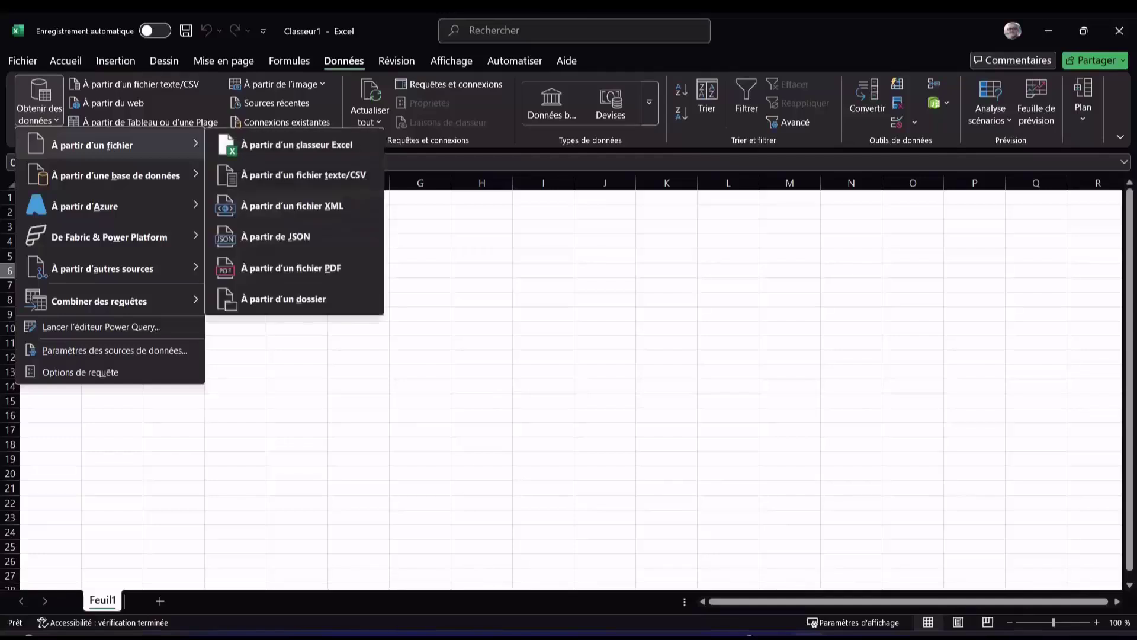
Step: Import CombinerFichiers.xlsx with multiple-sheet selection enabled, ticking the Janvier sheet to preview it
{"action": "left_click", "coordinate": [296, 144]}
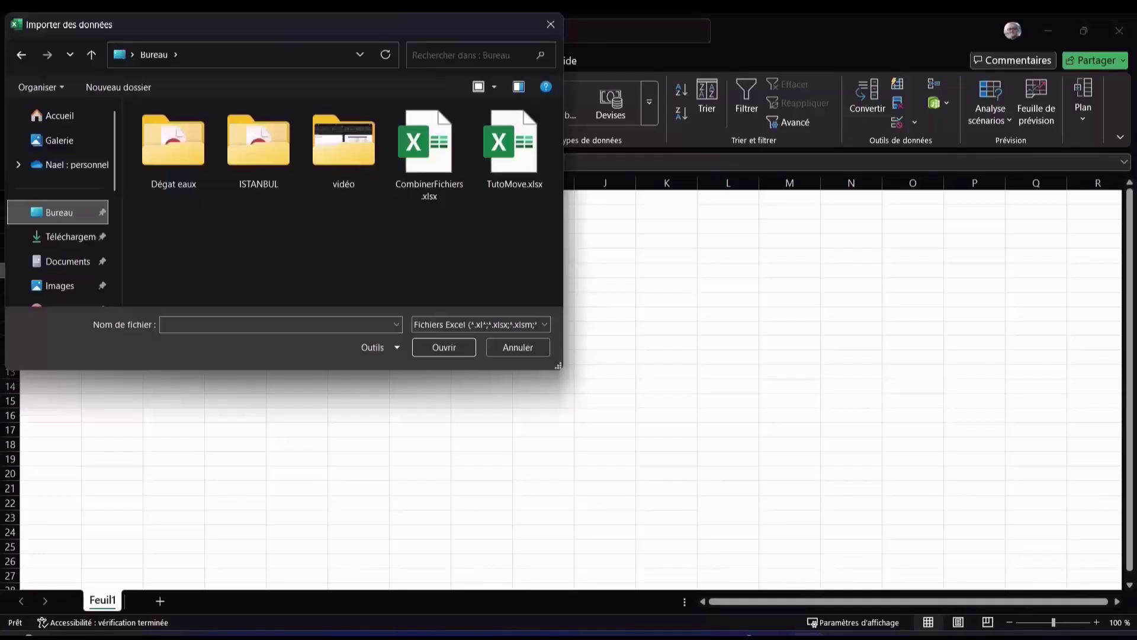
{"action": "left_click", "coordinate": [429, 151]}
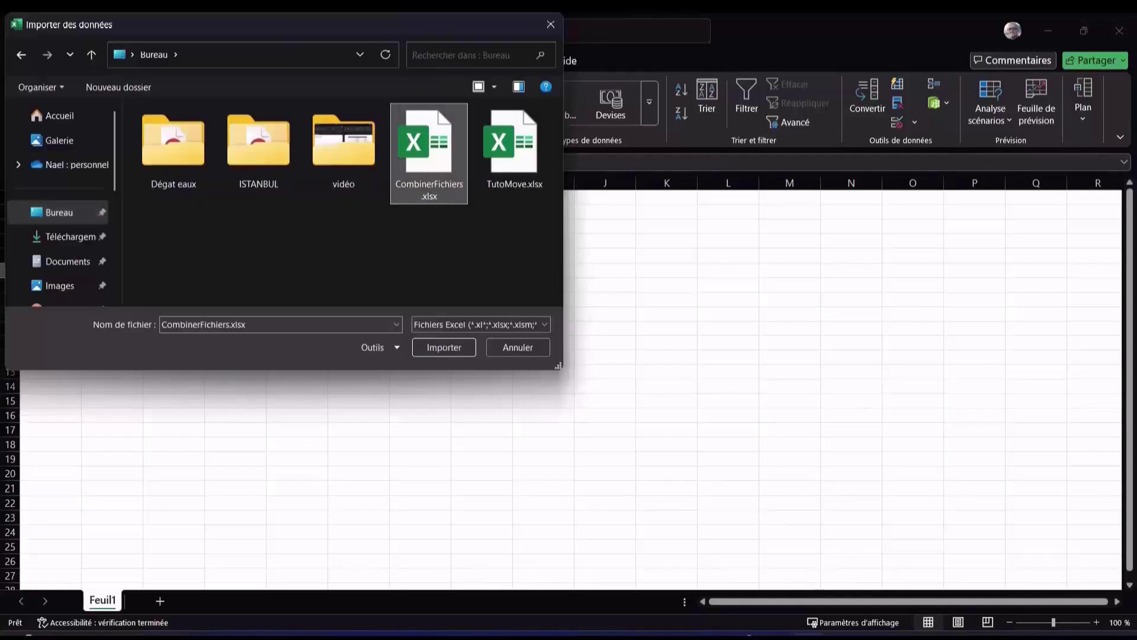
{"action": "left_click", "coordinate": [444, 347]}
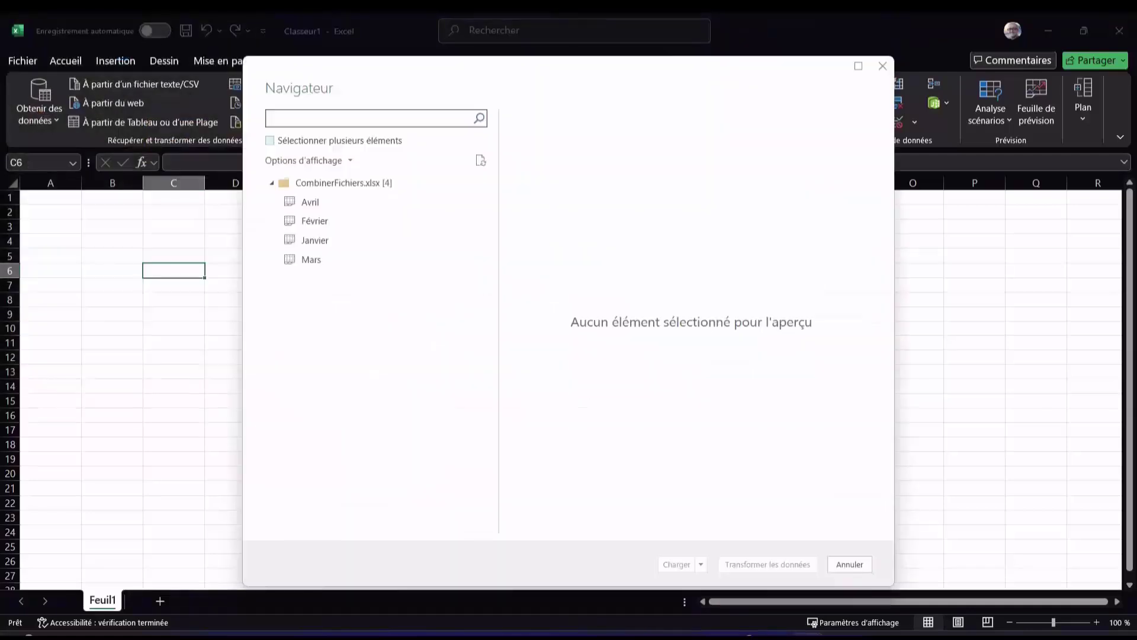
{"action": "left_click", "coordinate": [271, 141]}
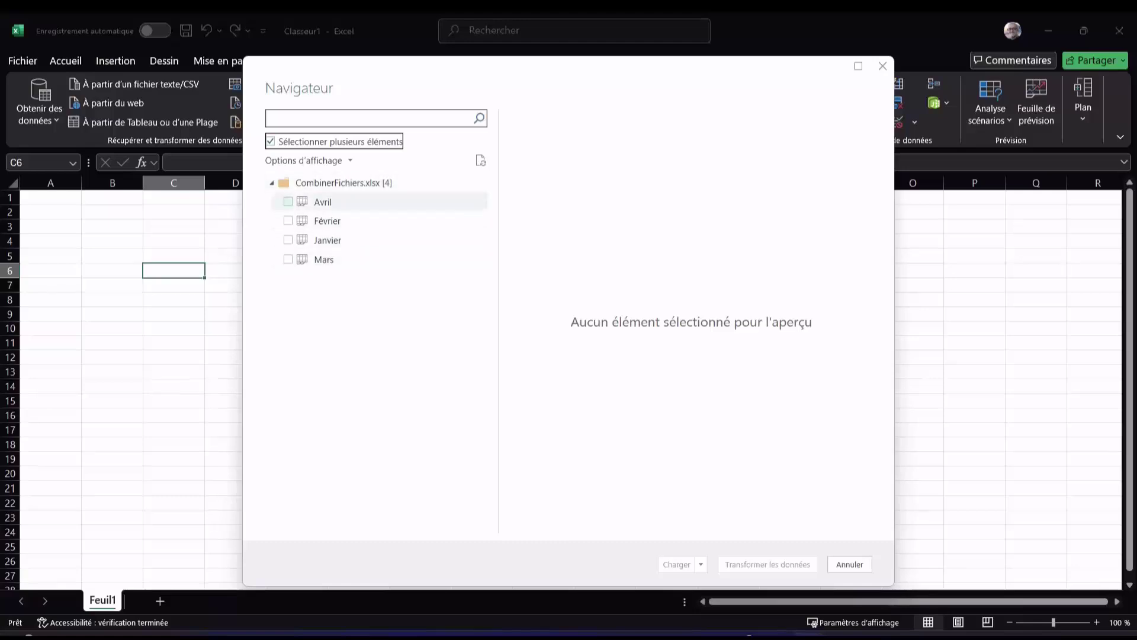
{"action": "left_click", "coordinate": [288, 240]}
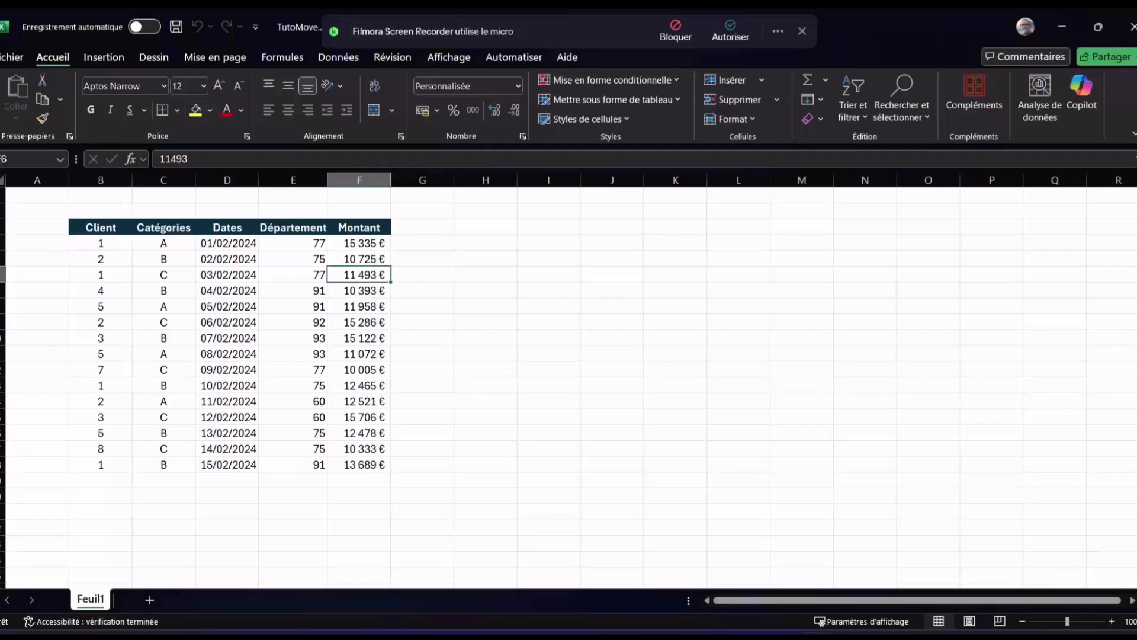
Step: Inspect the Feuil1 sales table, checking a Dates value and the Client header in B3
{"action": "left_click_drag", "start_coordinate": [101, 227], "coordinate": [359, 464]}
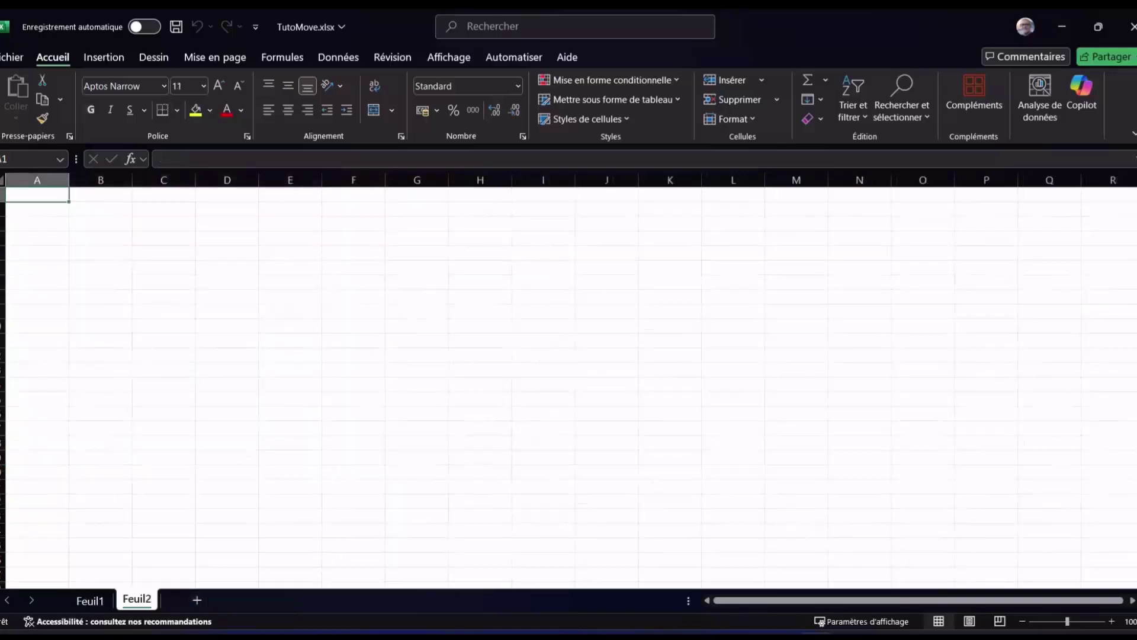
{"action": "left_click", "coordinate": [101, 321]}
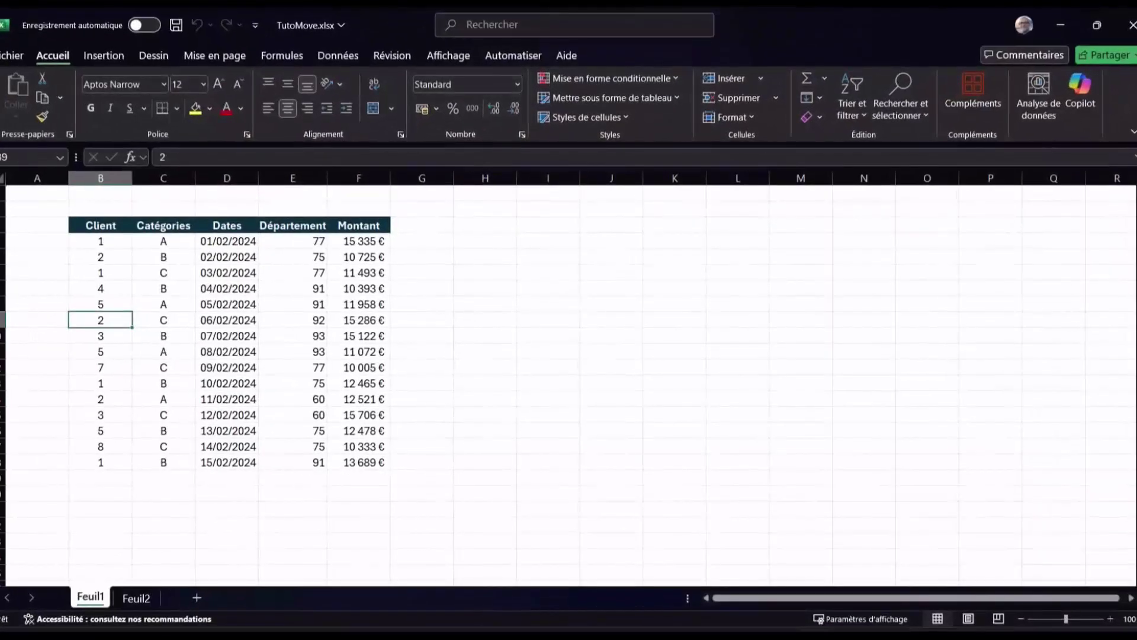
{"action": "left_click", "coordinate": [227, 351]}
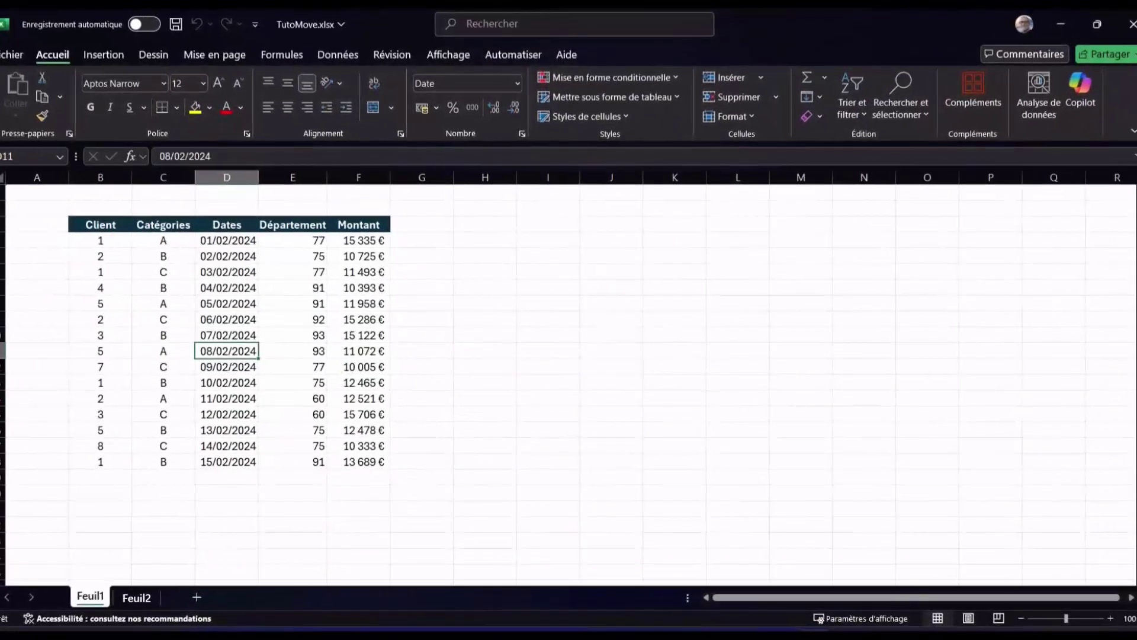
{"action": "key", "text": "ctrl+Page_Down"}
{"action": "key", "text": "ctrl+Page_Up"}
{"action": "left_click", "coordinate": [101, 225]}
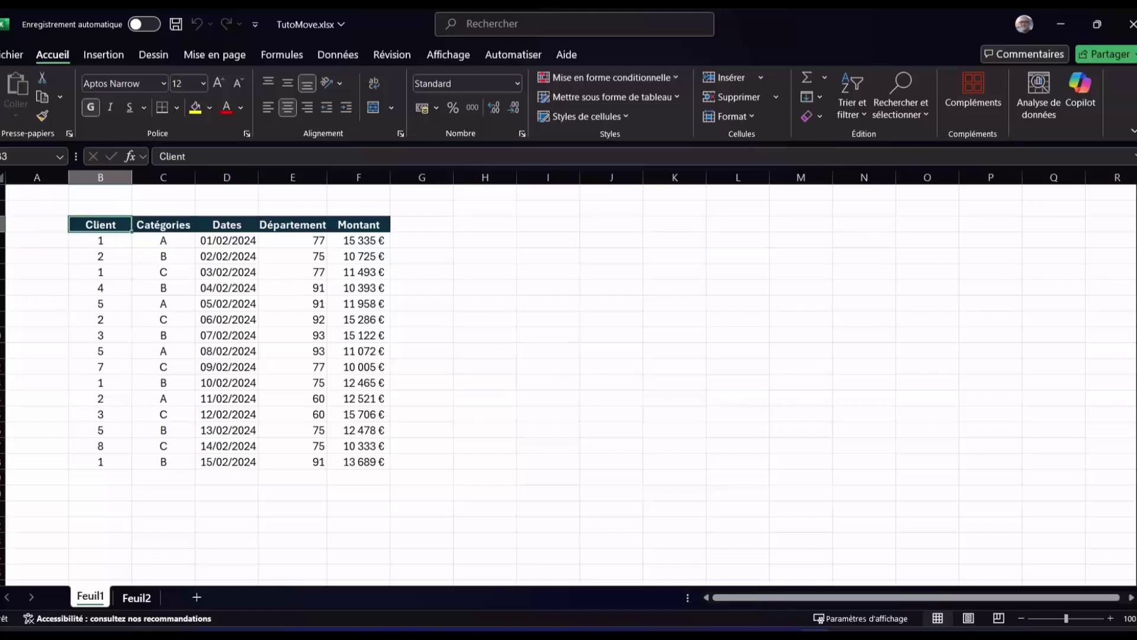
Step: Give Feuil2 cell B3 the formula =Feuil1!B3 so it displays Client
{"action": "left_click", "coordinate": [136, 597]}
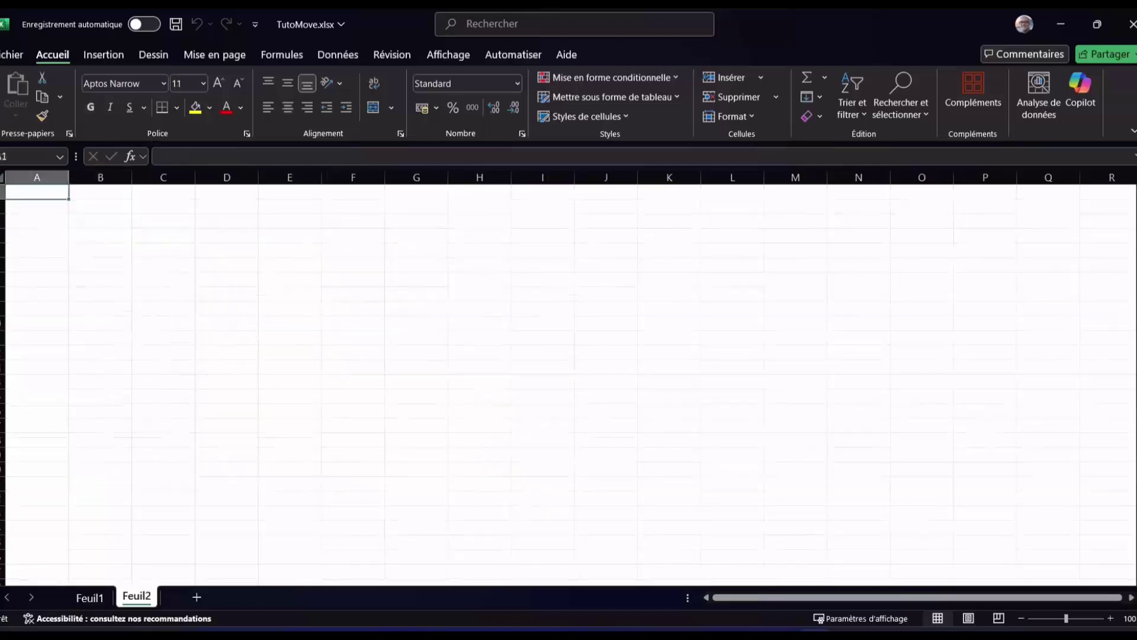
{"action": "left_click", "coordinate": [100, 221]}
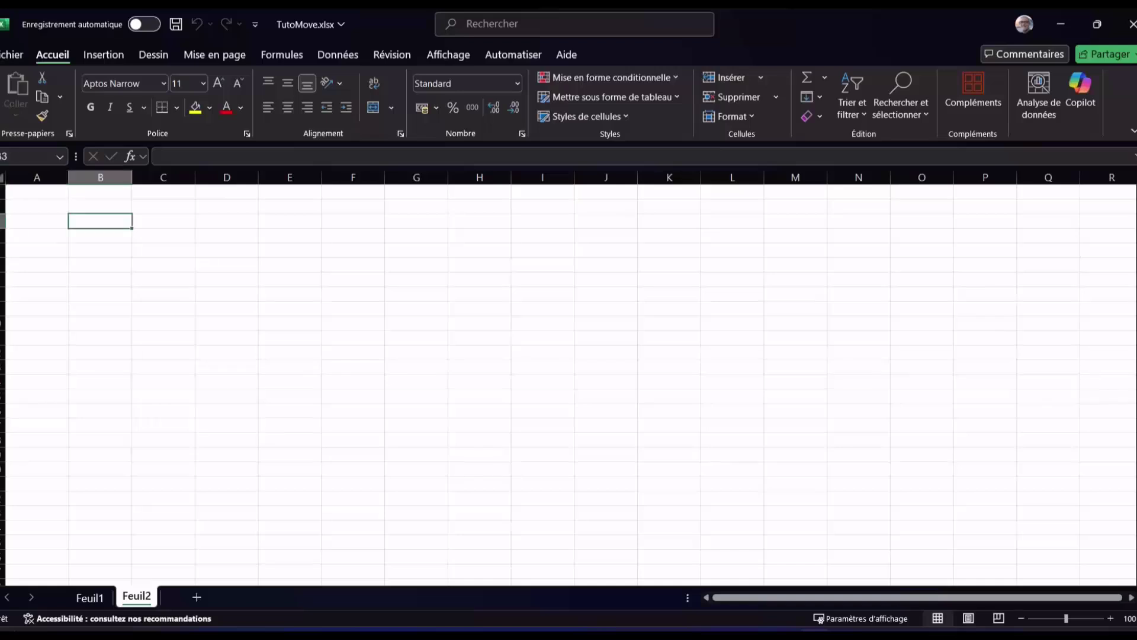
{"action": "type", "text": "="}
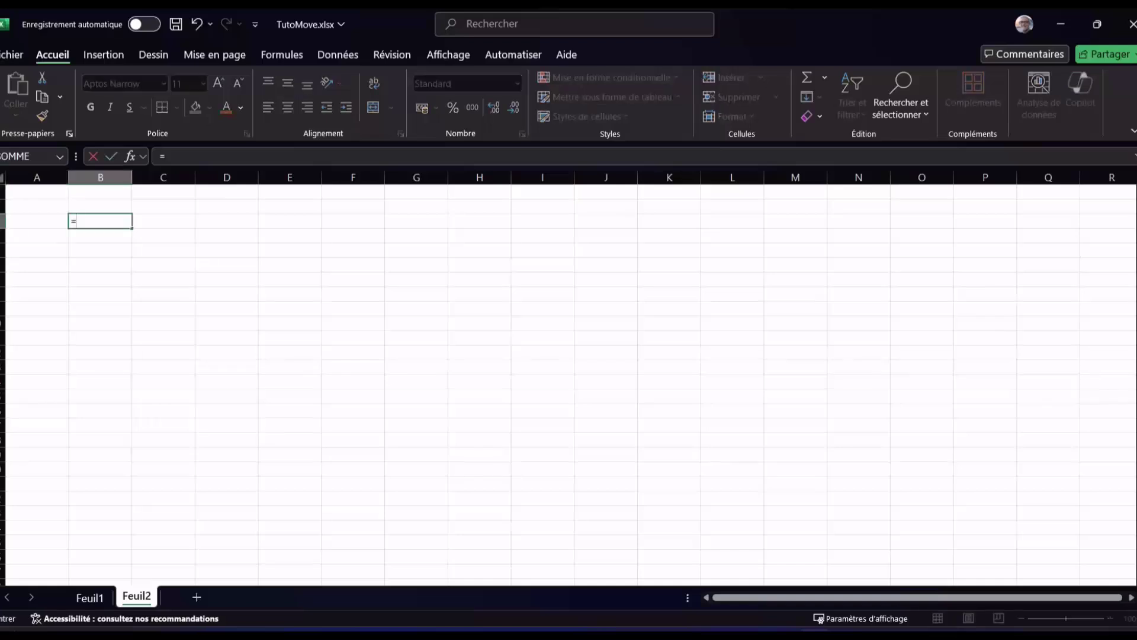
{"action": "key", "text": "ctrl+Page_Up"}
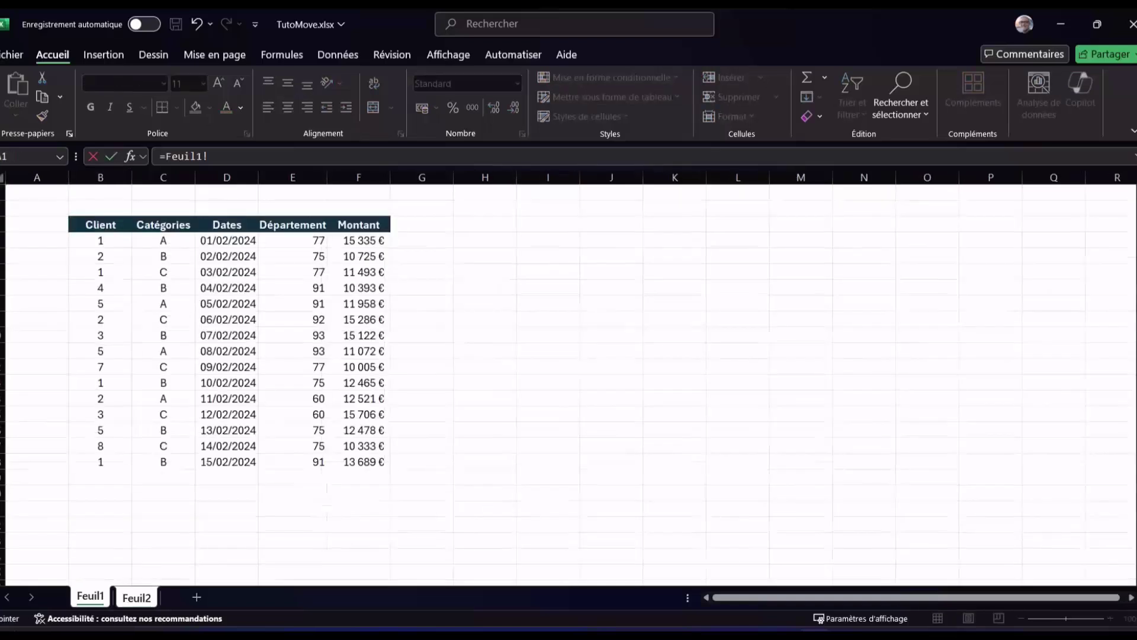
{"action": "left_click", "coordinate": [100, 224]}
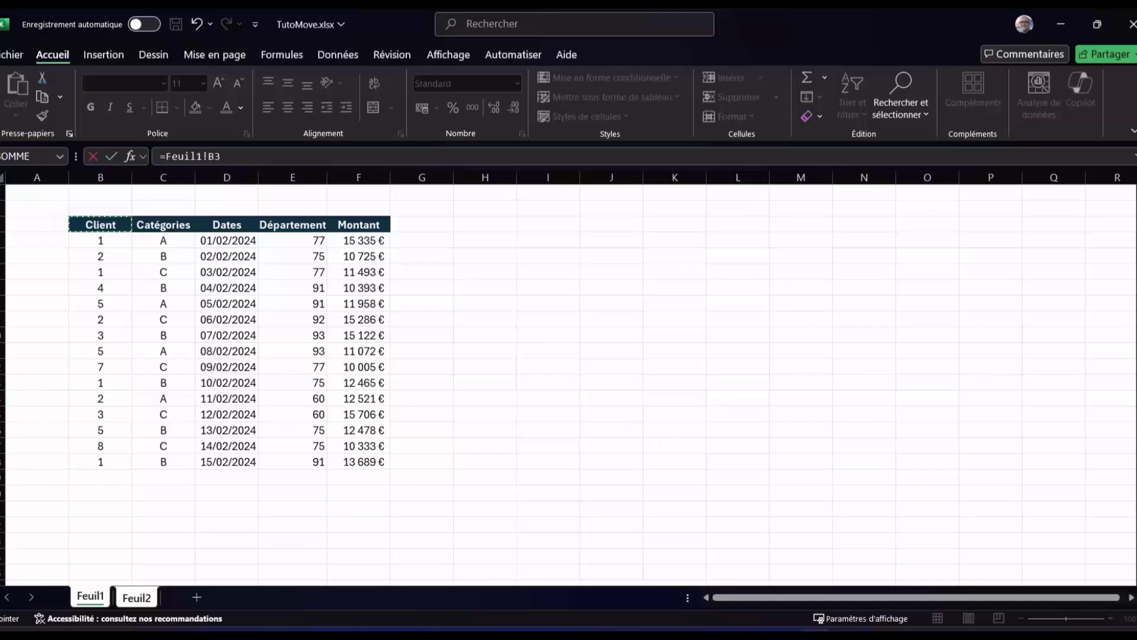
{"action": "key", "text": "Return"}
{"action": "left_click", "coordinate": [100, 221]}
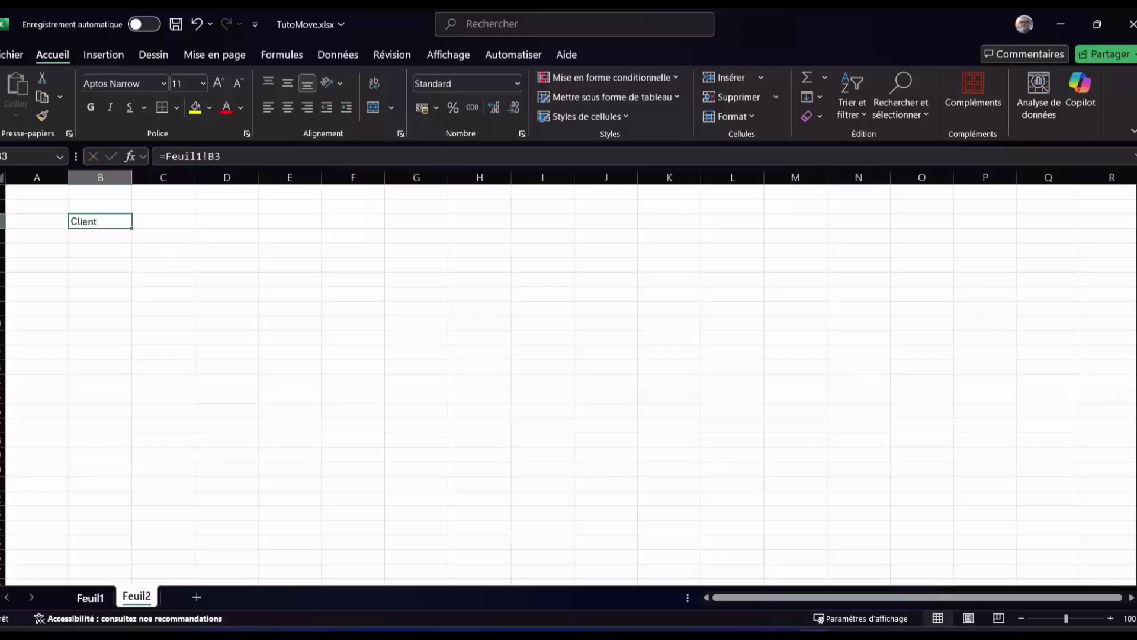
{"action": "left_click", "coordinate": [89, 597]}
Step: Fill the B3 link formula on Feuil2 across to column F and down to the table's last row
{"action": "key", "text": "ctrl+Down"}
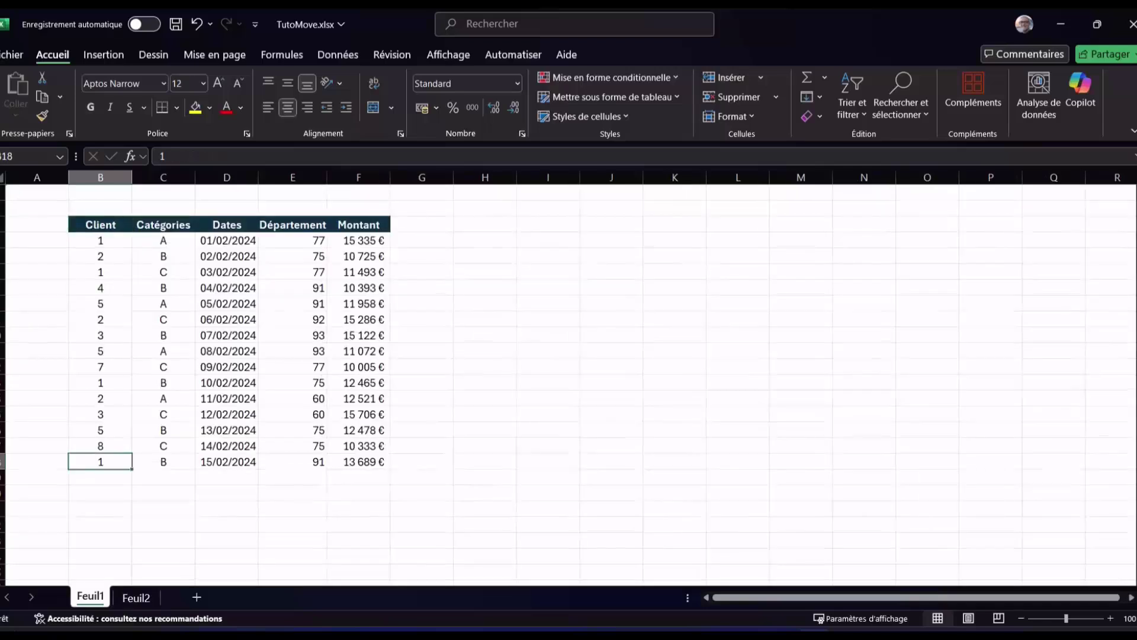
{"action": "left_click", "coordinate": [136, 597]}
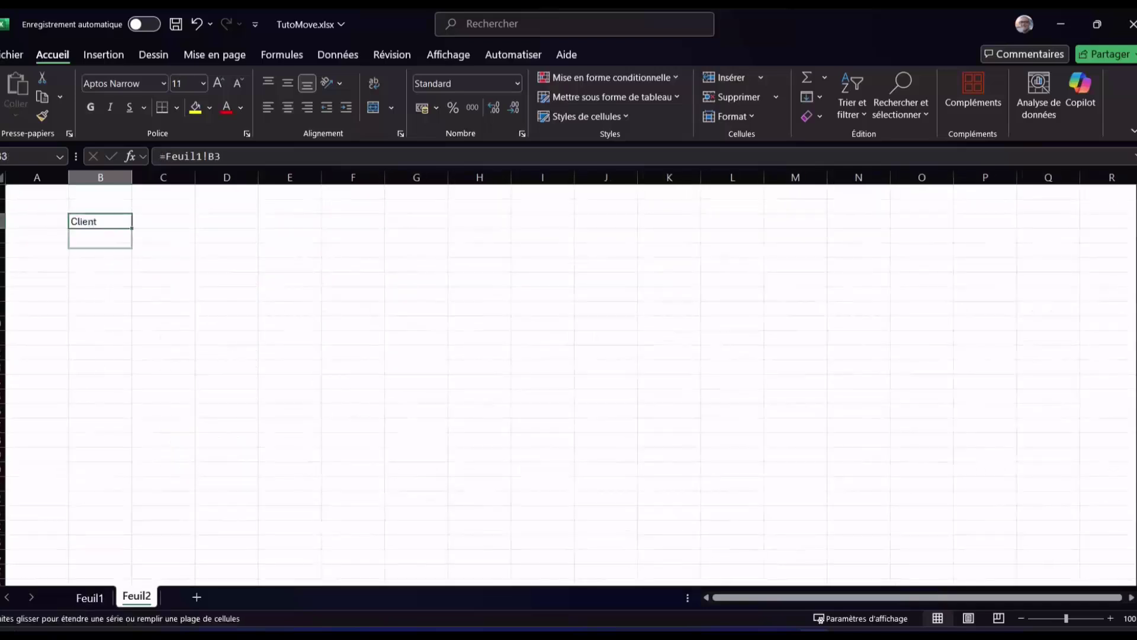
{"action": "left_click_drag", "start_coordinate": [131, 247], "coordinate": [132, 447]}
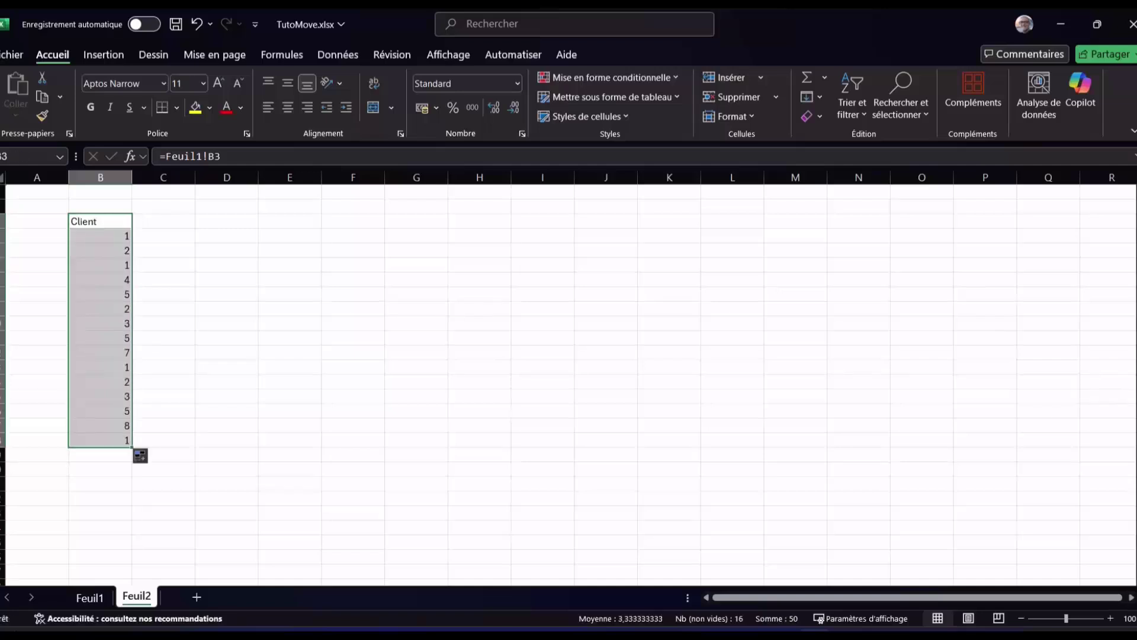
{"action": "left_click", "coordinate": [100, 221]}
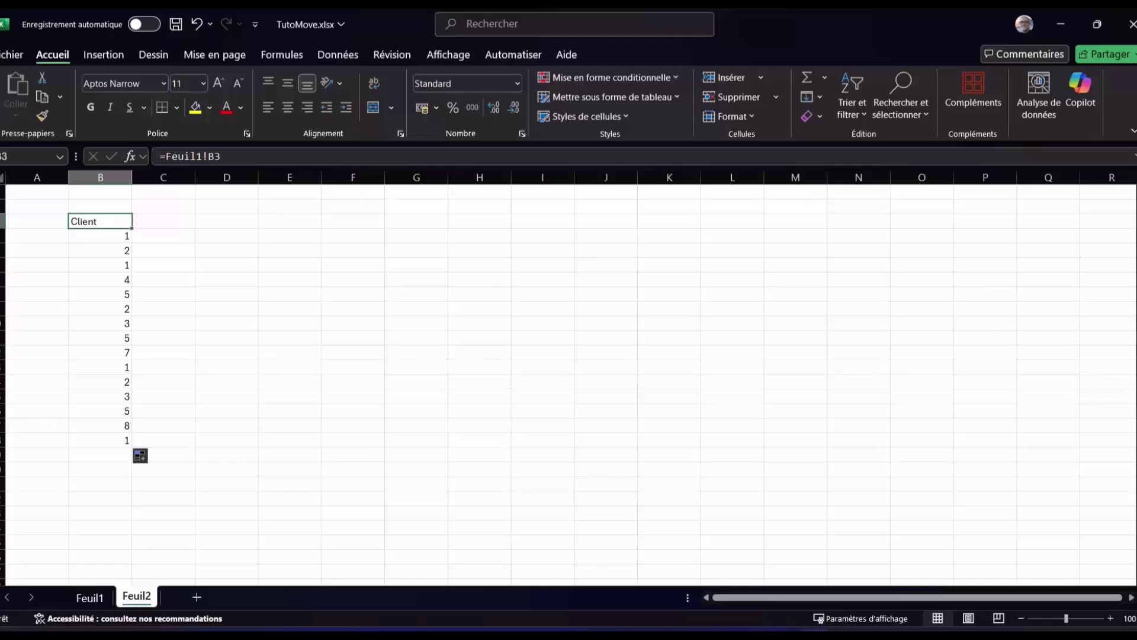
{"action": "left_click_drag", "start_coordinate": [132, 228], "coordinate": [385, 228]}
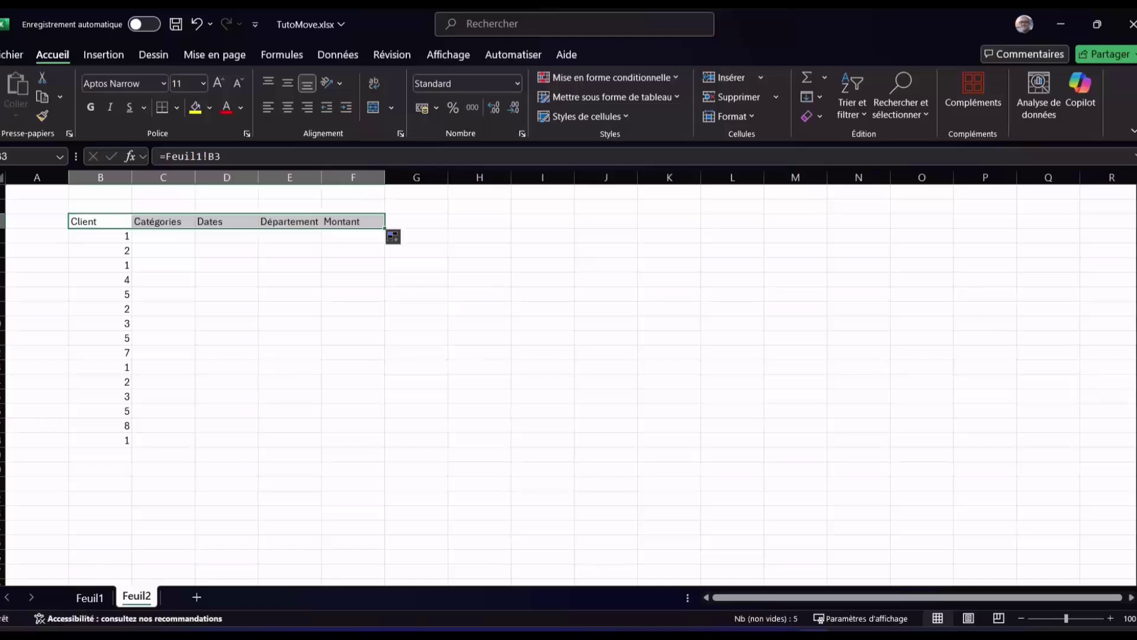
{"action": "left_click_drag", "start_coordinate": [385, 229], "coordinate": [385, 447]}
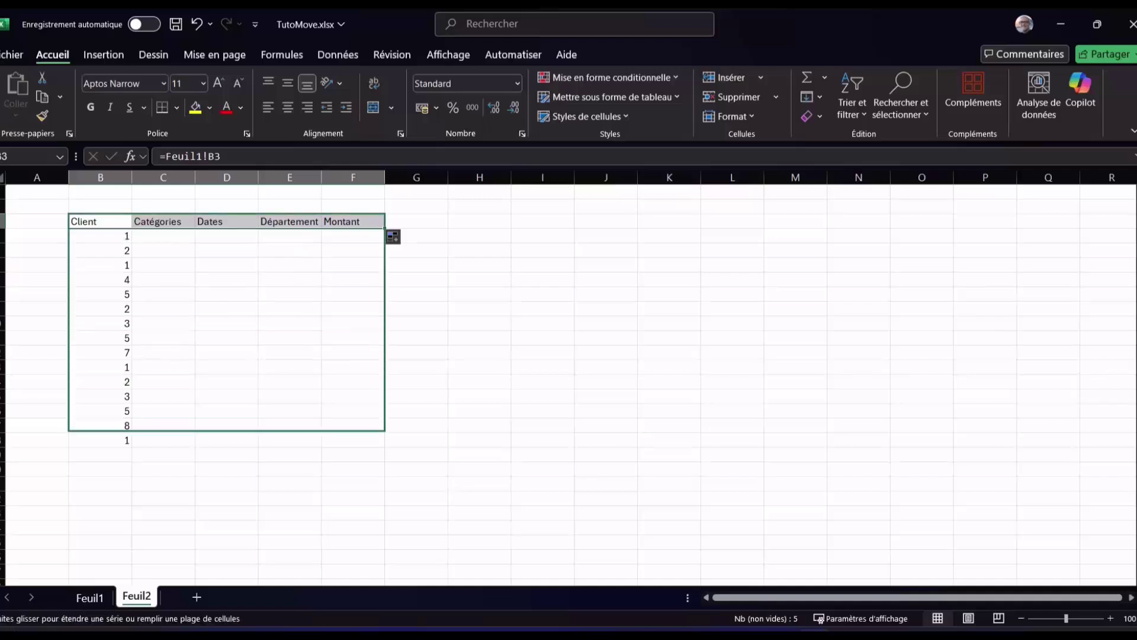
Step: Select the linked Dates column on Feuil2 and bring up the number format list
{"action": "left_click", "coordinate": [290, 366]}
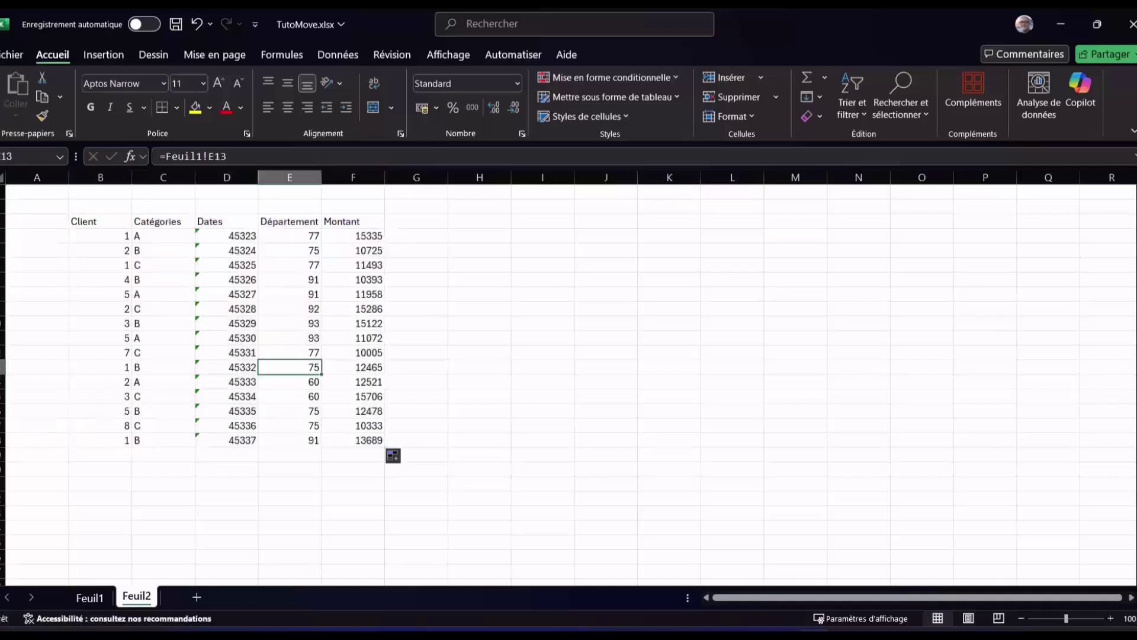
{"action": "left_click_drag", "start_coordinate": [227, 236], "coordinate": [227, 531]}
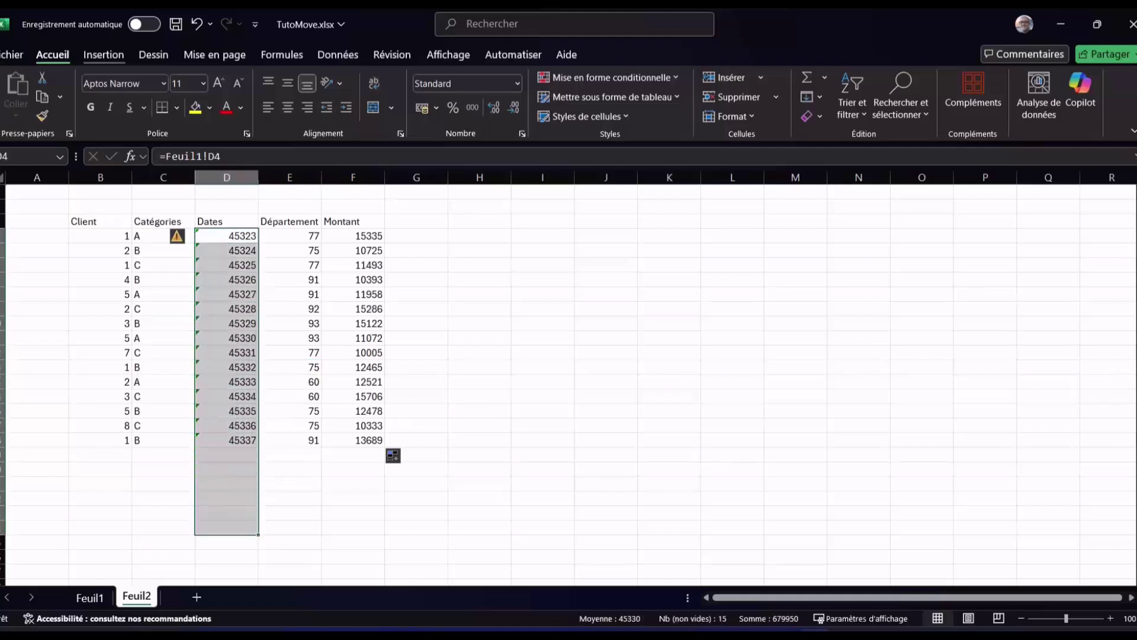
{"action": "left_click", "coordinate": [518, 84]}
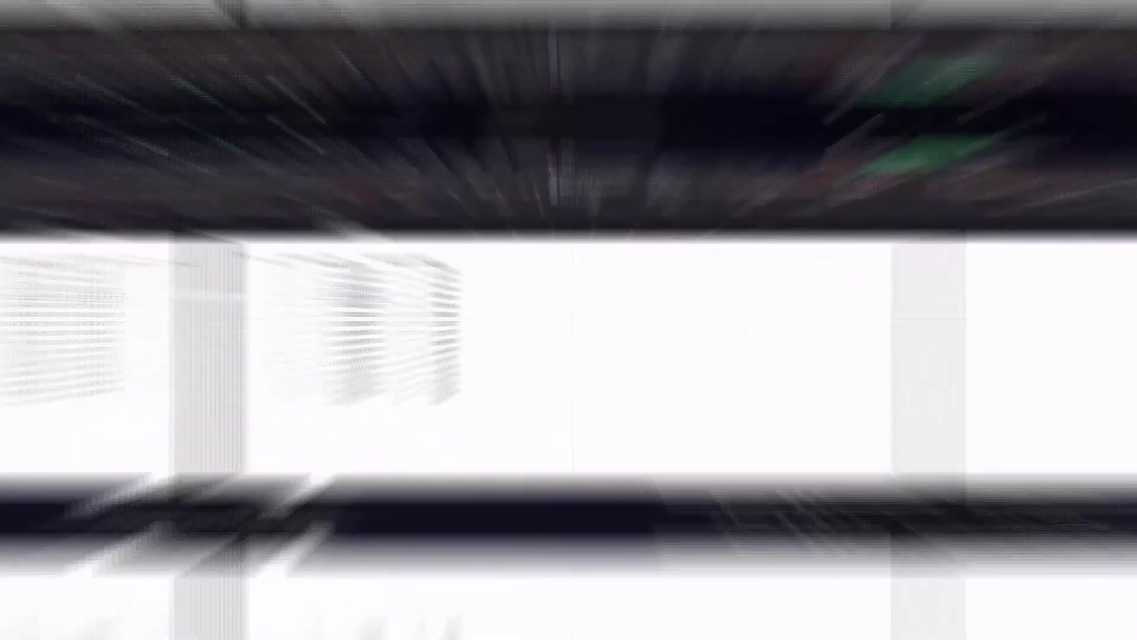
Step: Extend Feuil2's last linked row four rows further down to cover future entries
{"action": "key", "text": "ctrl+Page_Up"}
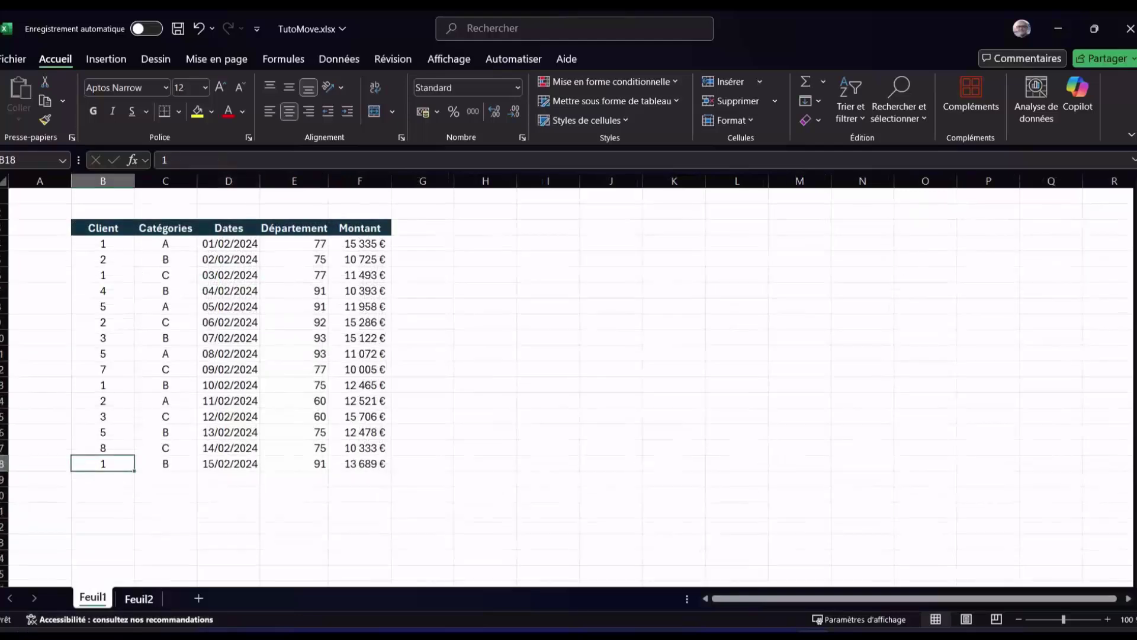
{"action": "left_click", "coordinate": [139, 598]}
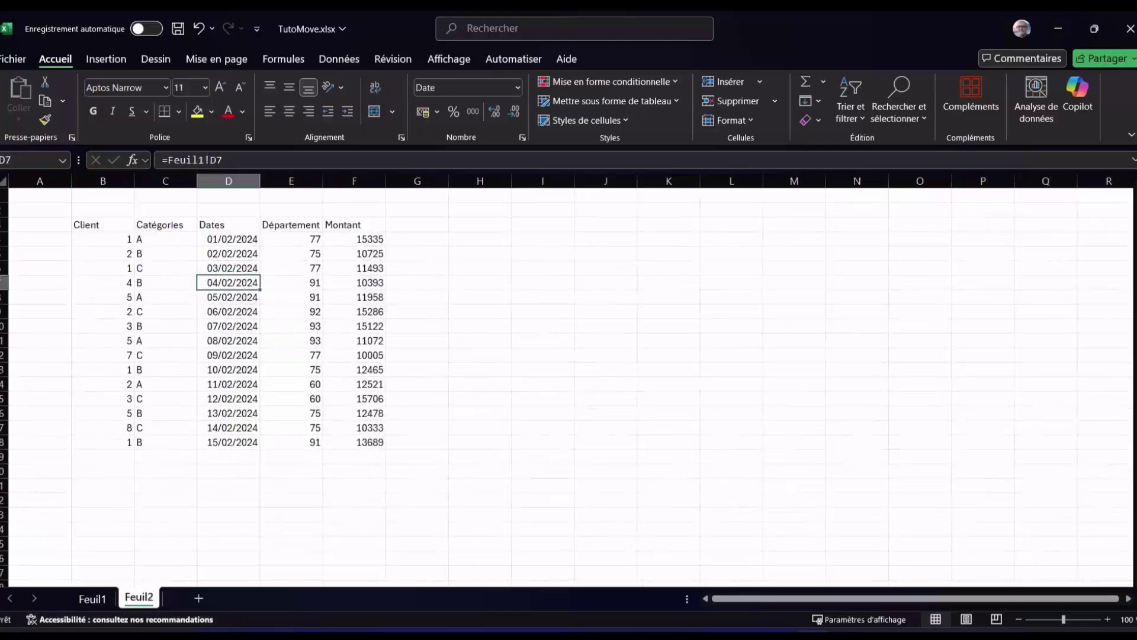
{"action": "left_click", "coordinate": [103, 442]}
{"action": "key", "text": "shift+Right"}
{"action": "key", "text": "shift+Right"}
{"action": "key", "text": "shift+Right"}
{"action": "key", "text": "shift+Right"}
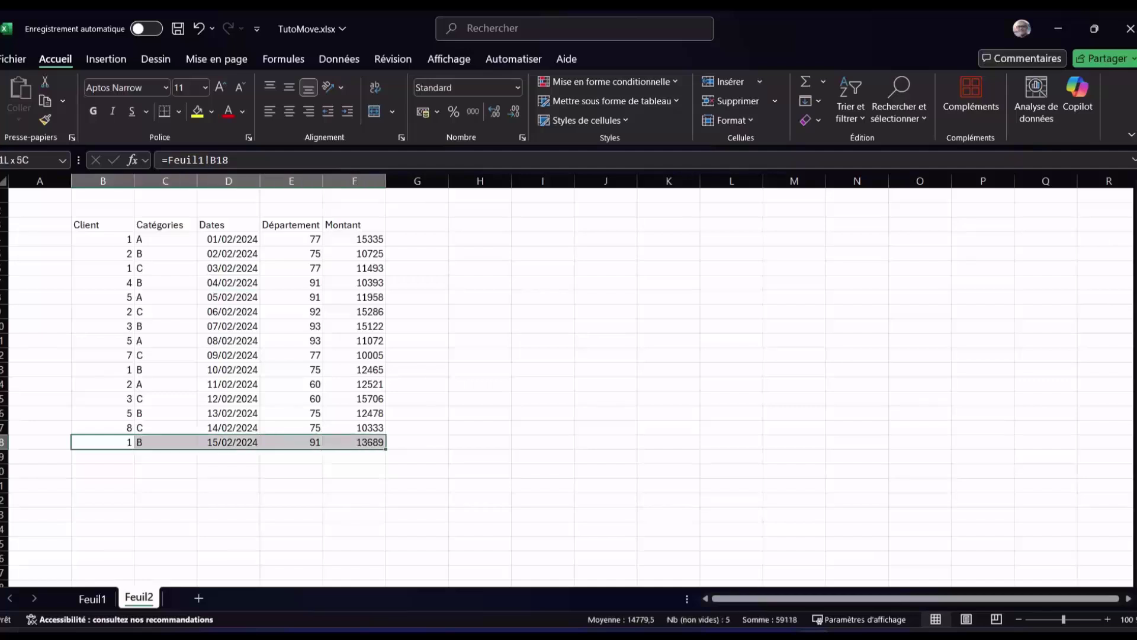
{"action": "left_click_drag", "start_coordinate": [385, 449], "coordinate": [386, 507]}
{"action": "left_click", "coordinate": [228, 456]}
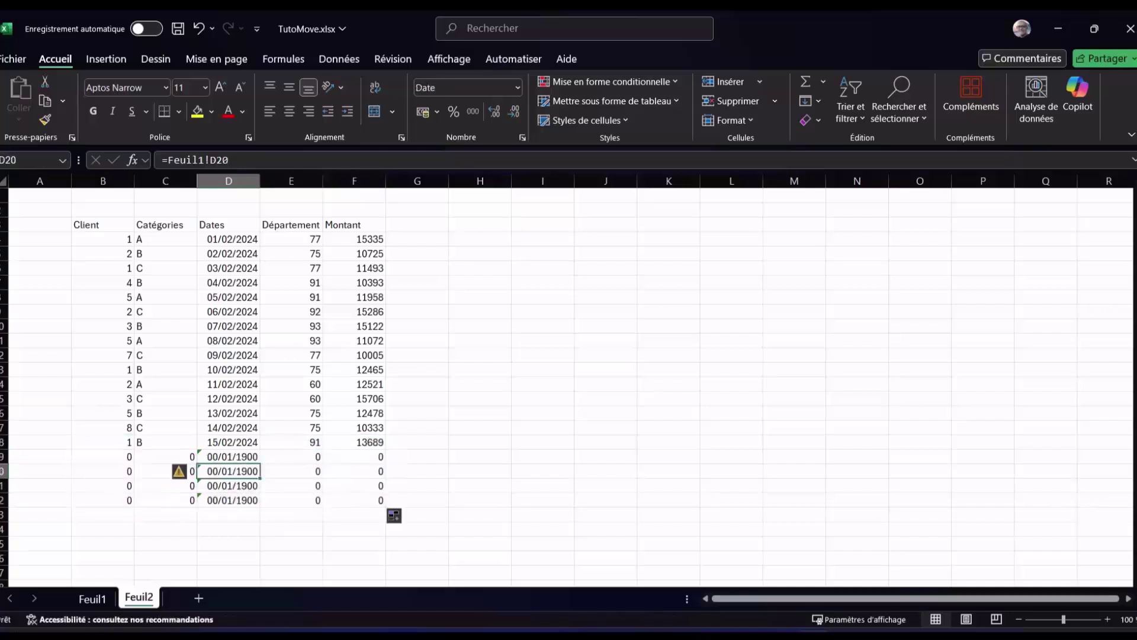
Step: Check Feuil2's B19 link, then select the empty cell B19 below the Feuil1 table
{"action": "left_click", "coordinate": [103, 457]}
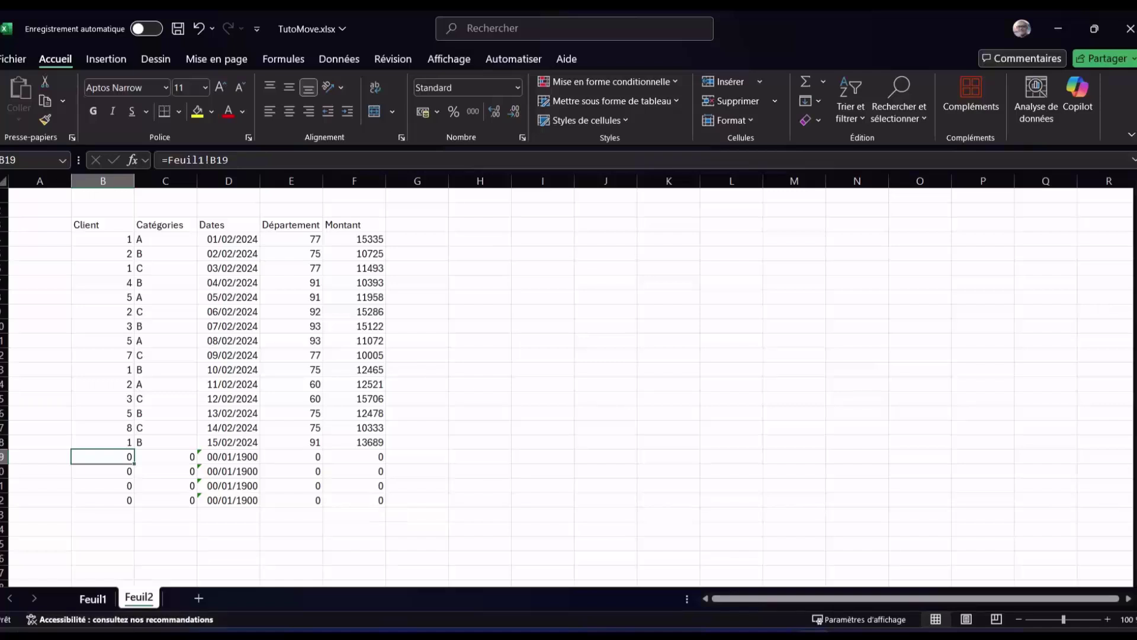
{"action": "left_click", "coordinate": [93, 598]}
{"action": "left_click", "coordinate": [102, 479]}
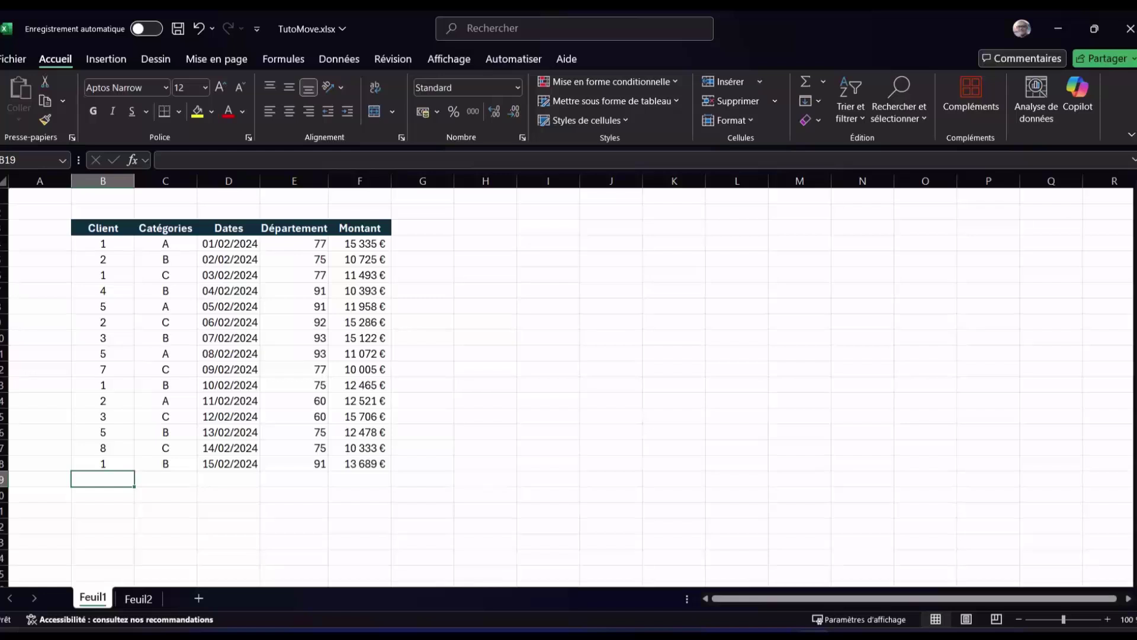
Step: Enter 2 in Feuil1!B19, confirm it appears on Feuil2, then begin editing Feuil2's B3 formula
{"action": "type", "text": "2"}
{"action": "key", "text": "Return"}
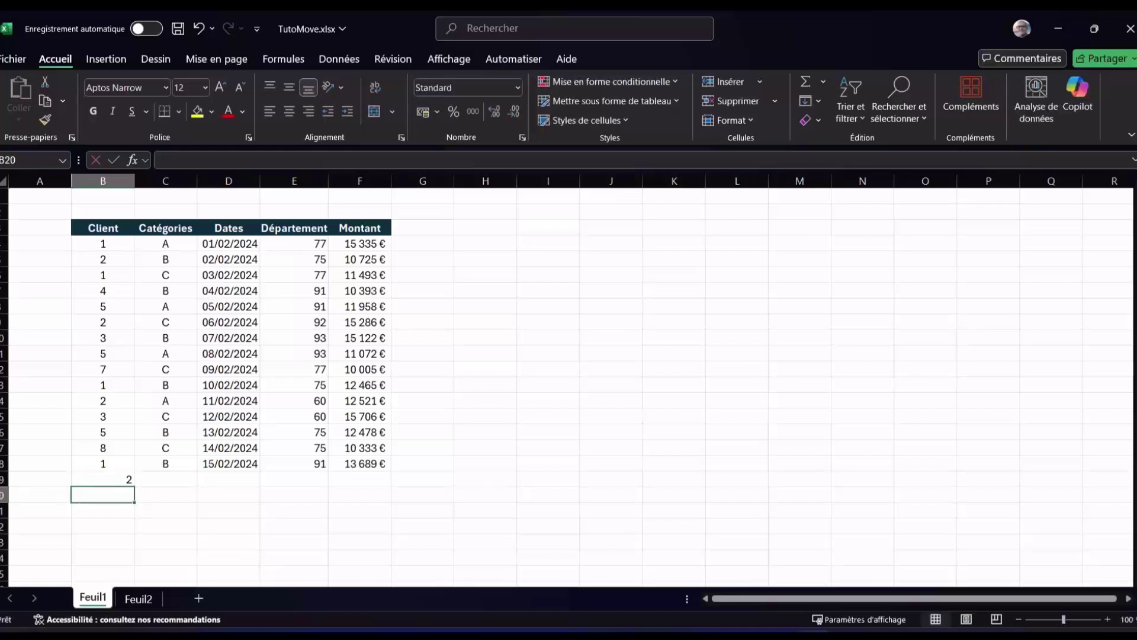
{"action": "left_click", "coordinate": [138, 598]}
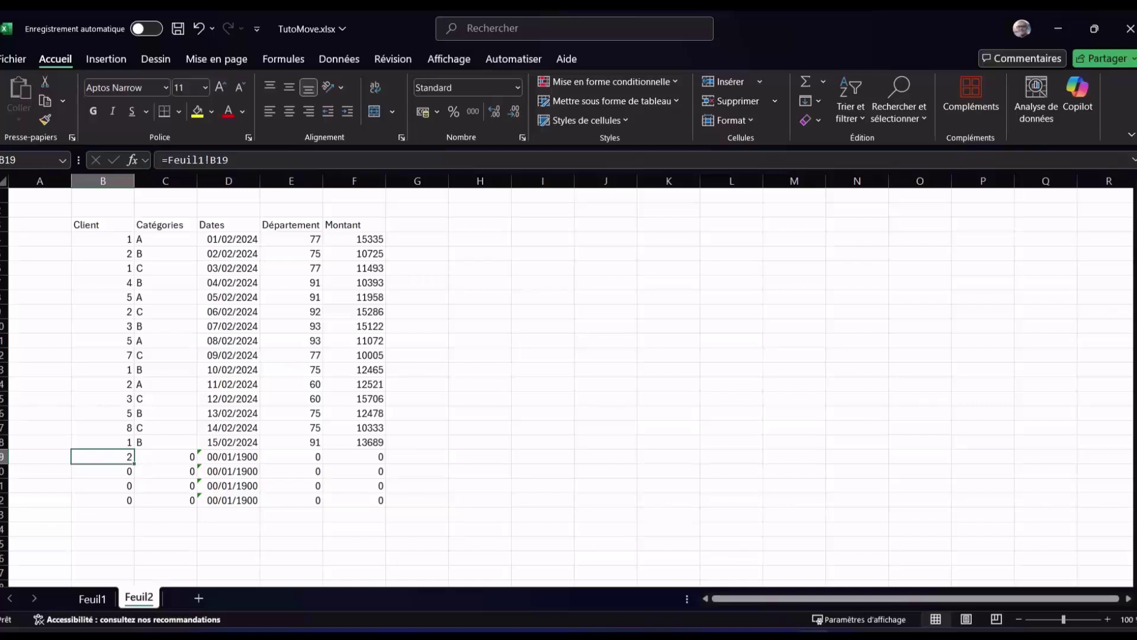
{"action": "key", "text": "ctrl+Up"}
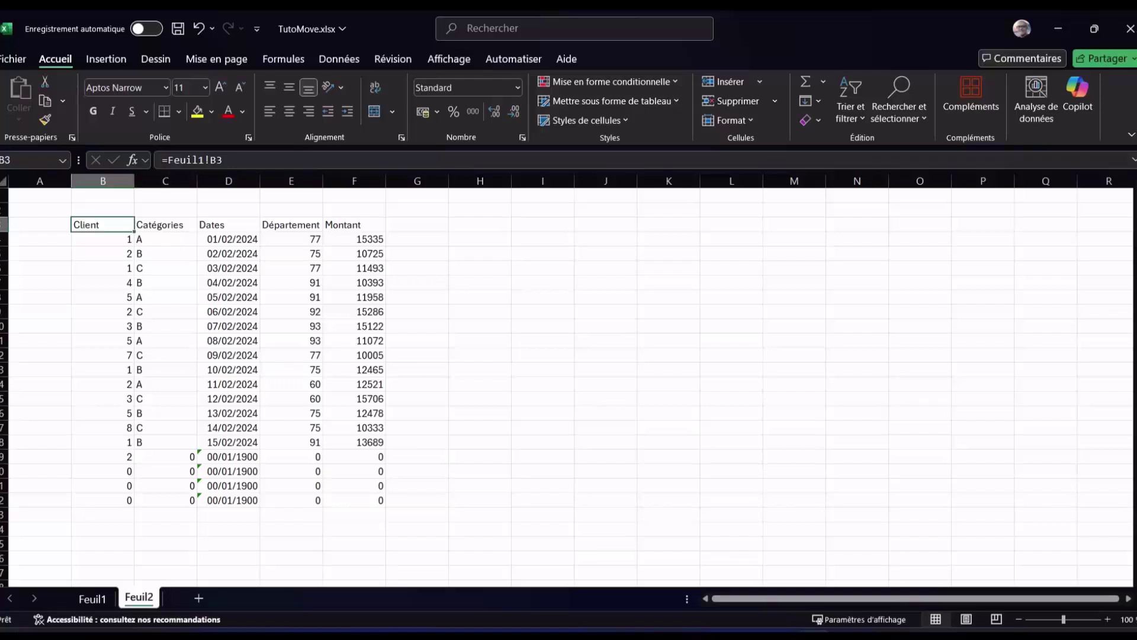
{"action": "key", "text": "F2"}
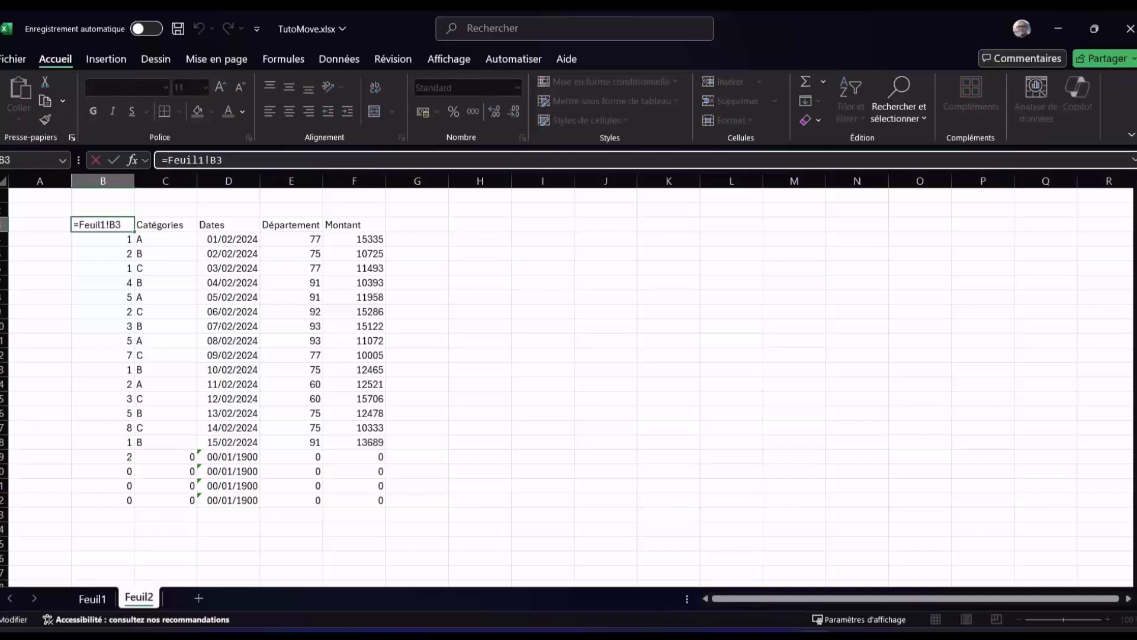
Step: Rewrite Feuil2's B3 as =SI(Feuil1!B3="";"";Feuil1!B3)
{"action": "type", "text": "si("}
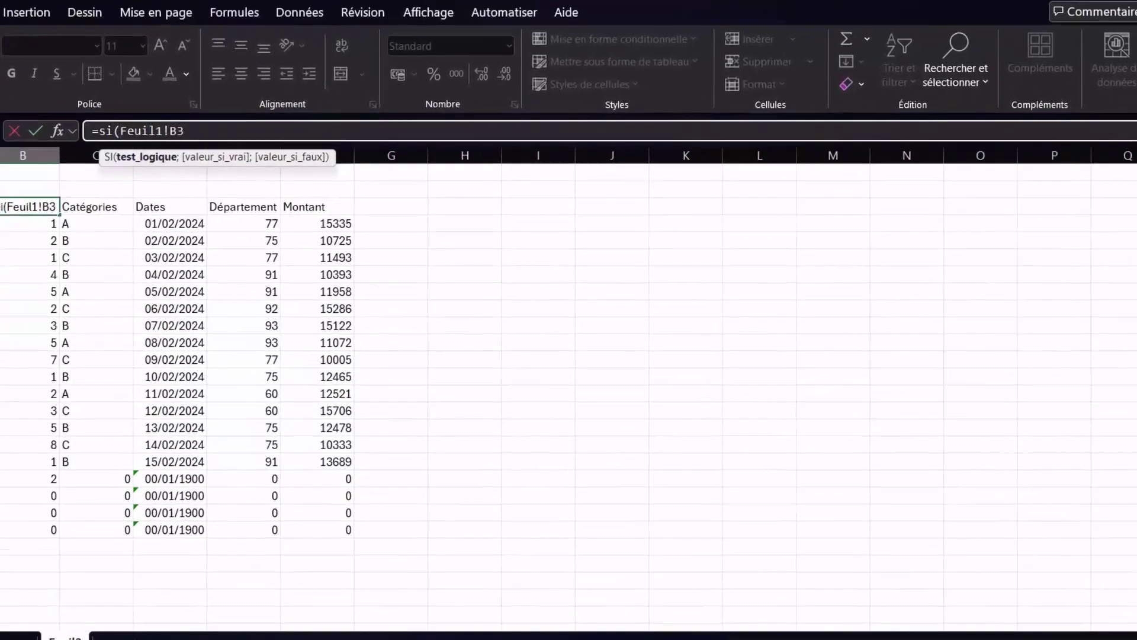
{"action": "left_click", "coordinate": [205, 140]}
{"action": "type", "text": "="}
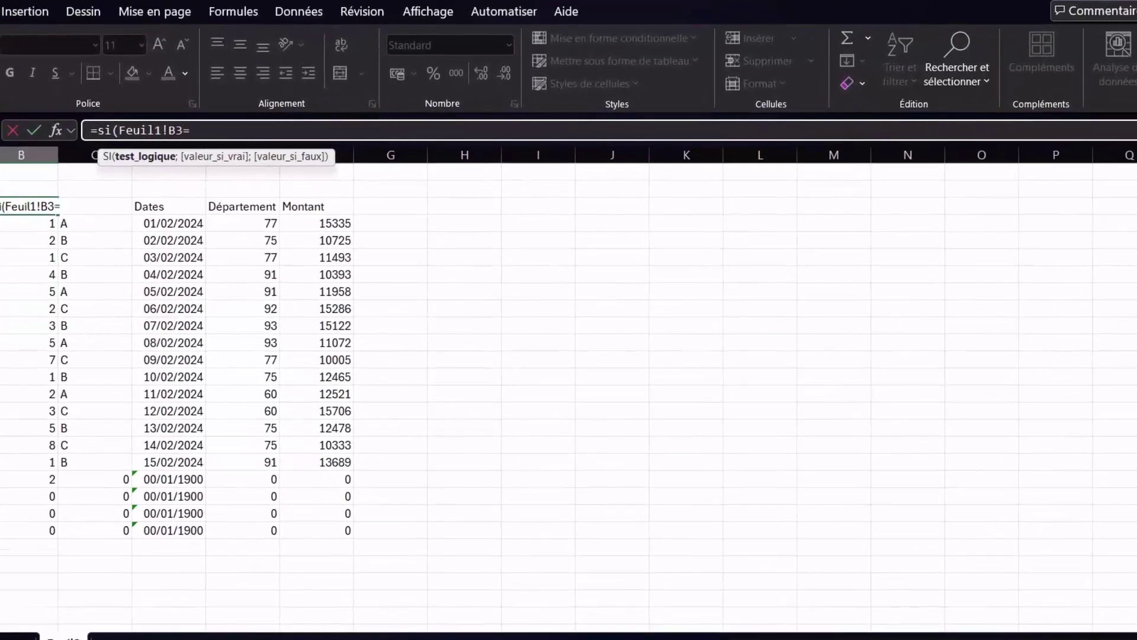
{"action": "type", "text": "\"\""}
{"action": "type", "text": ";"}
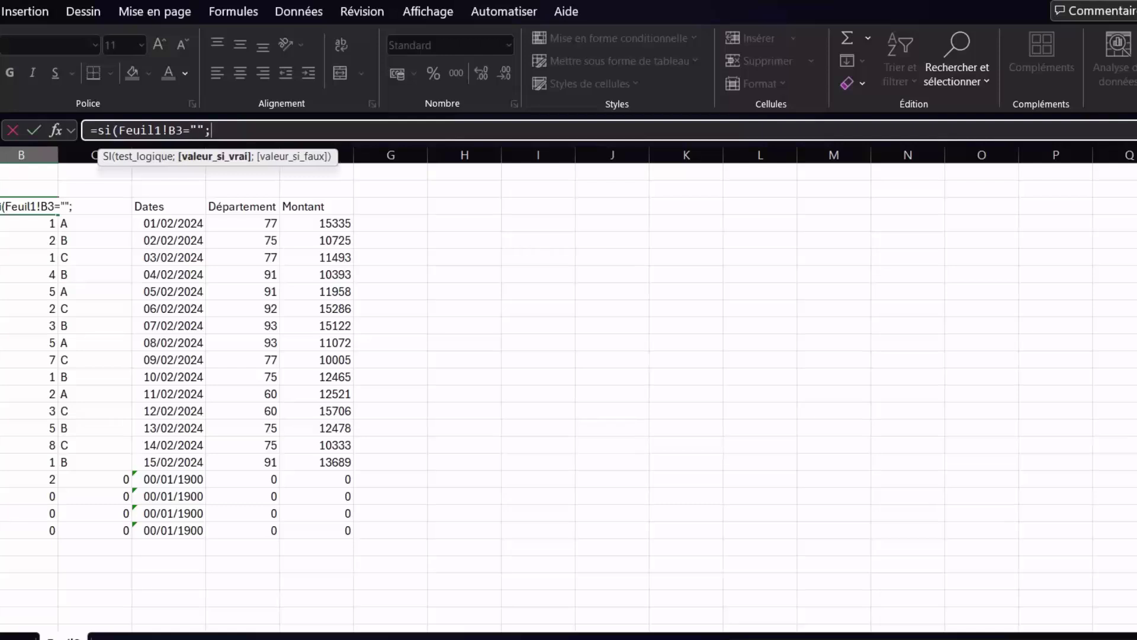
{"action": "type", "text": "\"\";"}
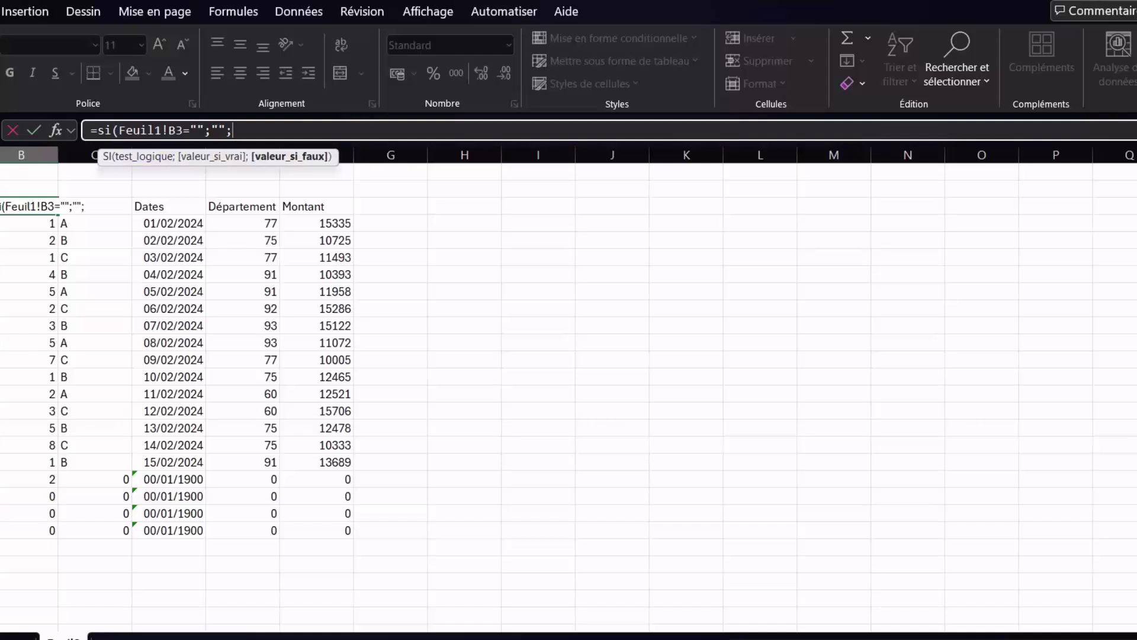
{"action": "left_click_drag", "start_coordinate": [118, 130], "coordinate": [183, 130]}
{"action": "key", "text": "ctrl+c"}
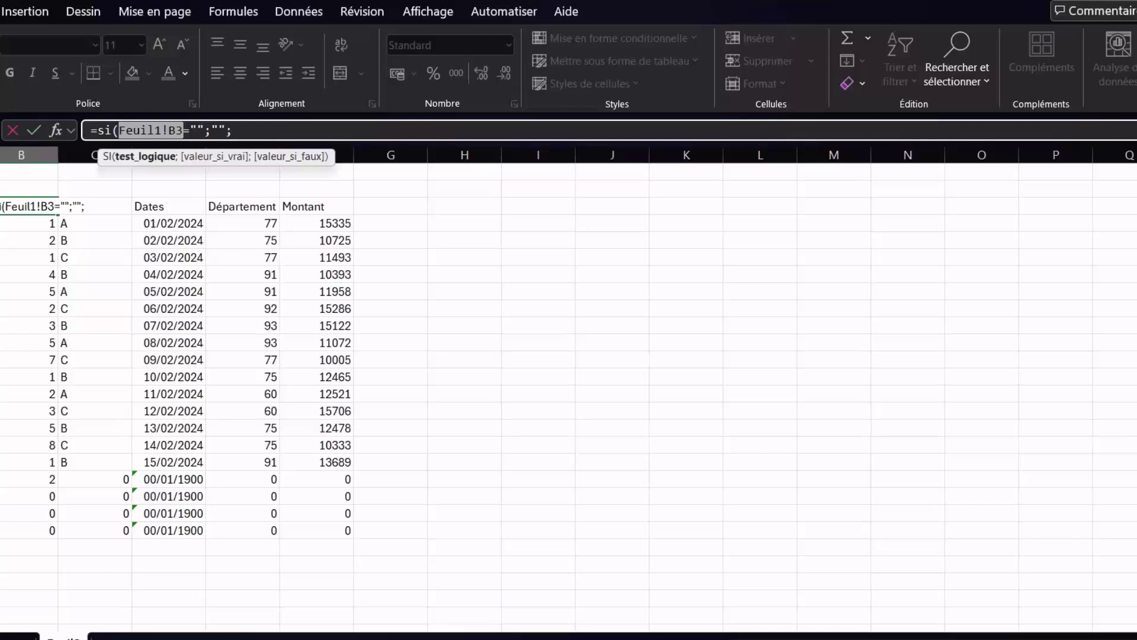
{"action": "key", "text": "End"}
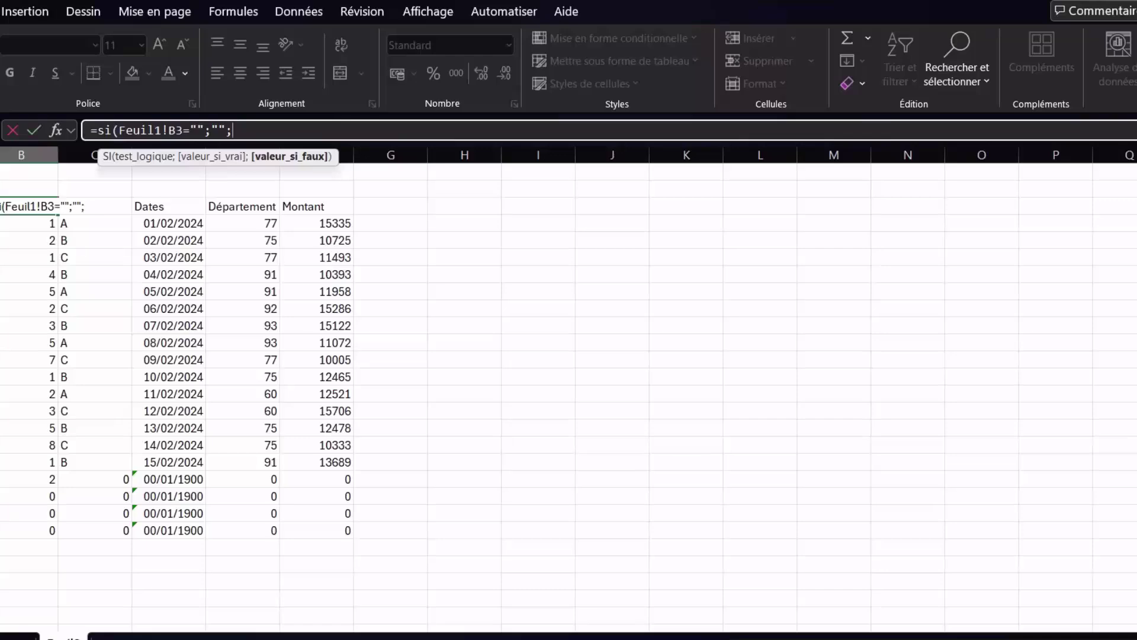
{"action": "key", "text": "ctrl+v"}
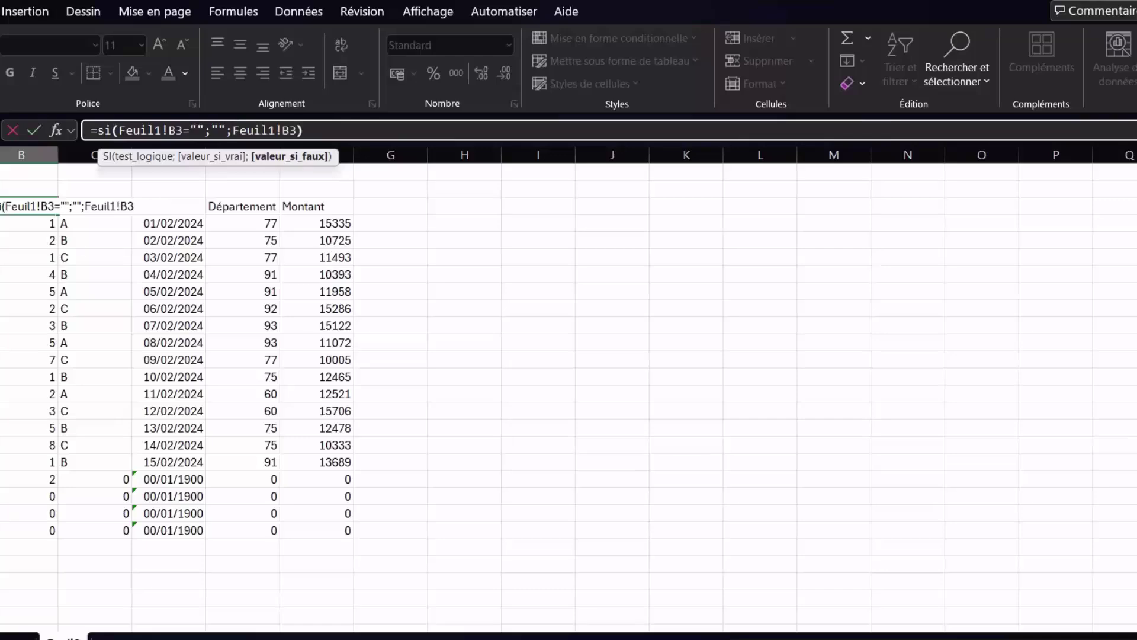
{"action": "key", "text": "Return"}
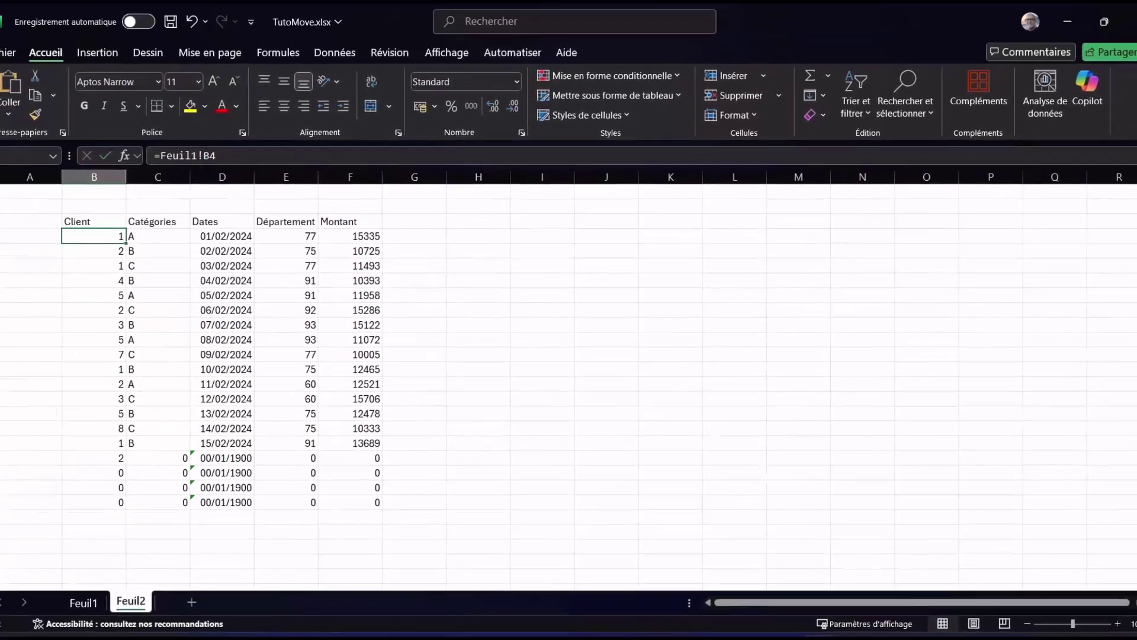
Step: Fill the SI formula across to column F and down to row 22
{"action": "key", "text": "Up"}
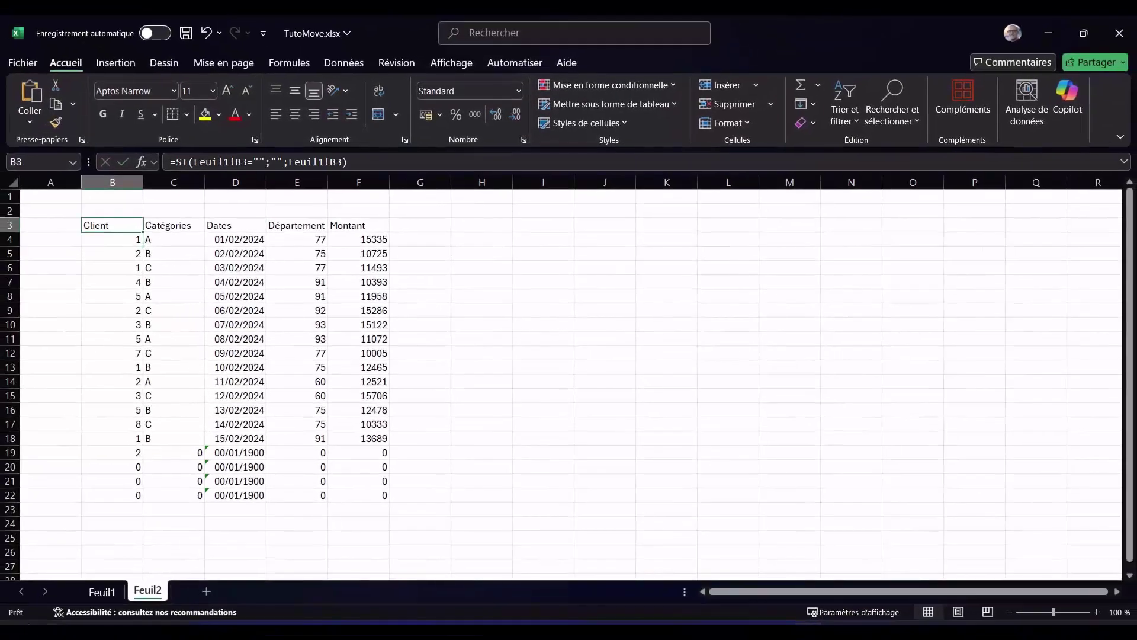
{"action": "left_click_drag", "start_coordinate": [126, 228], "coordinate": [350, 228]}
{"action": "mouse_move", "coordinate": [143, 232]}
{"action": "left_mouse_down"}
{"action": "mouse_move", "coordinate": [142, 502]}
{"action": "mouse_move", "coordinate": [388, 501]}
{"action": "left_mouse_up"}
{"action": "left_click", "coordinate": [174, 382]}
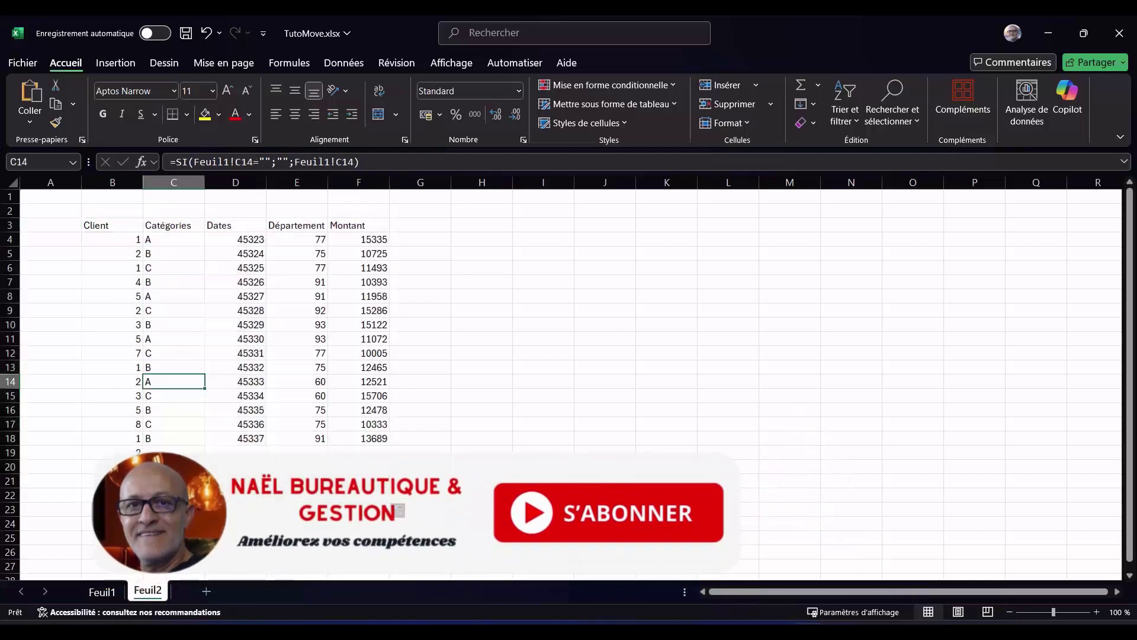
{"action": "left_click", "coordinate": [102, 591]}
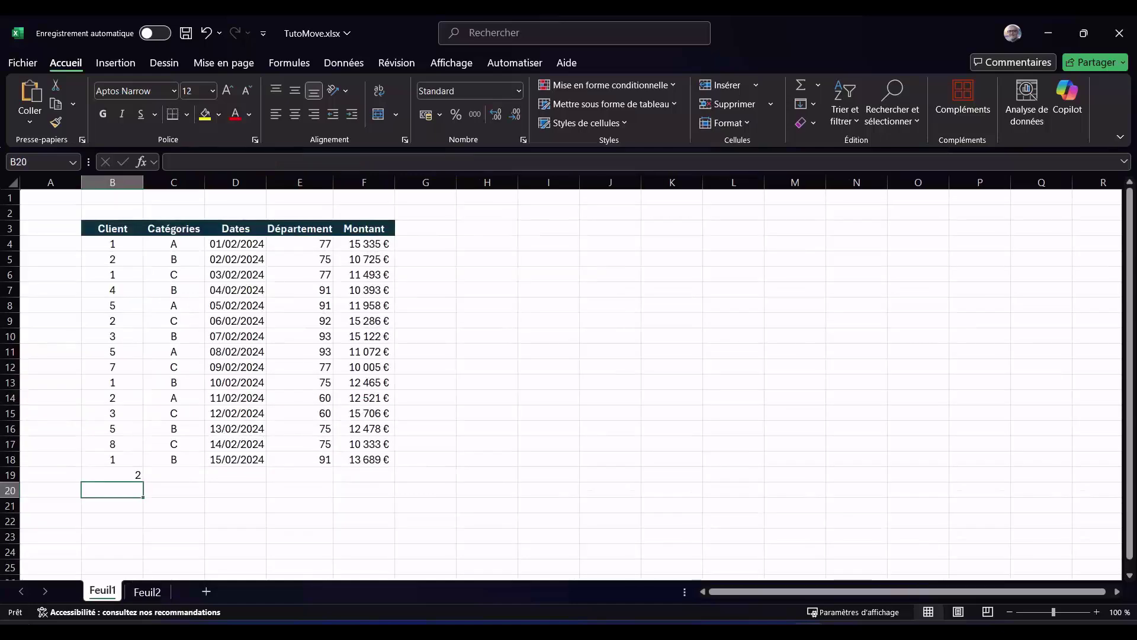
Step: Enter Z in Feuil1!C19 and verify it shows in Feuil2's linked C19
{"action": "left_click", "coordinate": [173, 474]}
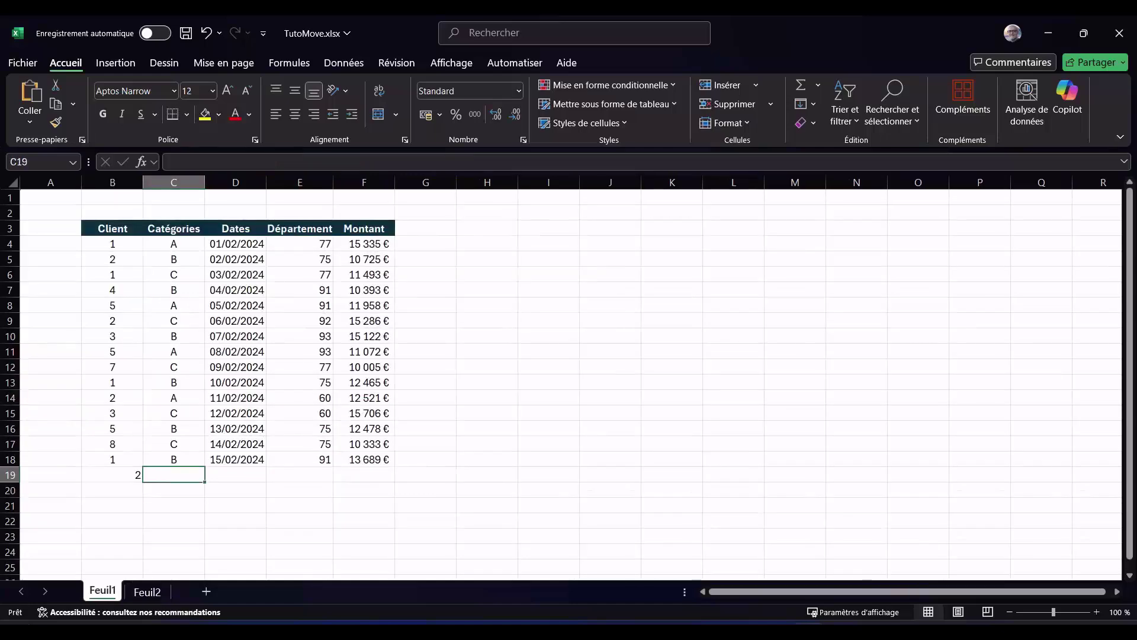
{"action": "type", "text": "Z"}
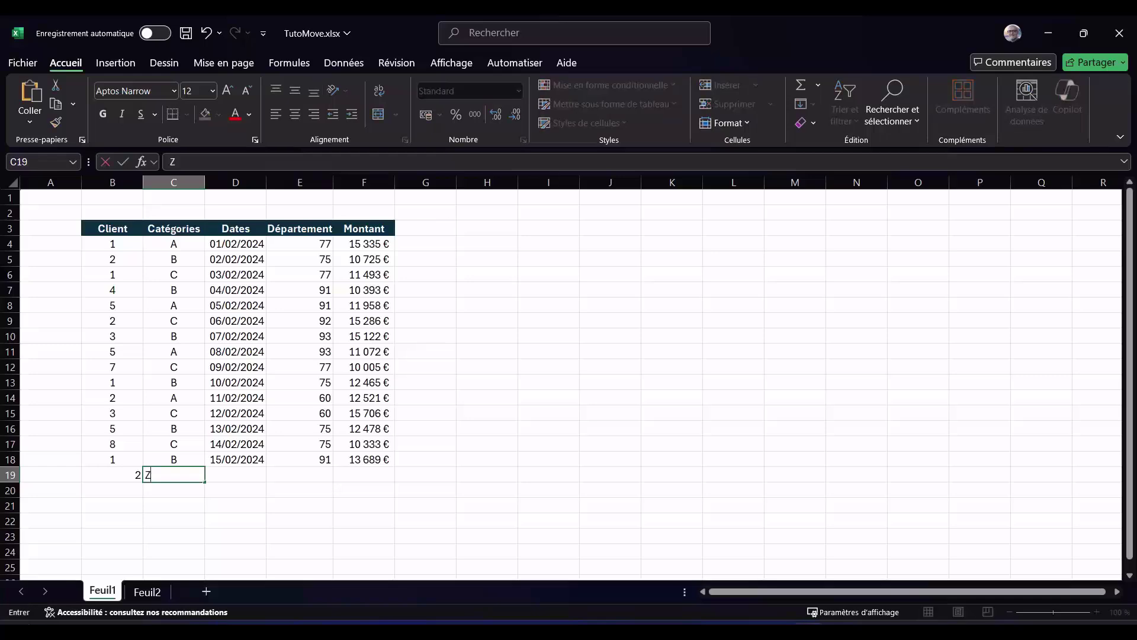
{"action": "key", "text": "Return"}
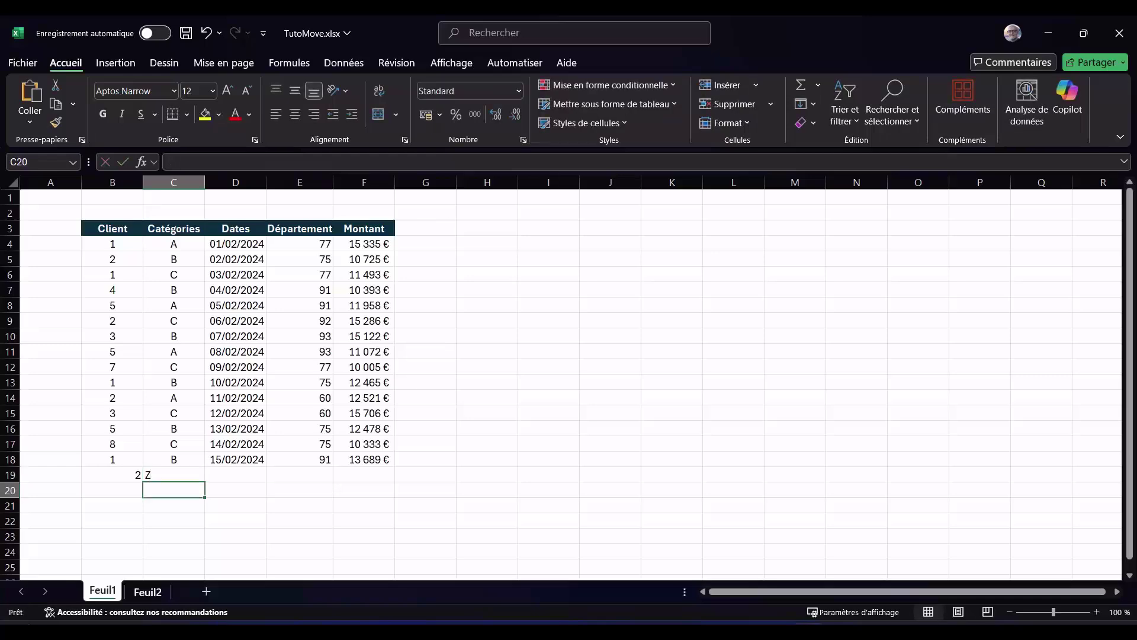
{"action": "key", "text": "ctrl+Page_Down"}
{"action": "left_click", "coordinate": [112, 452]}
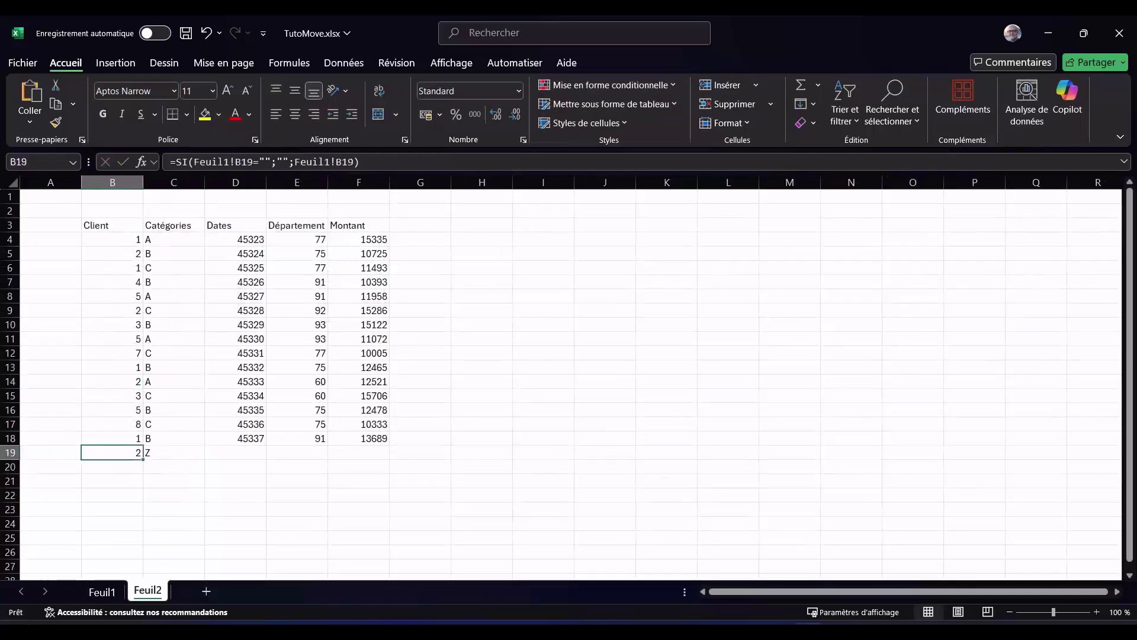
{"action": "left_click", "coordinate": [173, 452]}
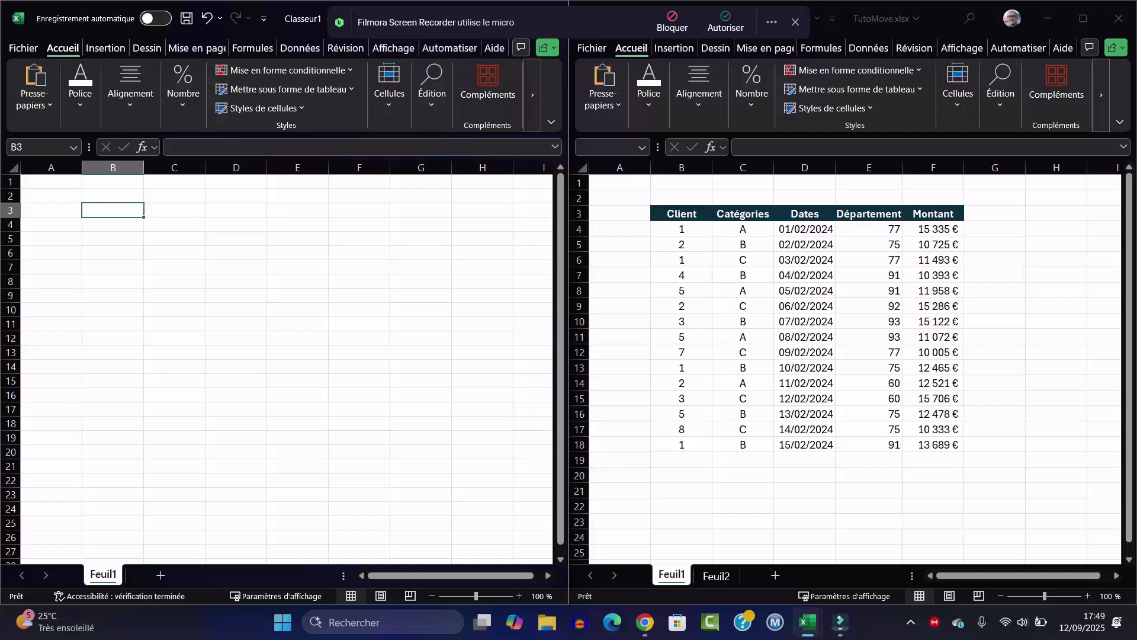
Step: Link Classeur1 B3 to =[TutoMove.xlsx]Feuil1!$B$3, trying a fill down to B10 then undoing it
{"action": "type", "text": "="}
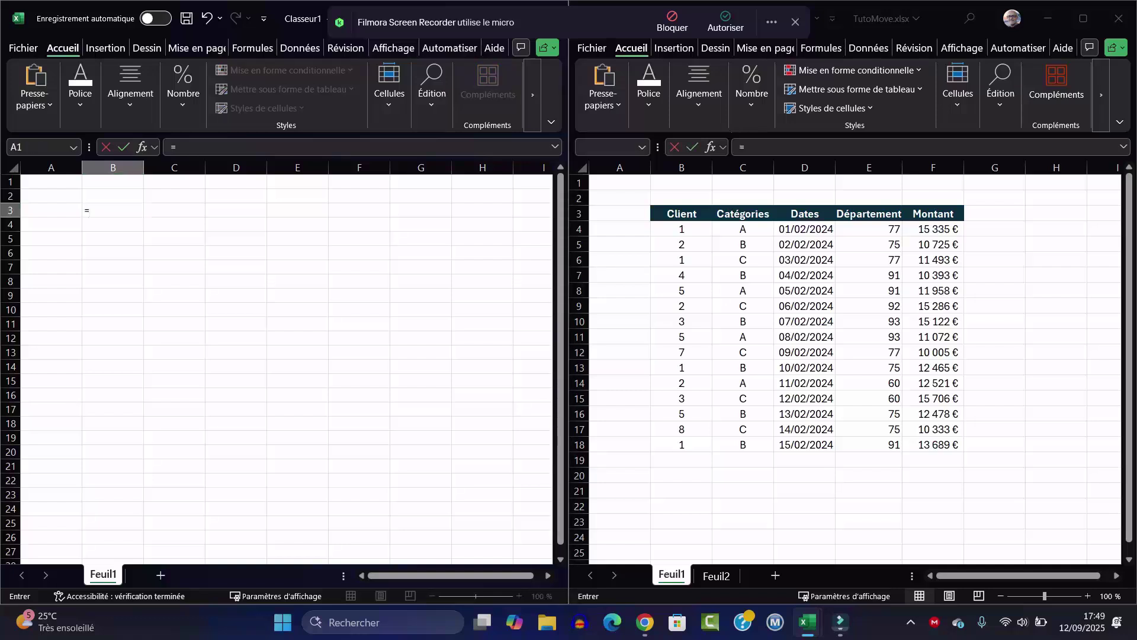
{"action": "left_click", "coordinate": [681, 214]}
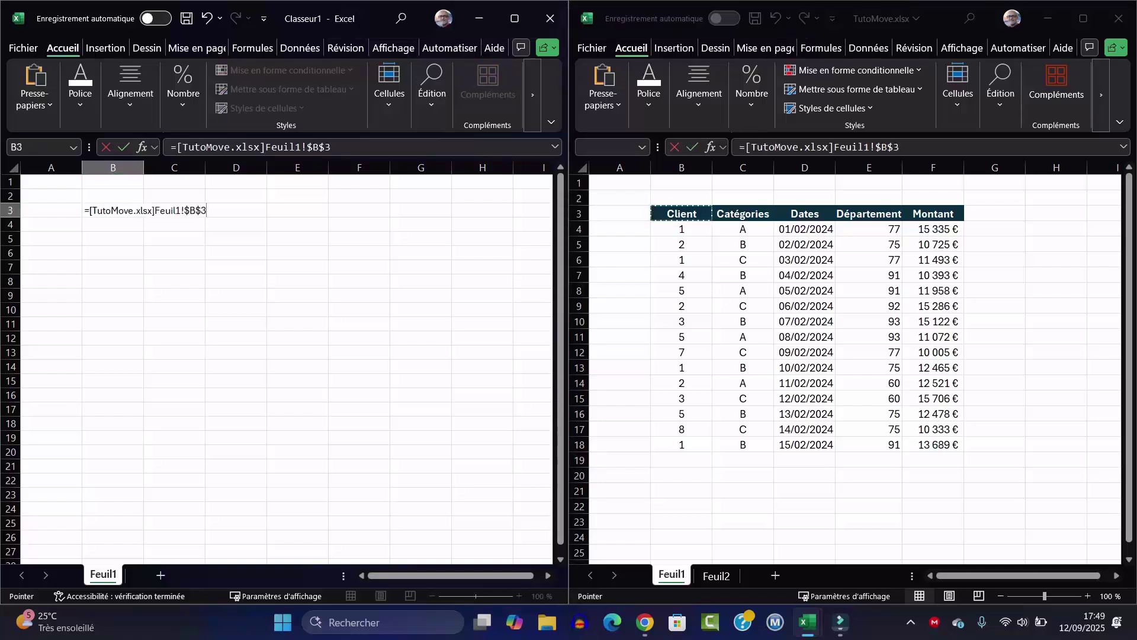
{"action": "key", "text": "Return"}
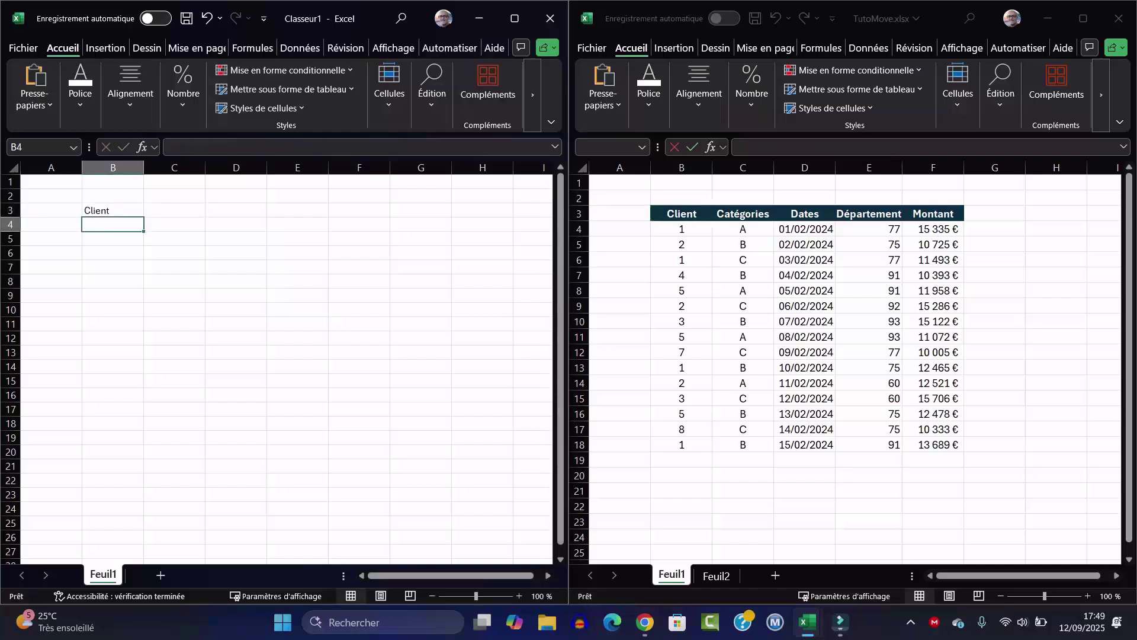
{"action": "left_click", "coordinate": [113, 210]}
{"action": "left_click_drag", "start_coordinate": [143, 218], "coordinate": [143, 315]}
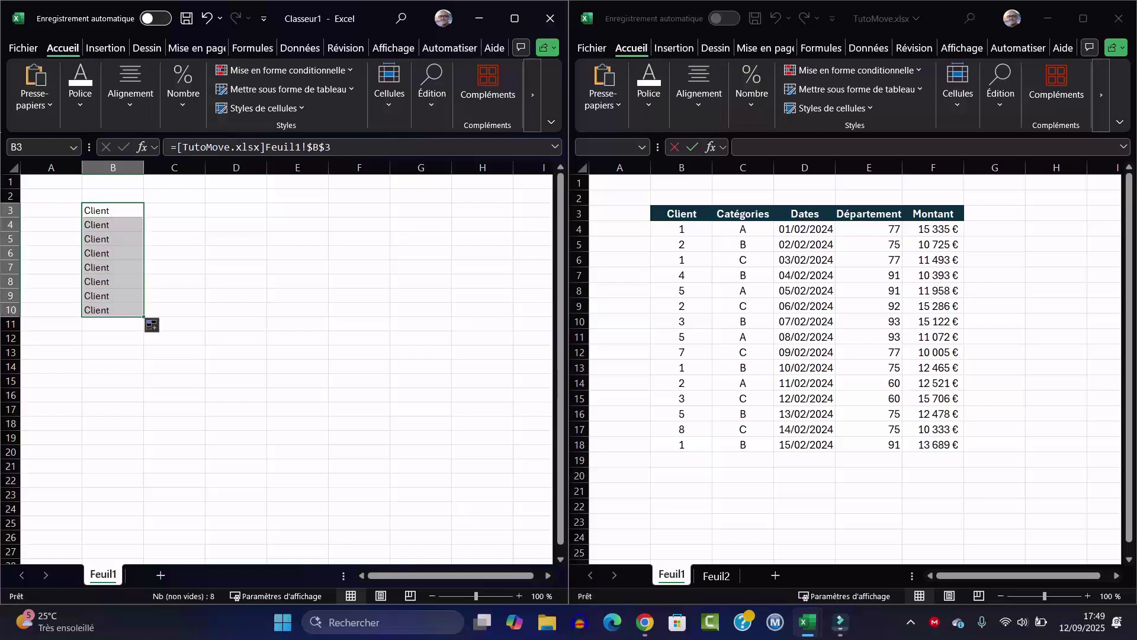
{"action": "left_click", "coordinate": [113, 282]}
{"action": "key", "text": "ctrl+z"}
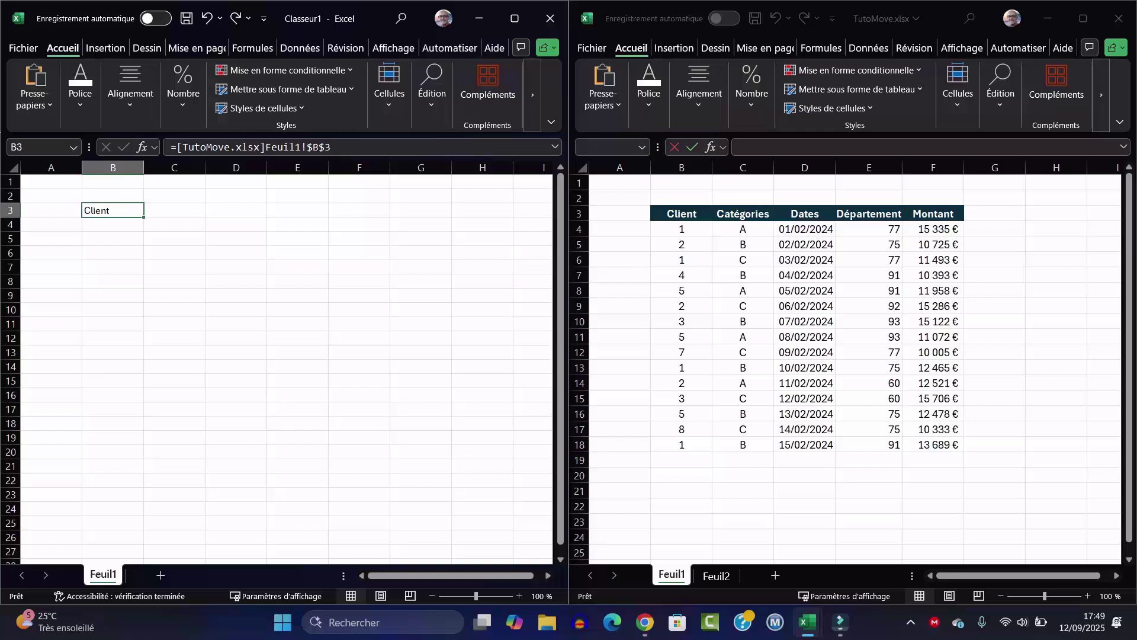
Step: Remove the $ anchors so B3 reads =[TutoMove.xlsx]Feuil1!B3
{"action": "key", "text": "F2"}
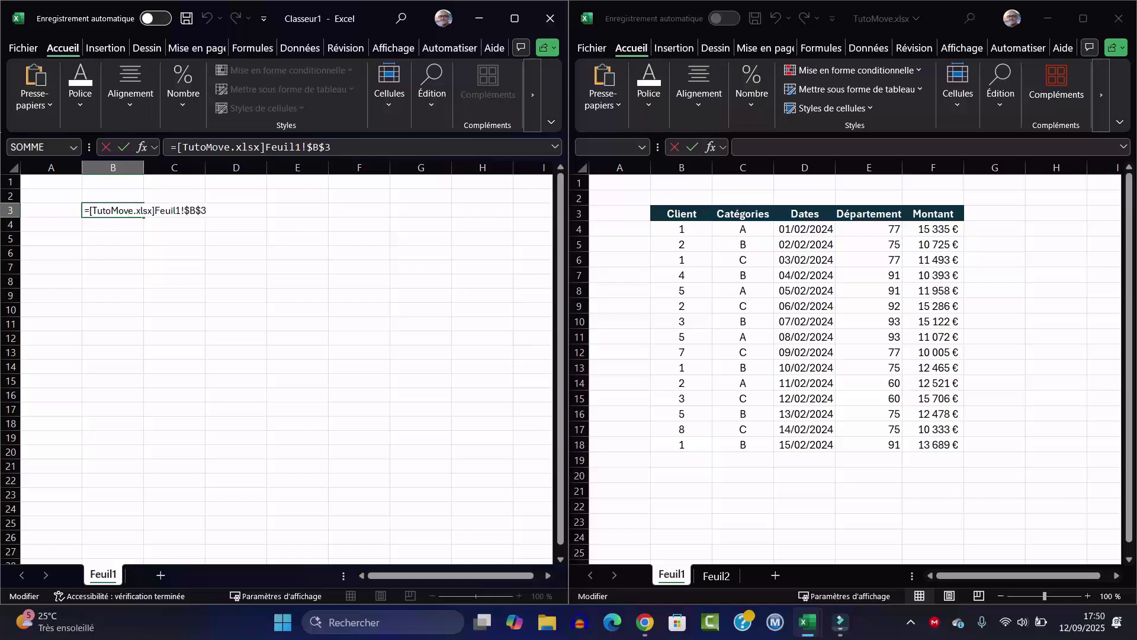
{"action": "key", "text": "BackSpace"}
{"action": "key", "text": "BackSpace"}
{"action": "key", "text": "Return"}
{"action": "key", "text": "Return"}
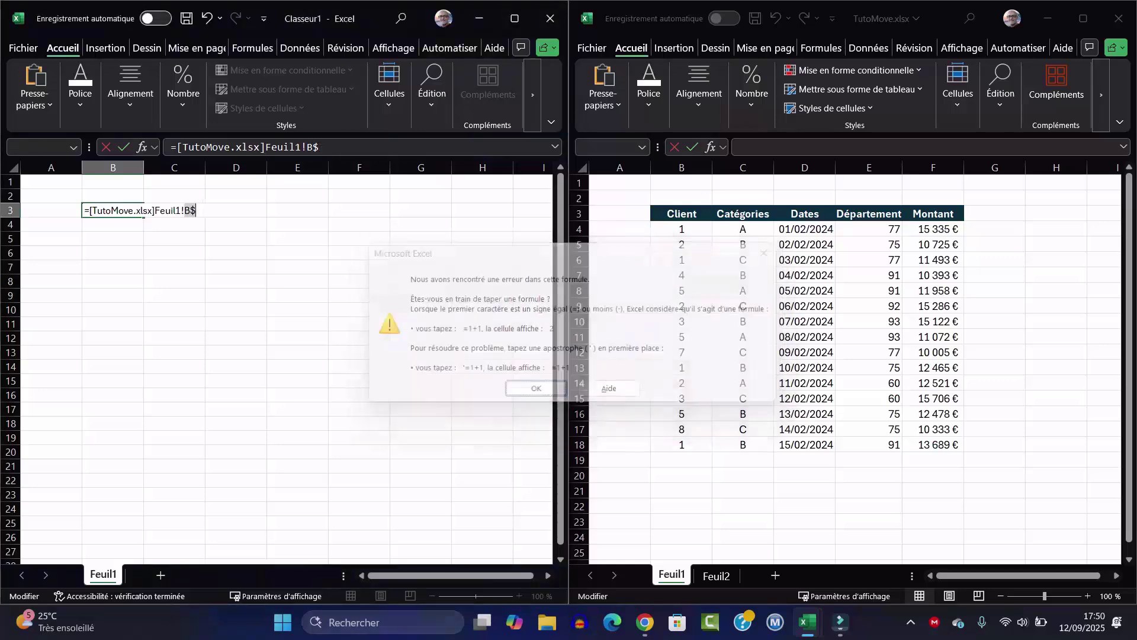
{"action": "key", "text": "End"}
{"action": "key", "text": "BackSpace"}
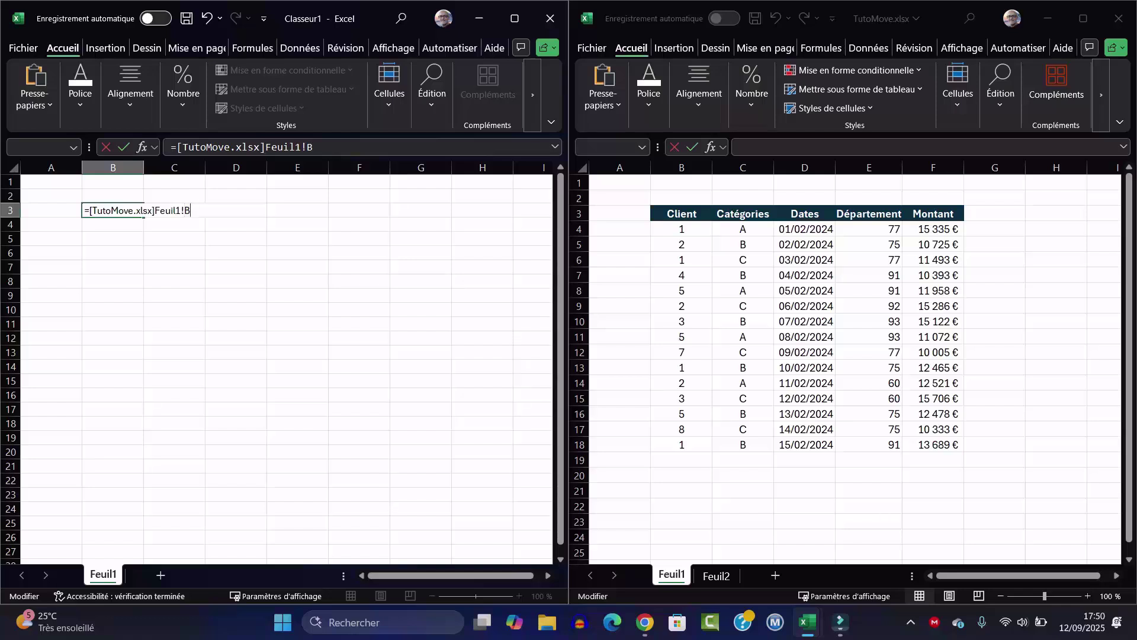
{"action": "type", "text": "3"}
{"action": "key", "text": "Return"}
{"action": "left_click", "coordinate": [112, 210]}
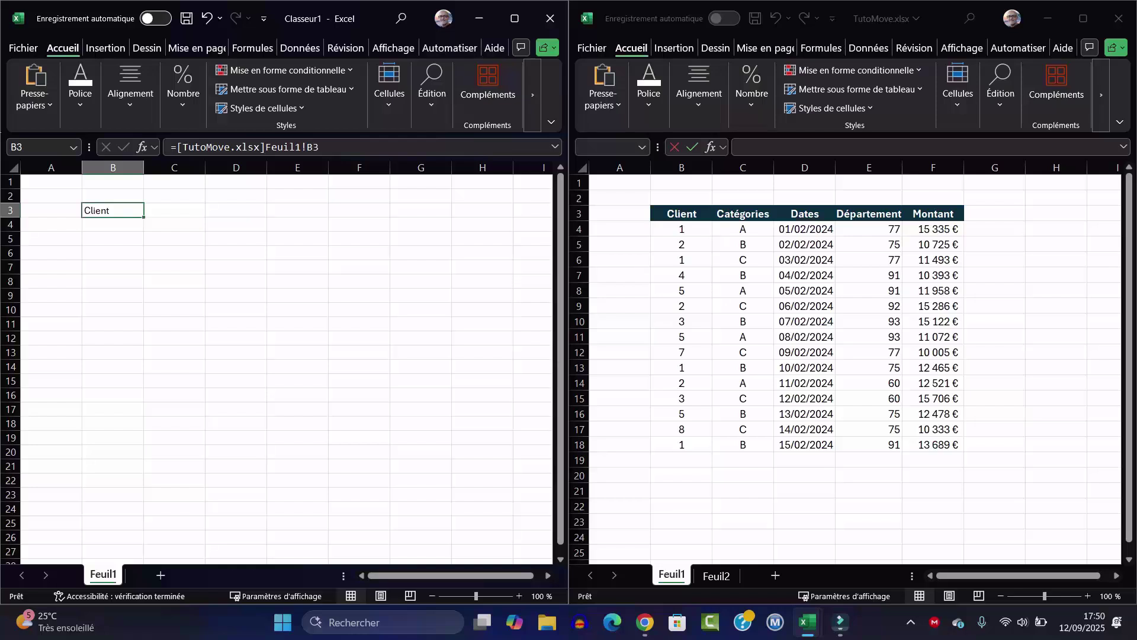
Step: Fill the B3 TutoMove link down to B22 and across to column F
{"action": "left_click_drag", "start_coordinate": [143, 218], "coordinate": [142, 482]}
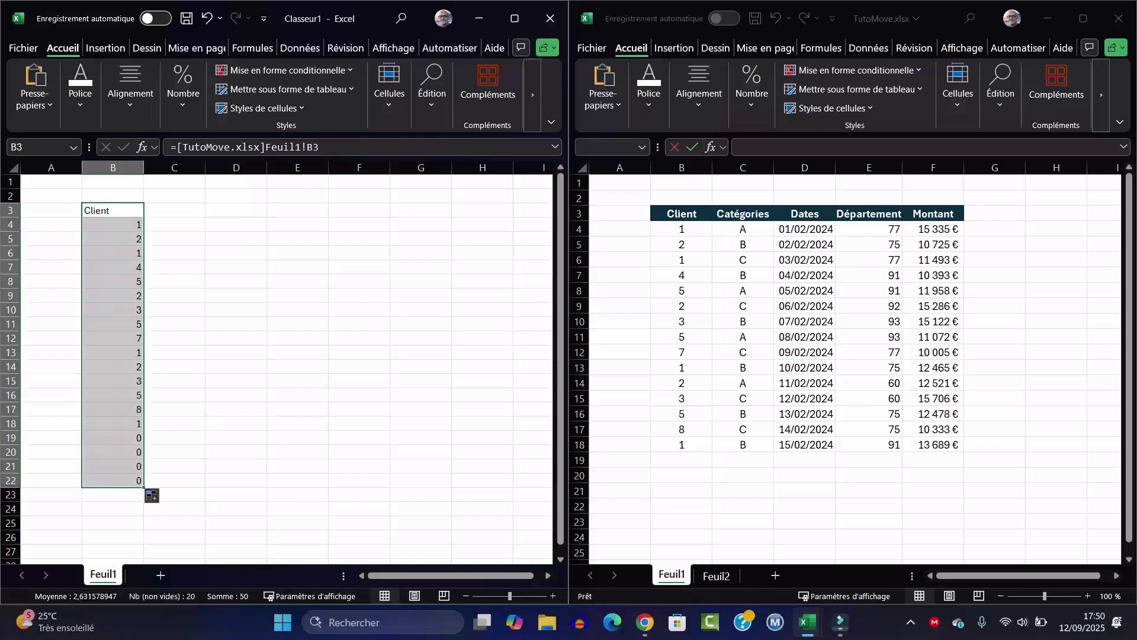
{"action": "left_click", "coordinate": [113, 211]}
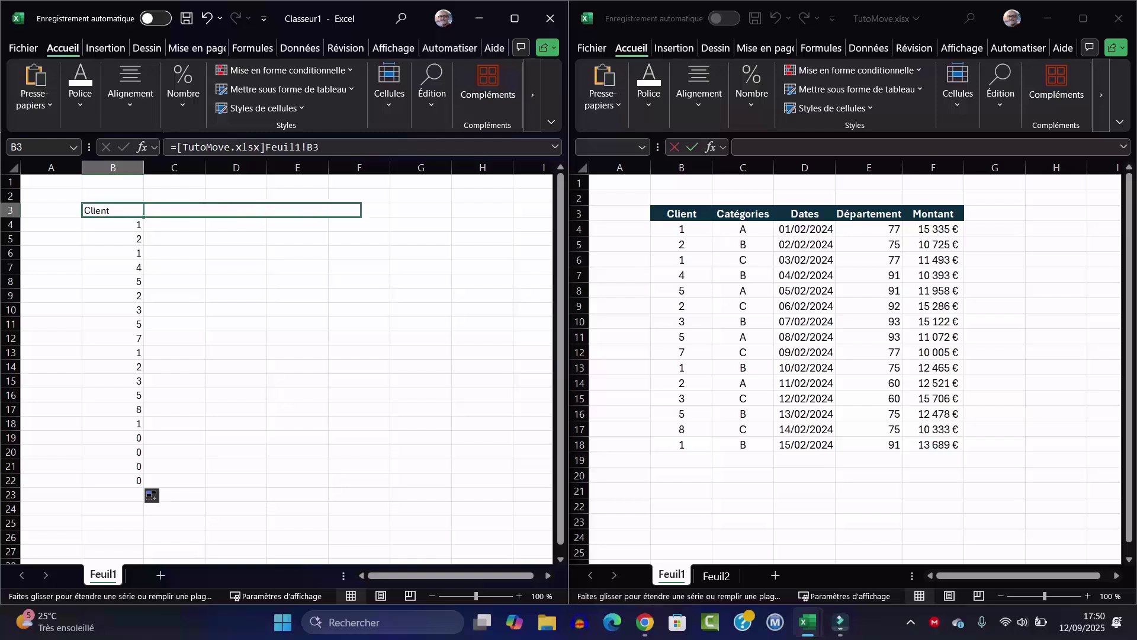
{"action": "mouse_move", "coordinate": [143, 217]}
{"action": "left_mouse_down"}
{"action": "mouse_move", "coordinate": [388, 213]}
{"action": "mouse_move", "coordinate": [390, 487]}
{"action": "left_mouse_up"}
{"action": "left_click", "coordinate": [174, 295]}
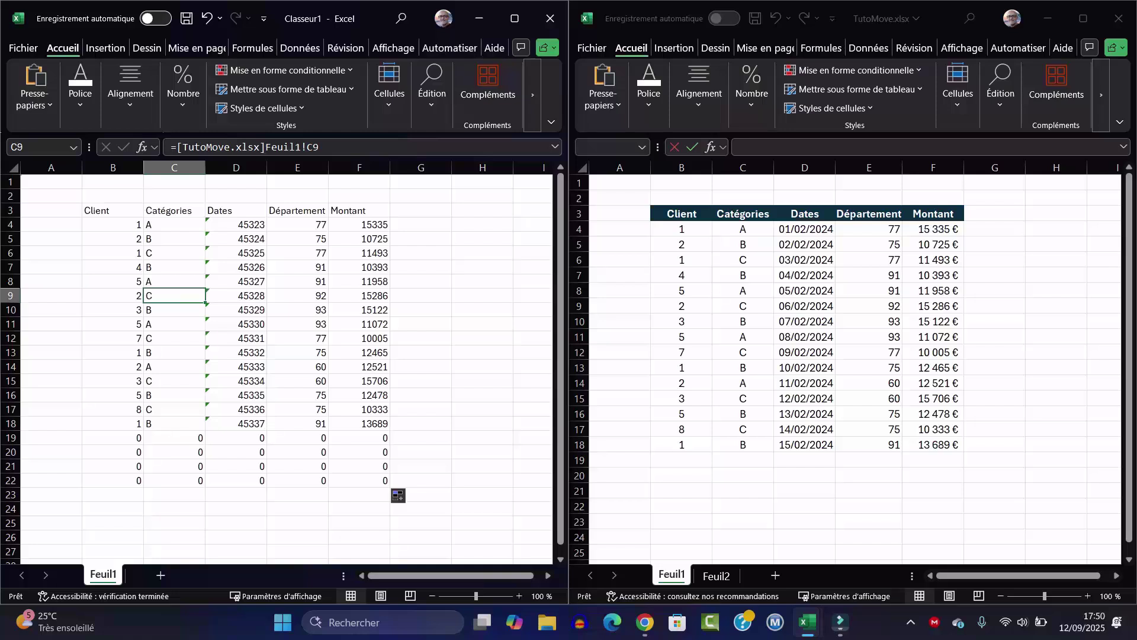
{"action": "left_click", "coordinate": [113, 437]}
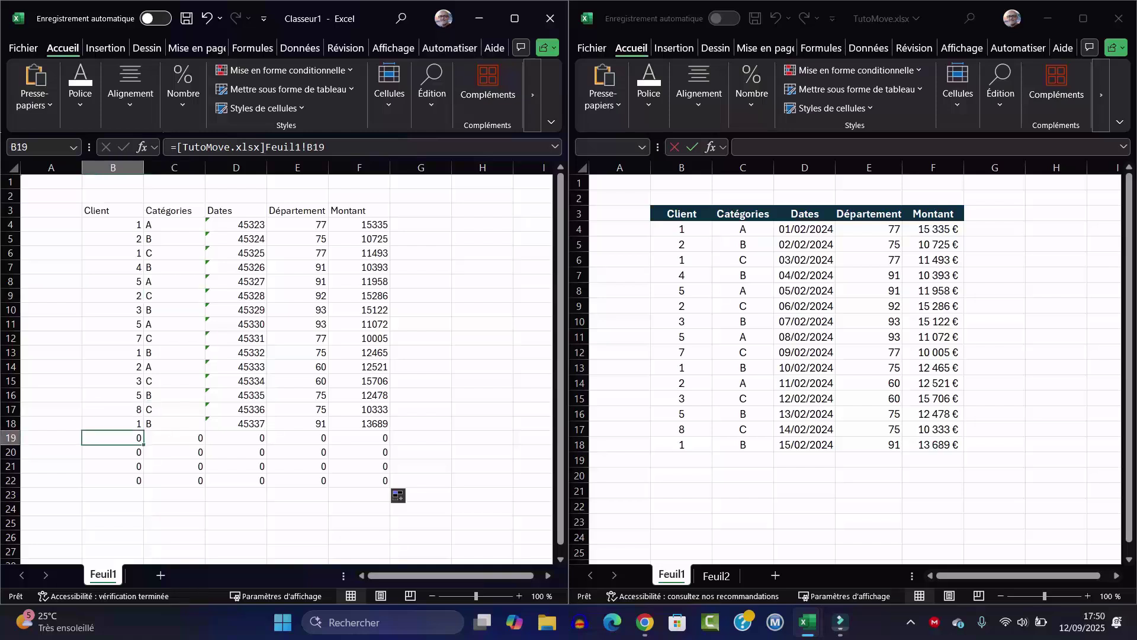
Step: Enter 8 in TutoMove cell B19, then return to Classeur1
{"action": "key", "text": "alt+Tab"}
{"action": "left_click", "coordinate": [681, 460]}
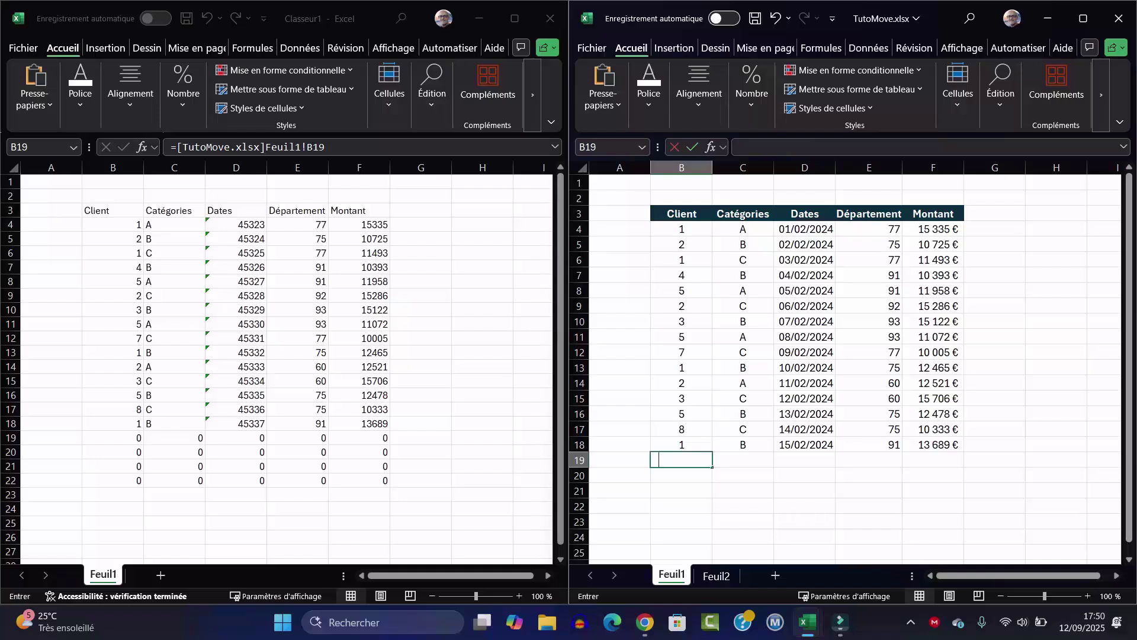
{"action": "type", "text": "8"}
{"action": "key", "text": "Return"}
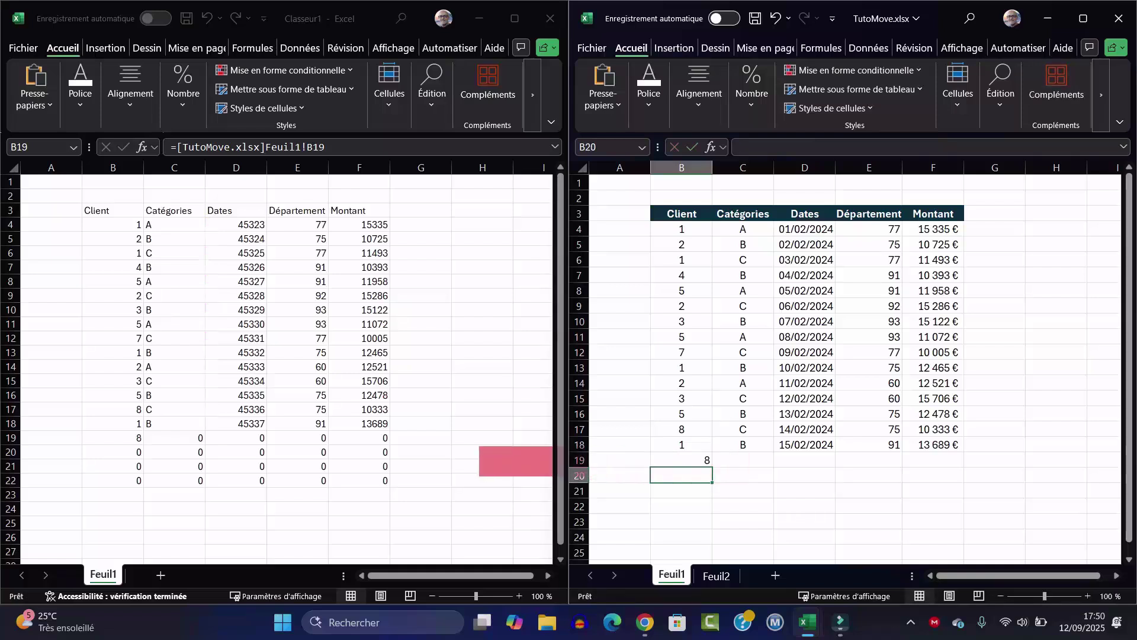
{"action": "left_click", "coordinate": [122, 438]}
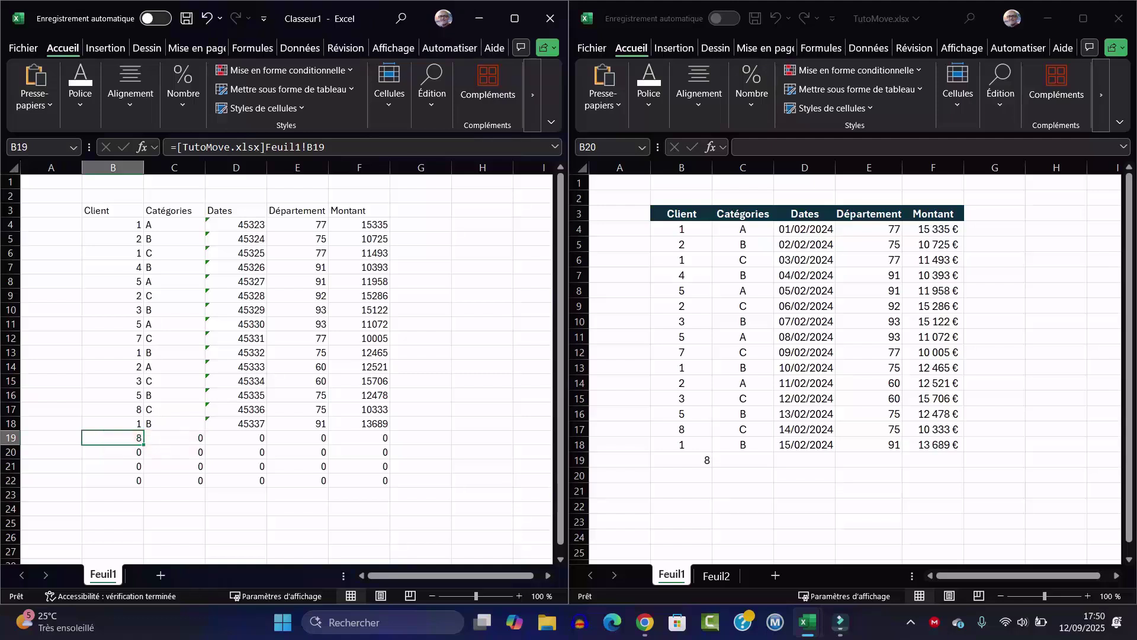
Step: Format Classeur1's linked Dates in D4:D22 as Date courte short dates
{"action": "left_click_drag", "start_coordinate": [237, 224], "coordinate": [249, 481]}
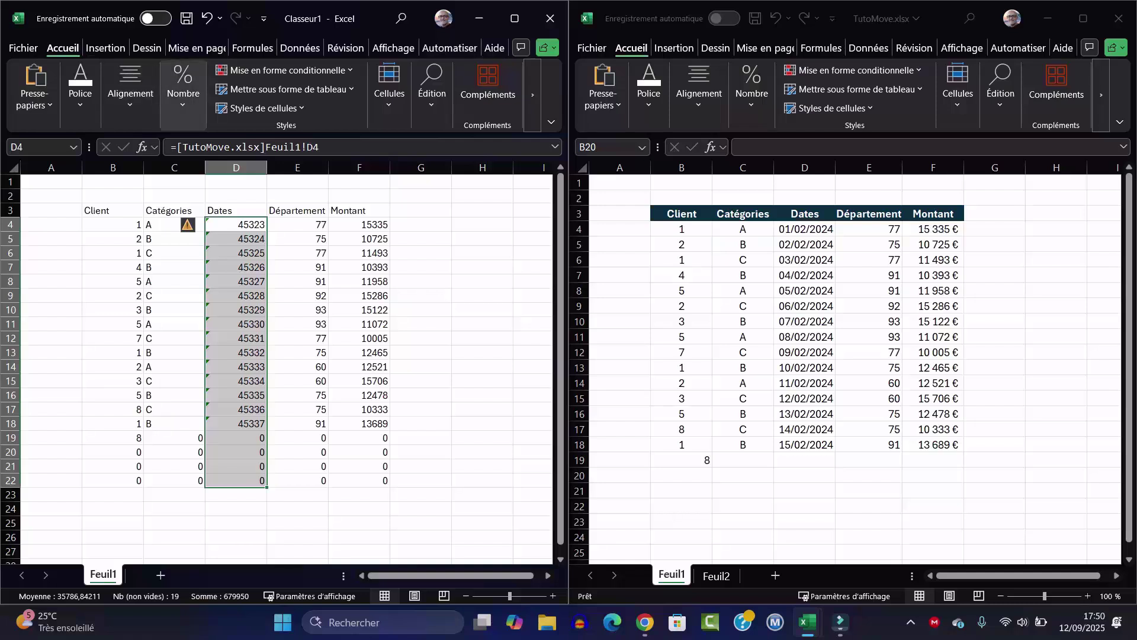
{"action": "left_click", "coordinate": [184, 89]}
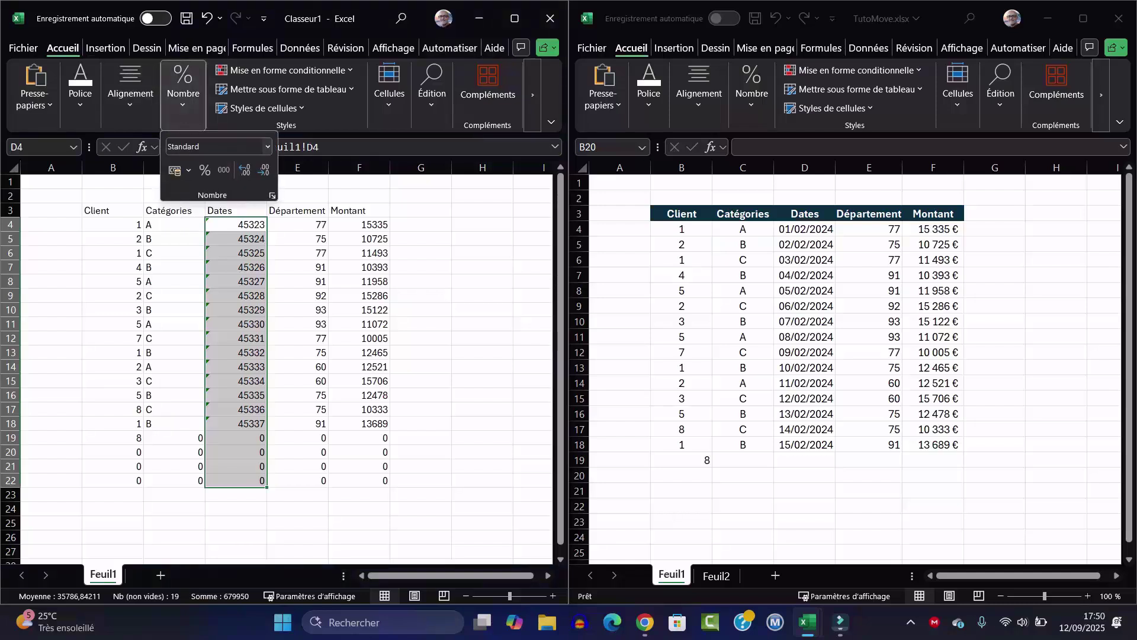
{"action": "left_click", "coordinate": [267, 147]}
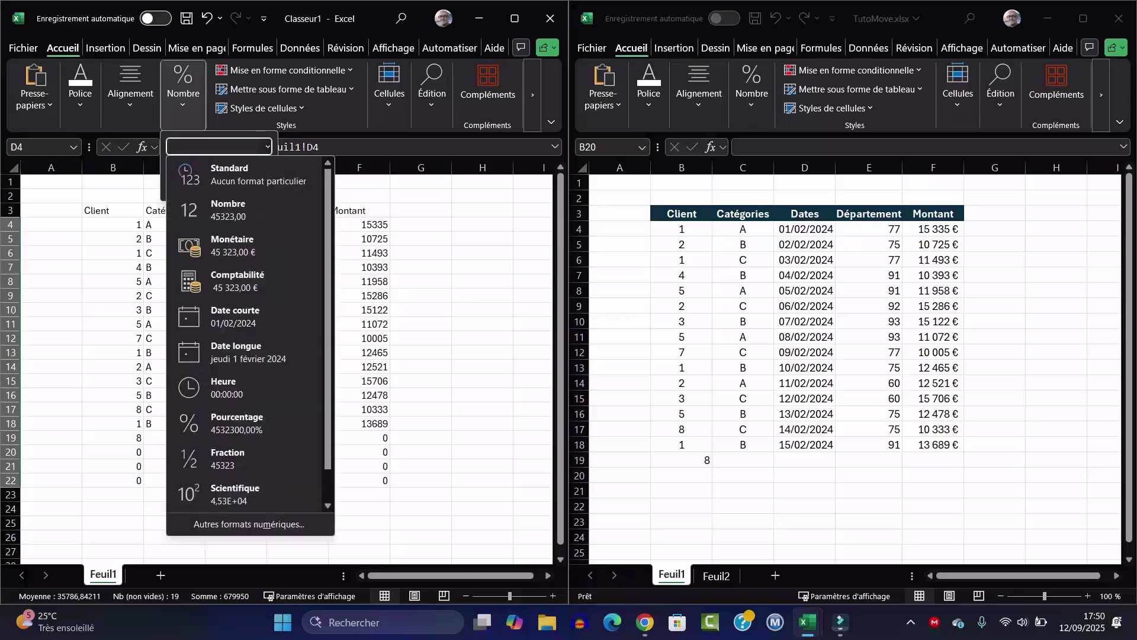
{"action": "left_click", "coordinate": [235, 316]}
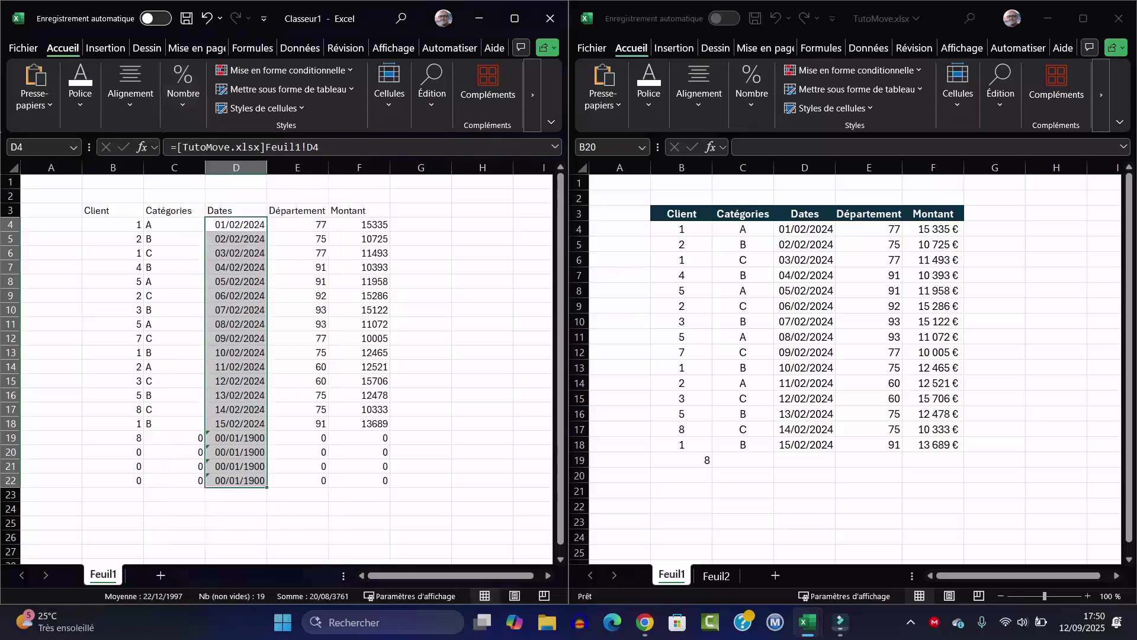
{"action": "left_click", "coordinate": [112, 224]}
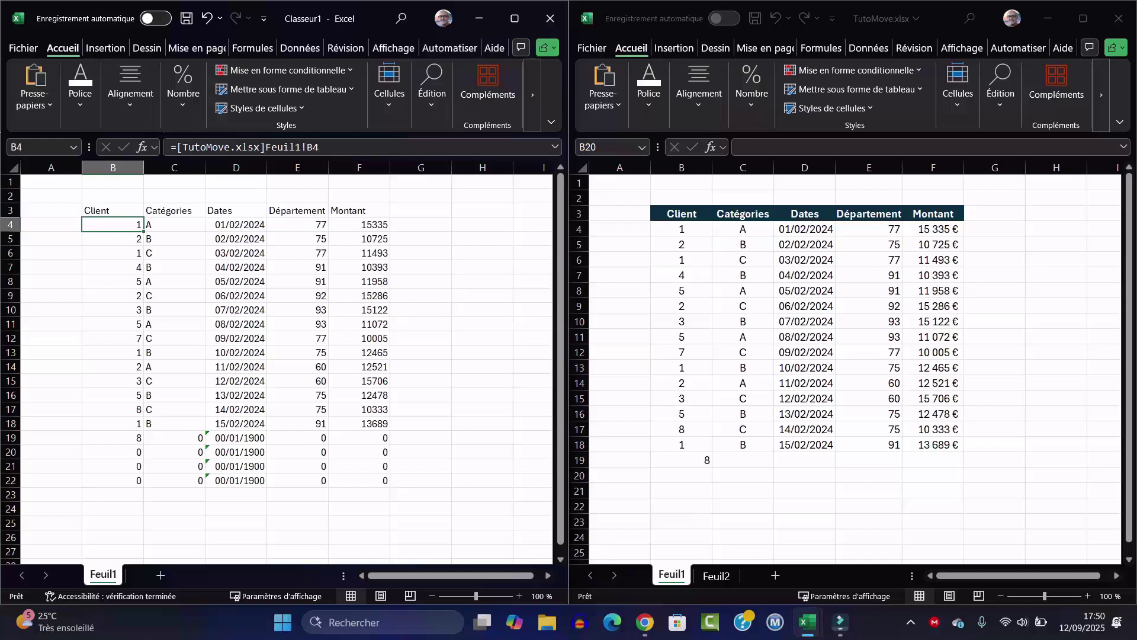
{"action": "left_click", "coordinate": [113, 210]}
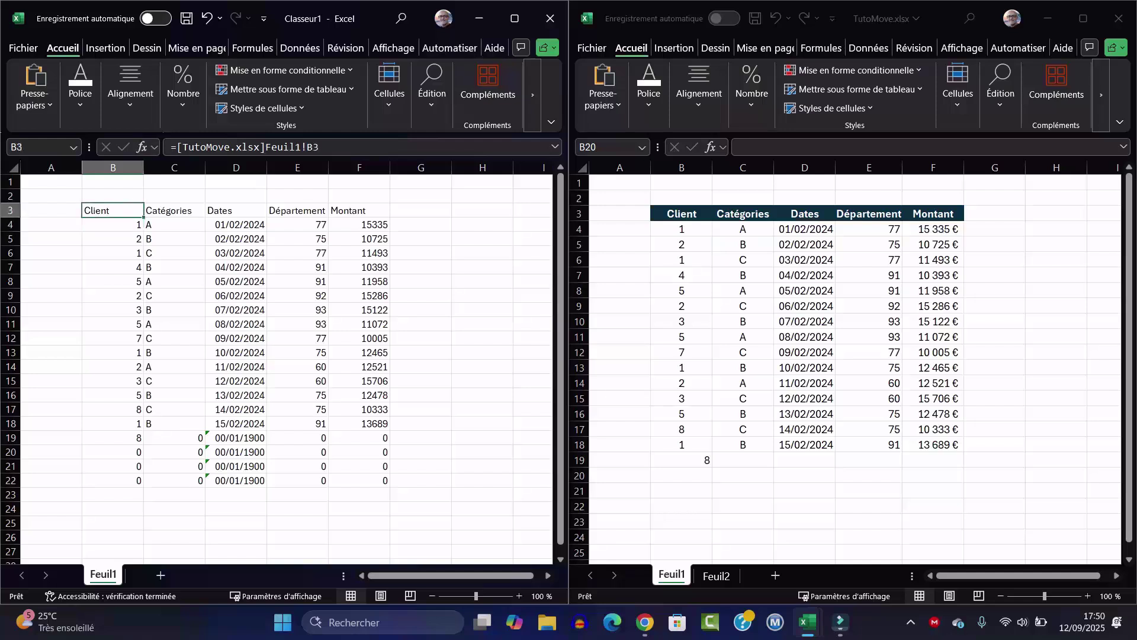
Step: Wrap the B3 link as =SI([TutoMove.xlsx]Feuil1!B3="";"";[TutoMove.xlsx]Feuil1!B3)
{"action": "left_click", "coordinate": [173, 147]}
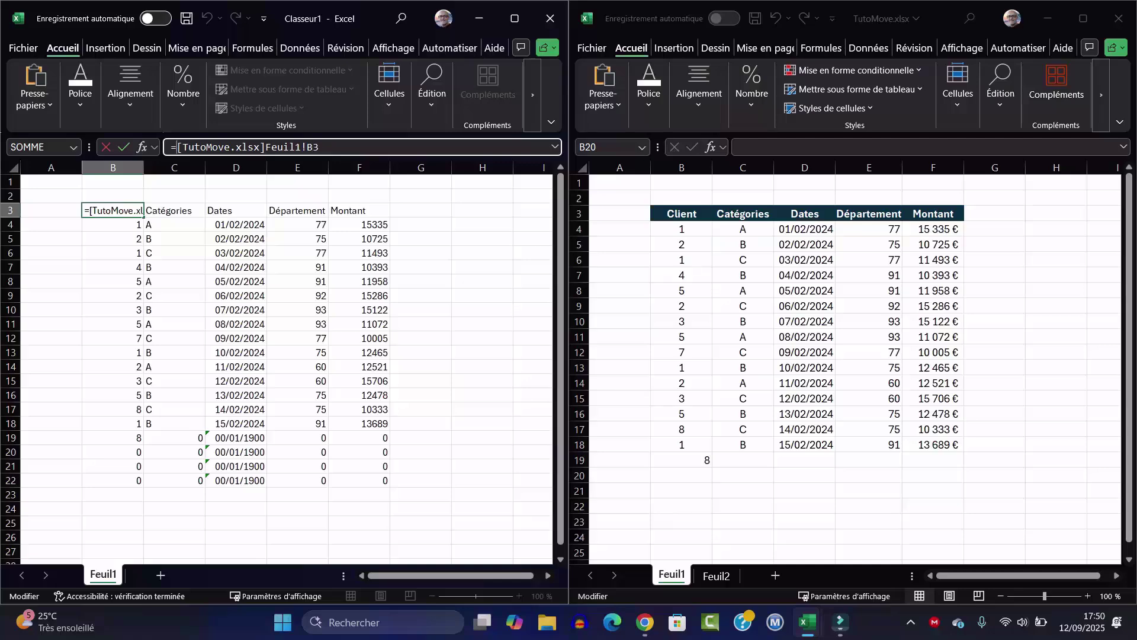
{"action": "type", "text": "si("}
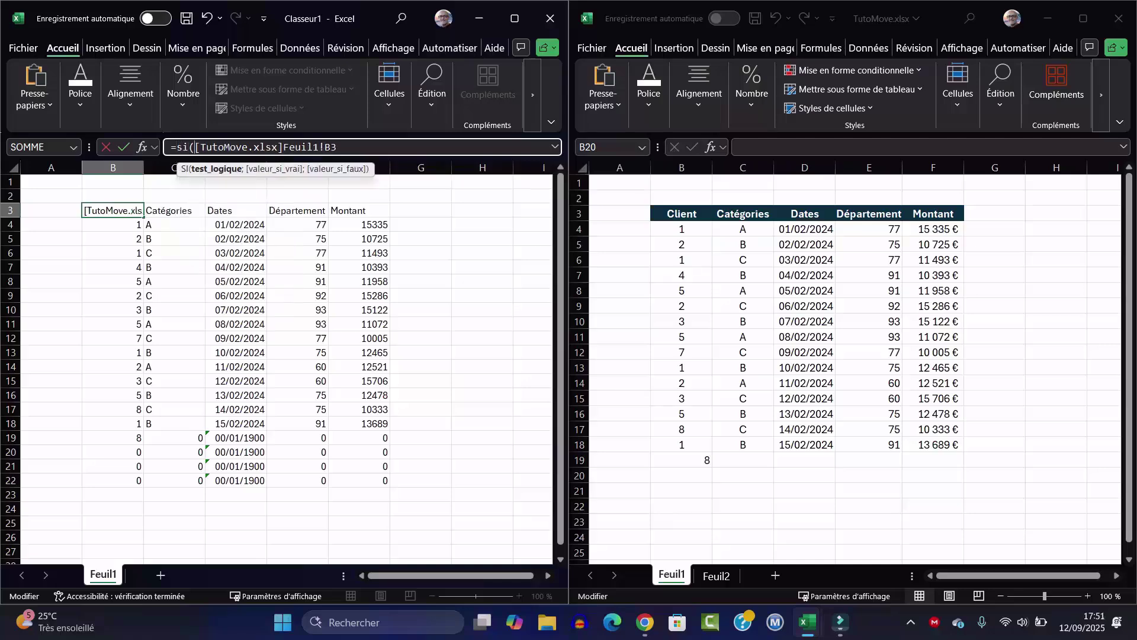
{"action": "left_click", "coordinate": [338, 147]}
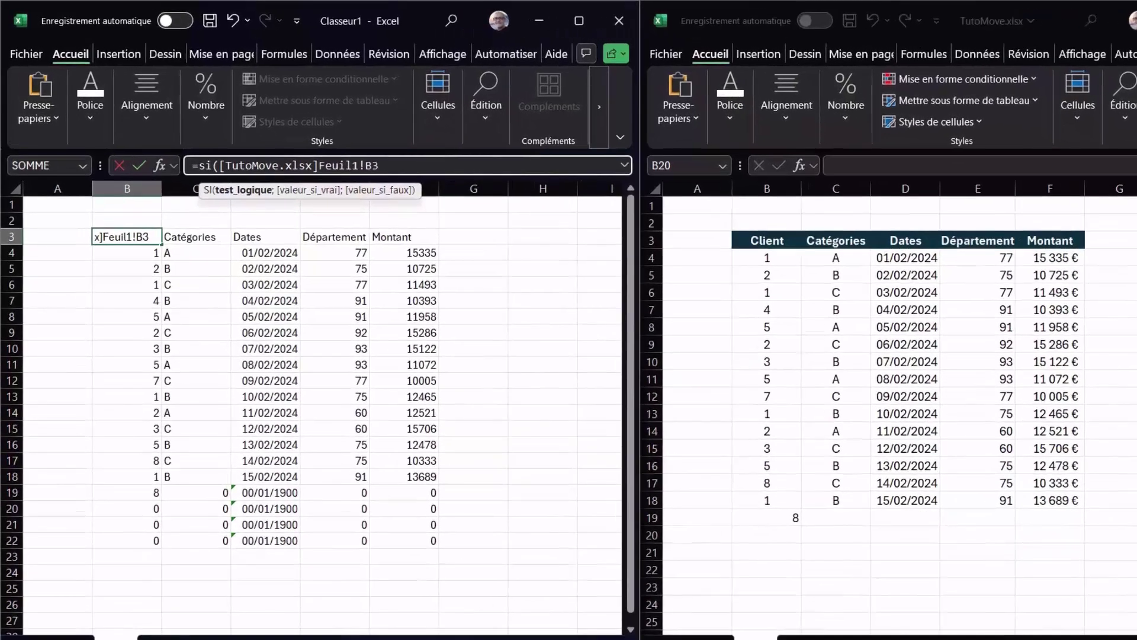
{"action": "type", "text": "="}
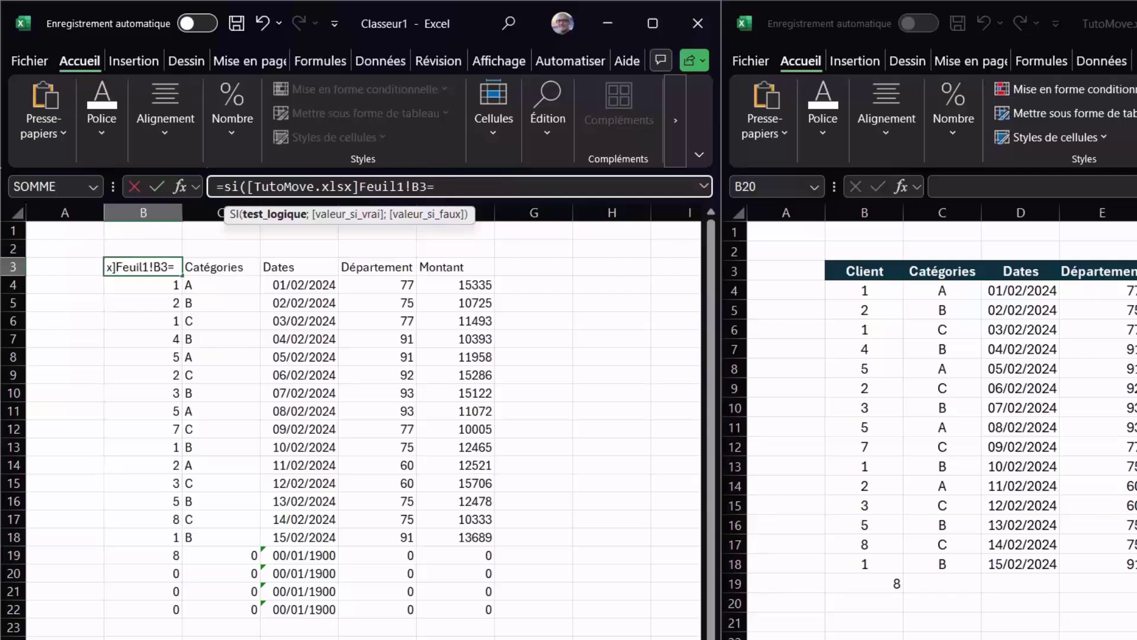
{"action": "type", "text": "\"\";"}
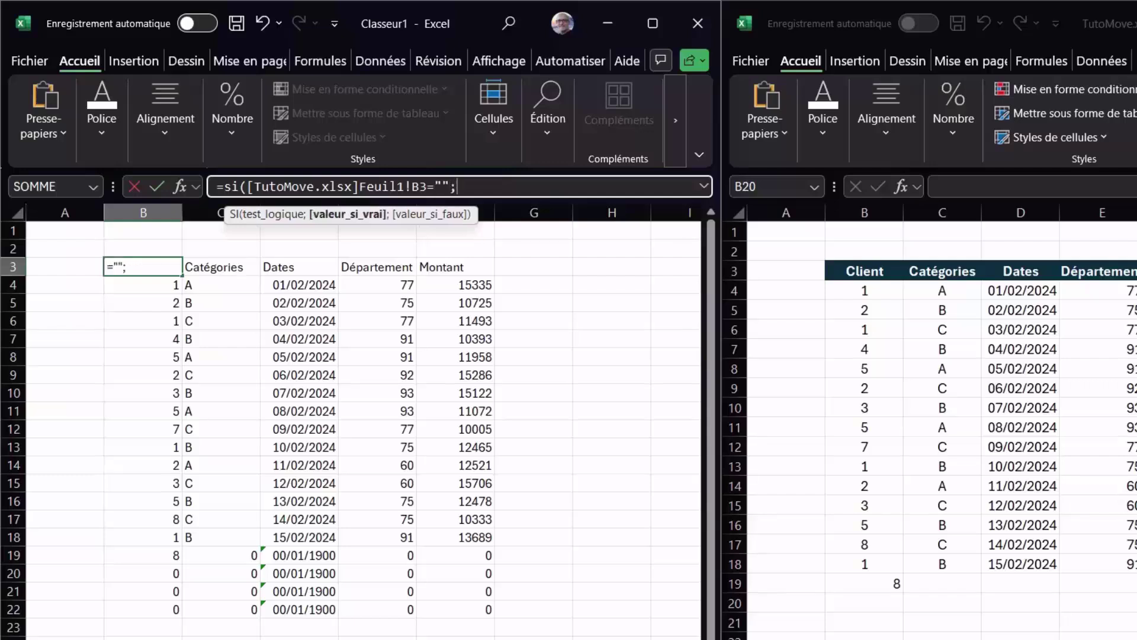
{"action": "type", "text": "\"\""}
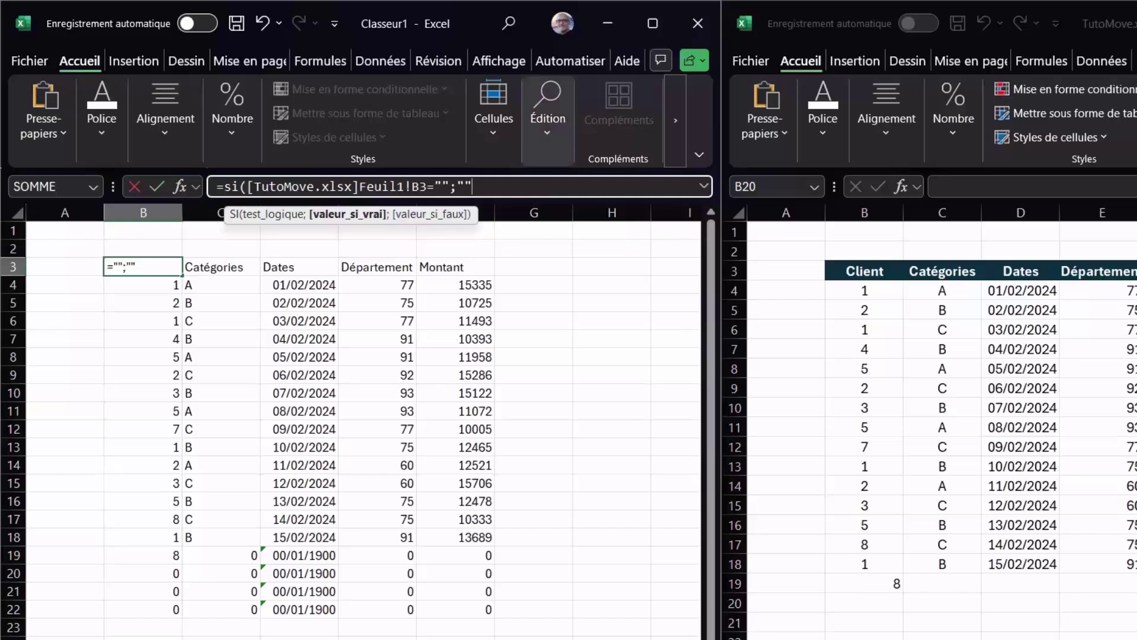
{"action": "type", "text": ";"}
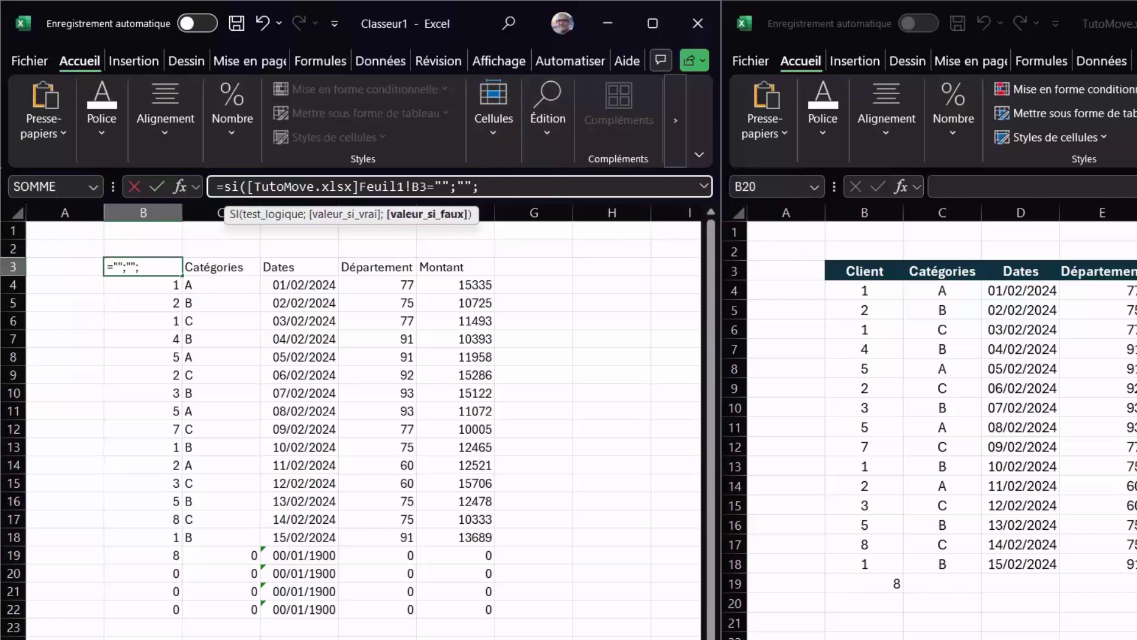
{"action": "left_click_drag", "start_coordinate": [246, 186], "coordinate": [396, 186]}
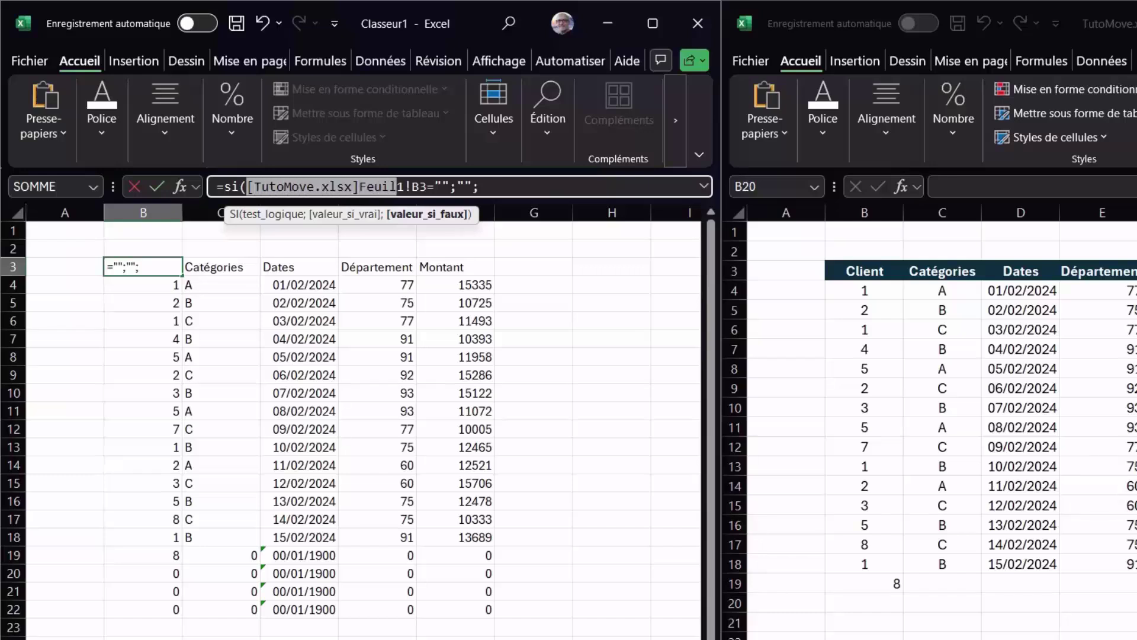
{"action": "left_click_drag", "start_coordinate": [397, 187], "coordinate": [427, 187]}
{"action": "key", "text": "ctrl+c"}
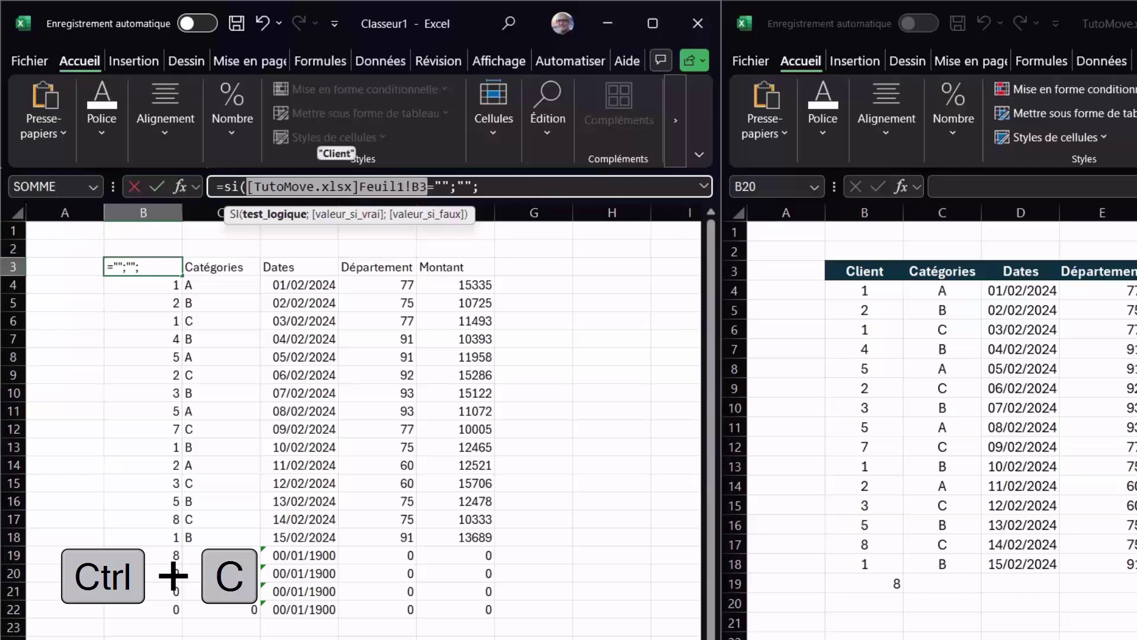
{"action": "left_click", "coordinate": [479, 186]}
{"action": "key", "text": "ctrl+v"}
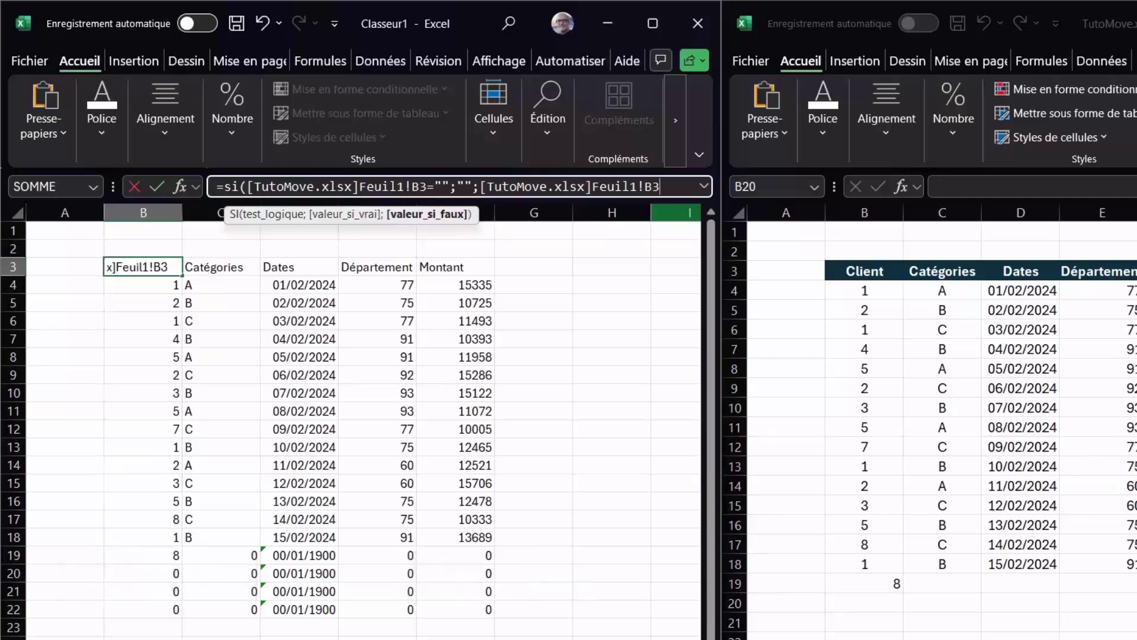
{"action": "type", "text": ")"}
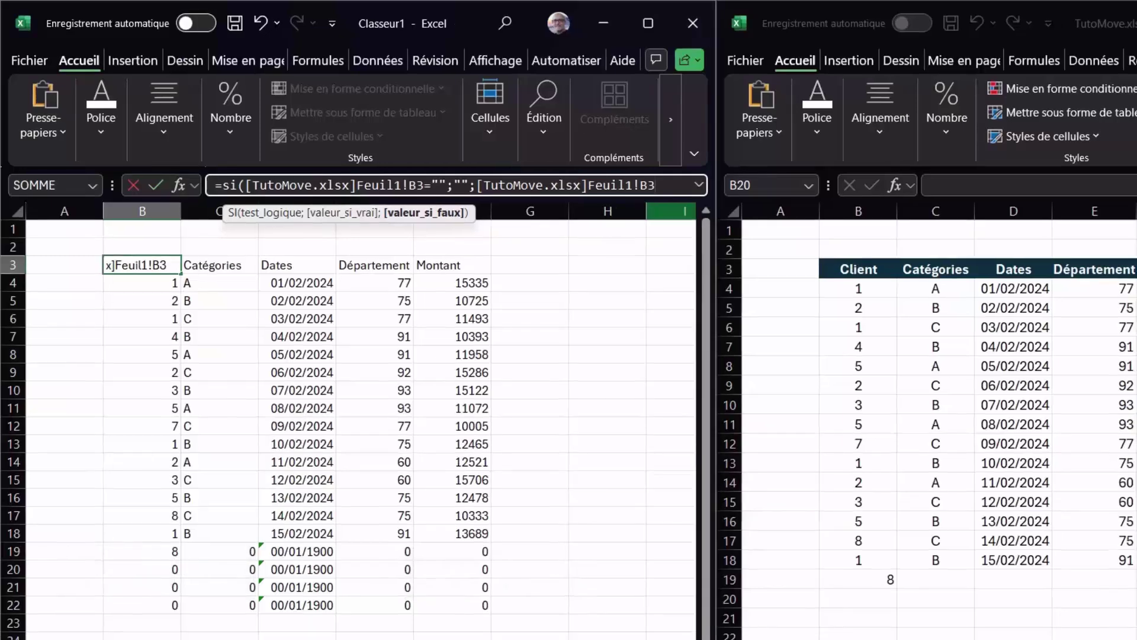
{"action": "key", "text": "Return"}
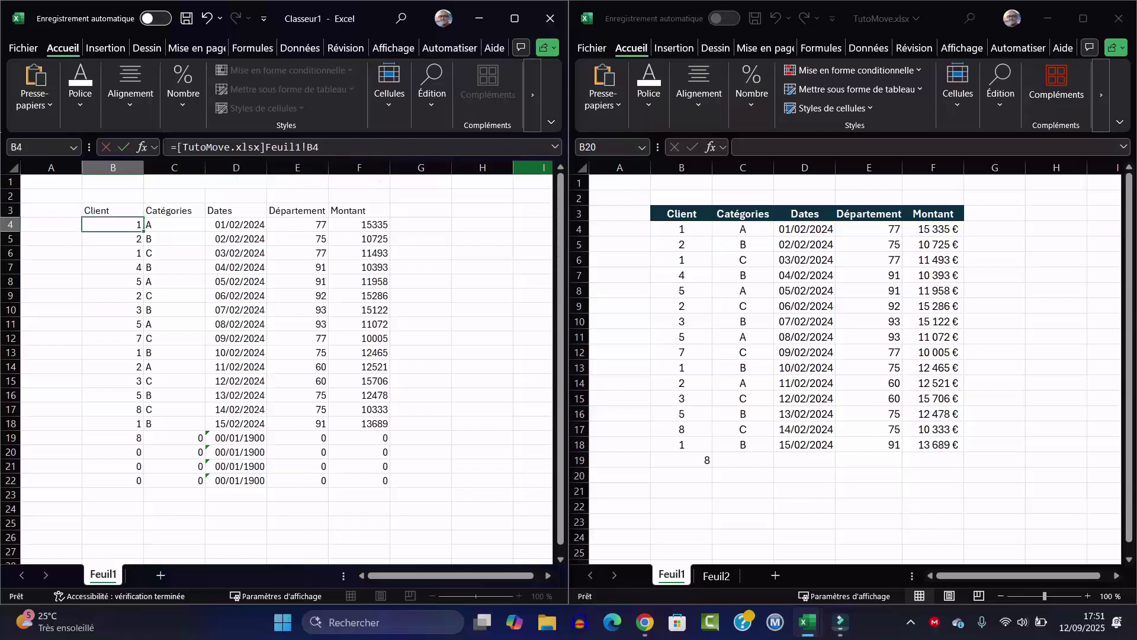
Step: Copy the B3 SI formula down to row 22 and across to column F
{"action": "left_click", "coordinate": [113, 210]}
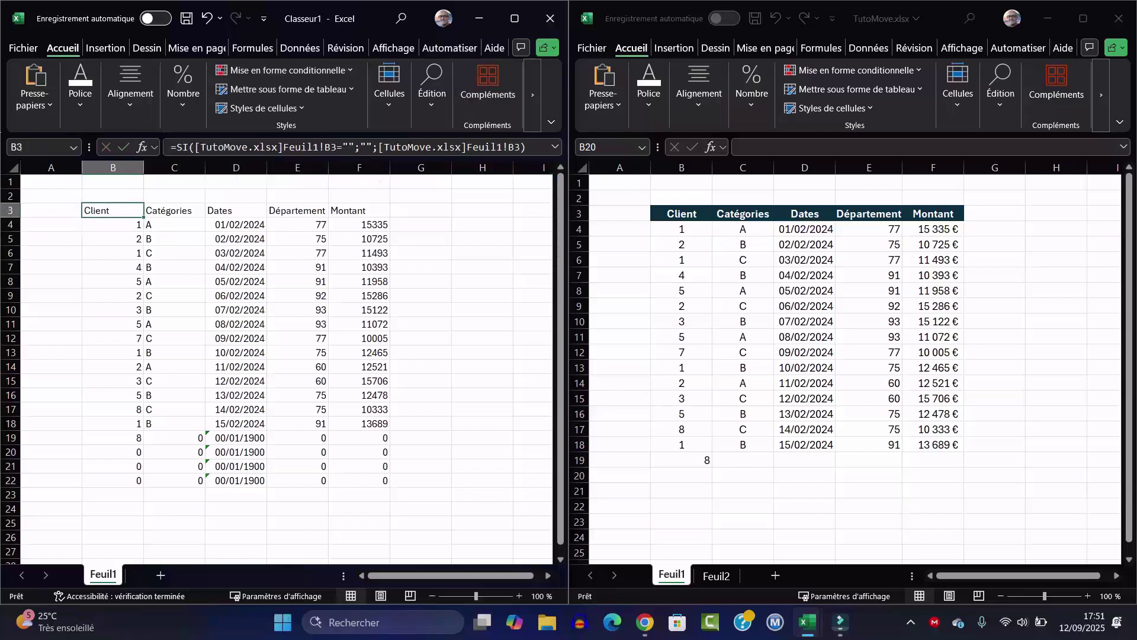
{"action": "left_click_drag", "start_coordinate": [143, 217], "coordinate": [142, 483]}
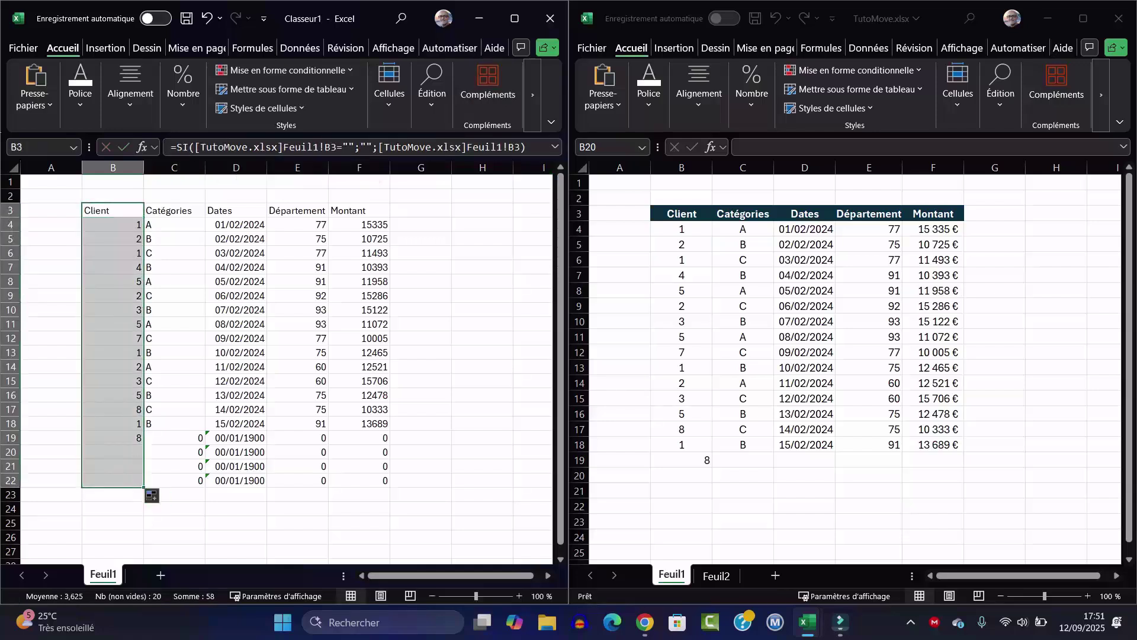
{"action": "left_click", "coordinate": [113, 210]}
{"action": "mouse_move", "coordinate": [143, 217]}
{"action": "left_mouse_down"}
{"action": "mouse_move", "coordinate": [388, 214]}
{"action": "mouse_move", "coordinate": [389, 484]}
{"action": "left_mouse_up"}
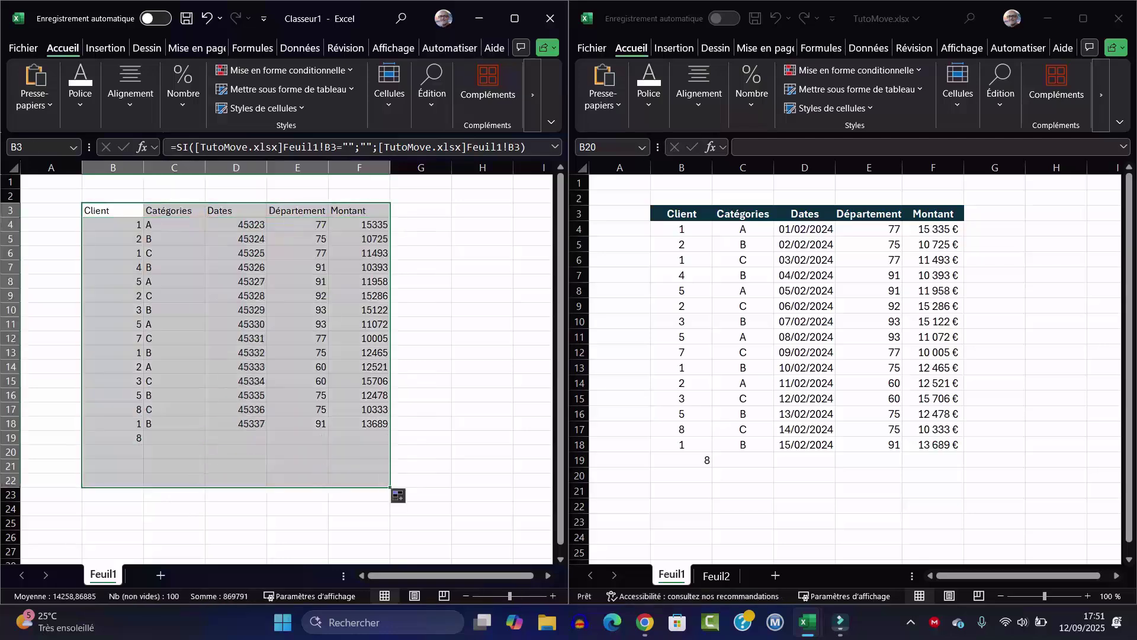
Step: Enter C in TutoMove cell C19, then bring Classeur1 back to the front
{"action": "left_click", "coordinate": [174, 438]}
{"action": "left_click", "coordinate": [681, 475]}
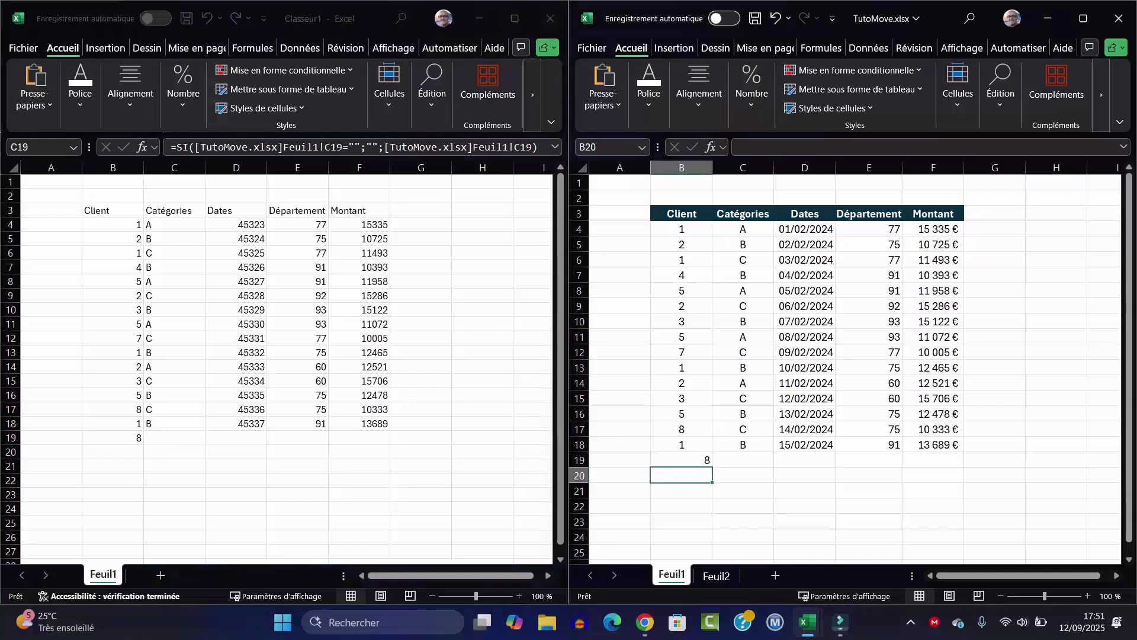
{"action": "left_click", "coordinate": [743, 459]}
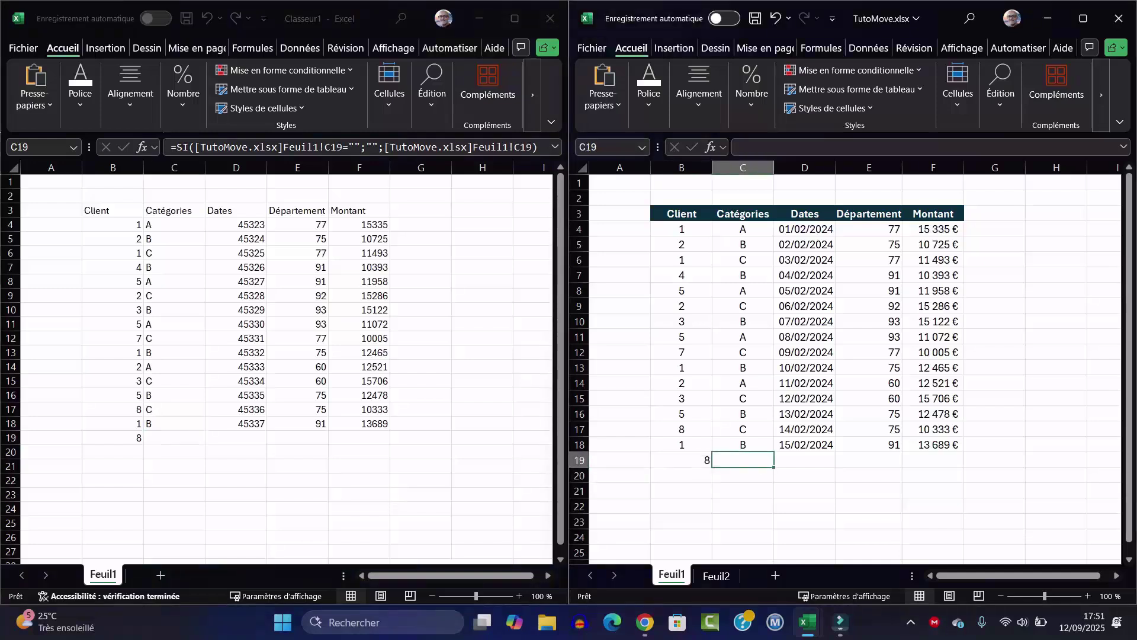
{"action": "type", "text": "C"}
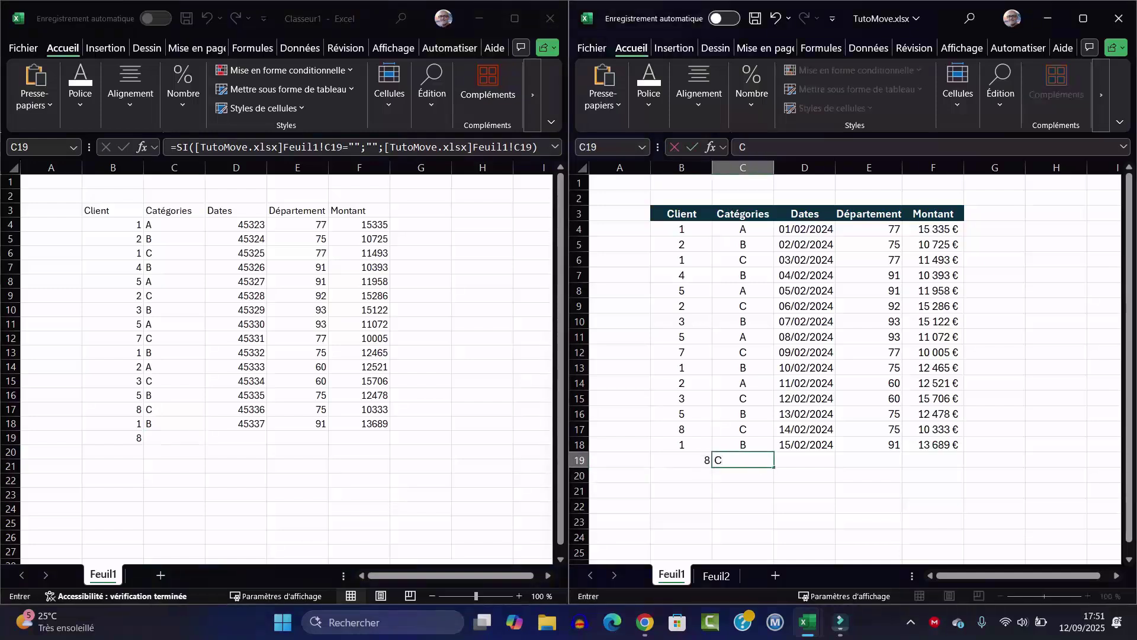
{"action": "key", "text": "Return"}
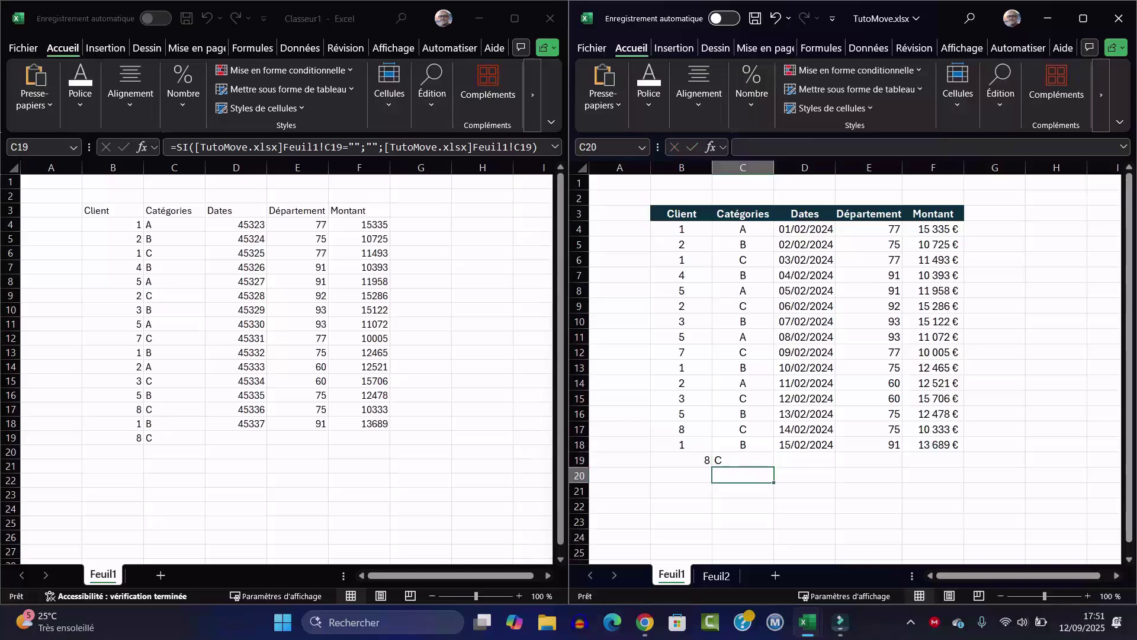
{"action": "key", "text": "alt+Tab"}
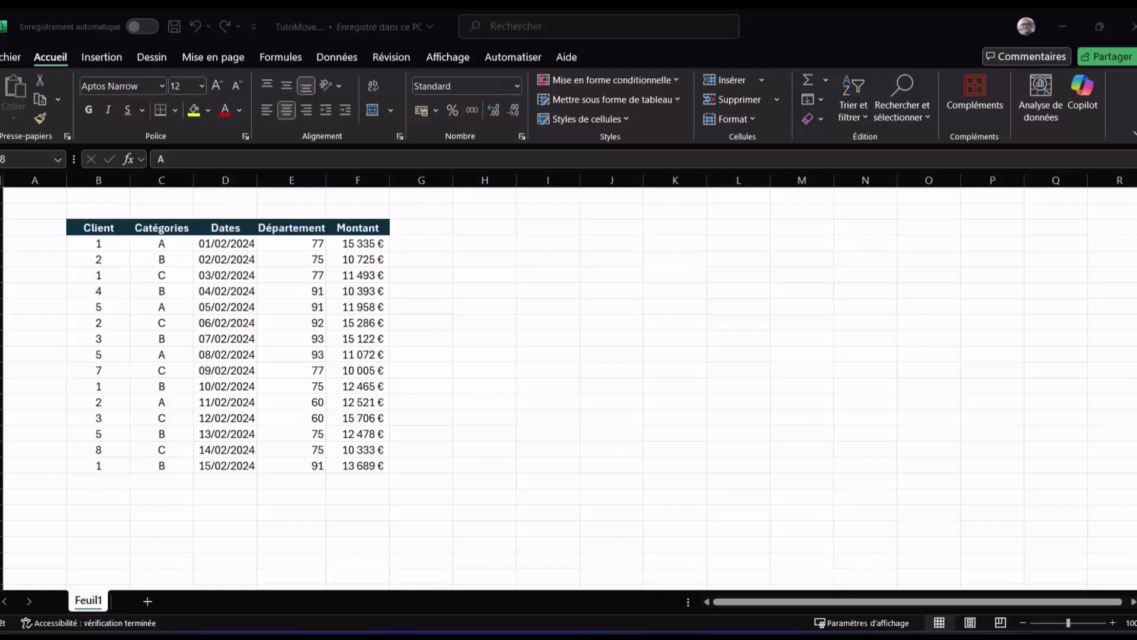
Step: Add an empty Feuil2 sheet to TutoMove, return to Feuil1 and show the Insertion tab
{"action": "left_click", "coordinate": [225, 291]}
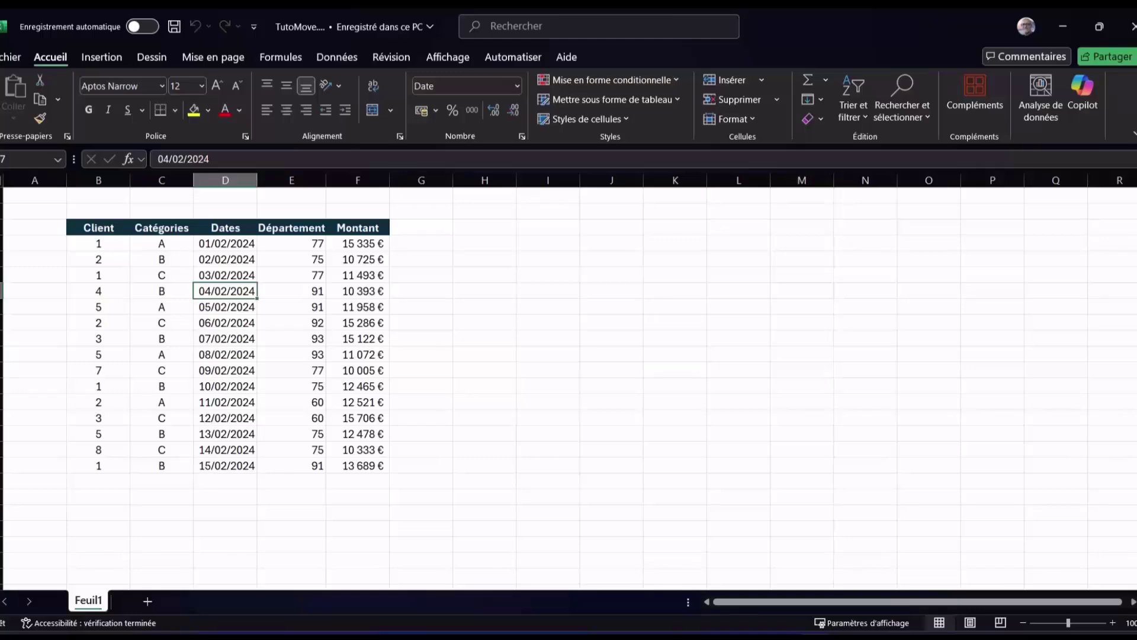
{"action": "left_click", "coordinate": [148, 600]}
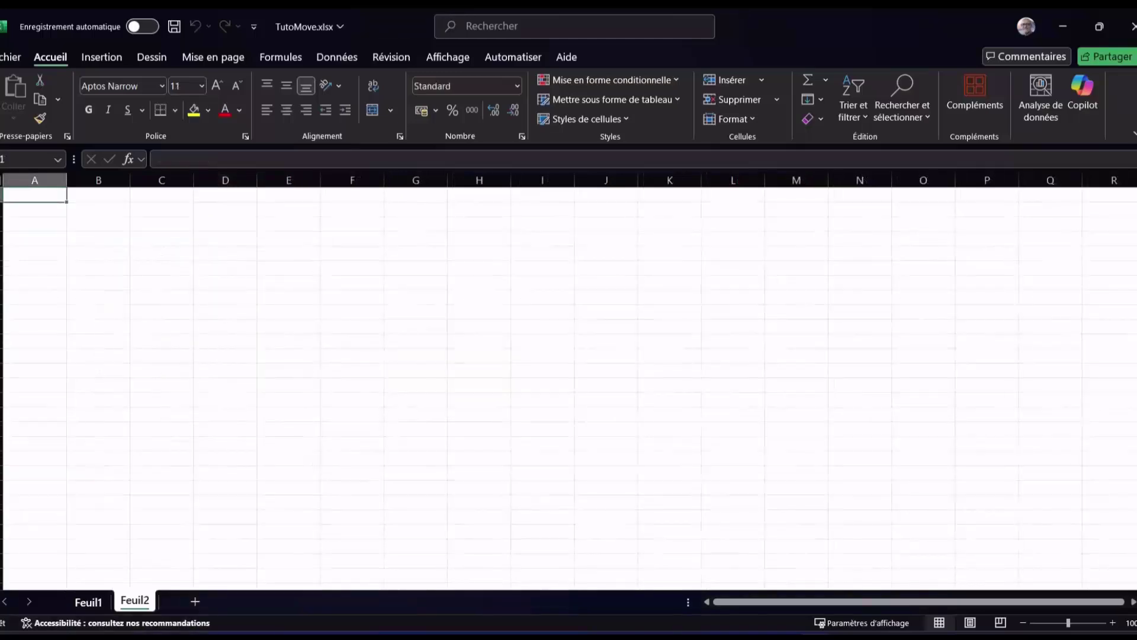
{"action": "left_click", "coordinate": [88, 600]}
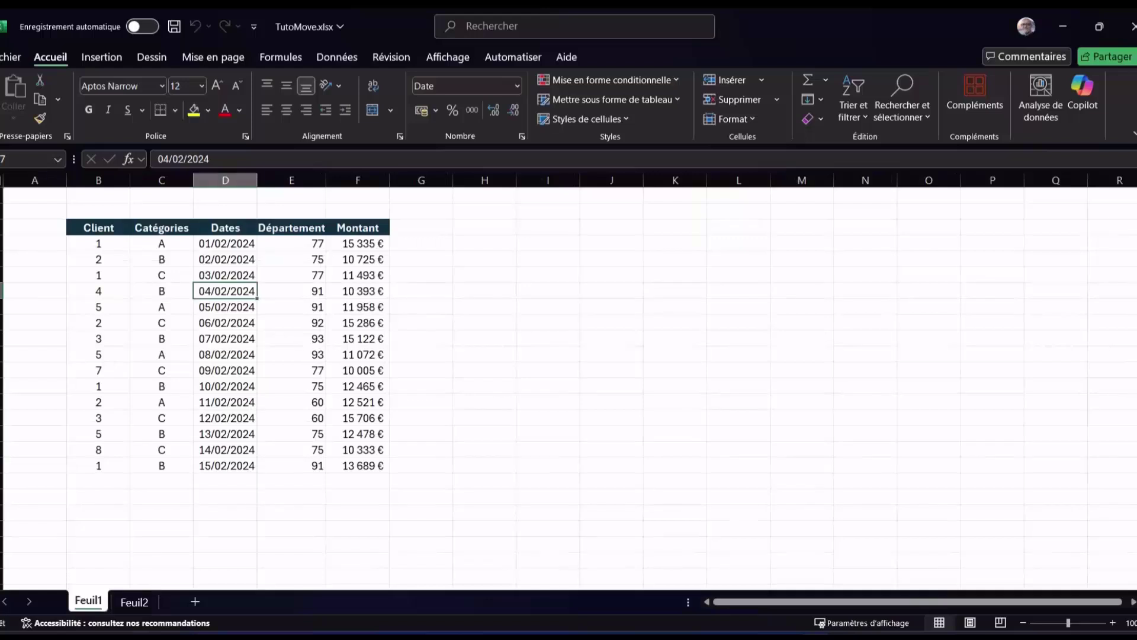
{"action": "left_click", "coordinate": [161, 275]}
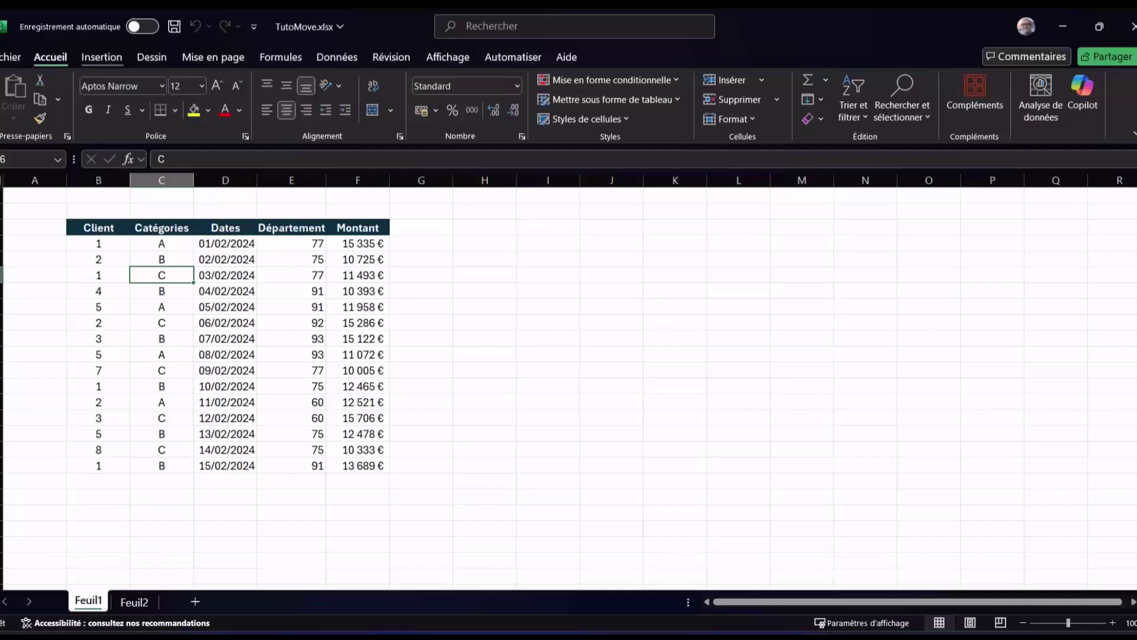
{"action": "left_click", "coordinate": [101, 57]}
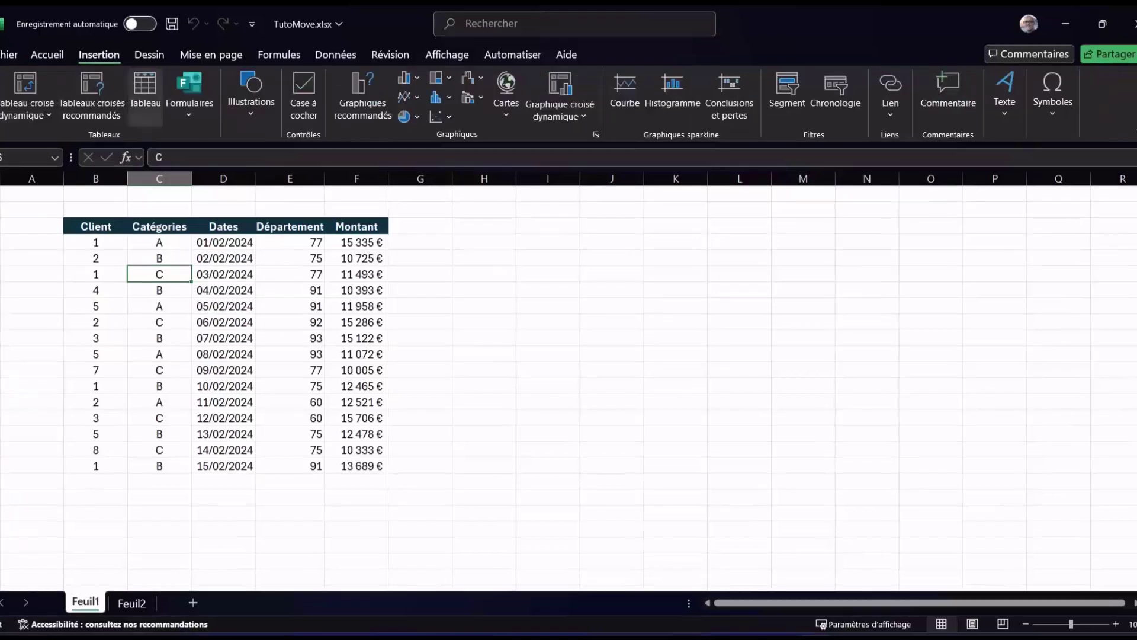
{"action": "left_click", "coordinate": [224, 354]}
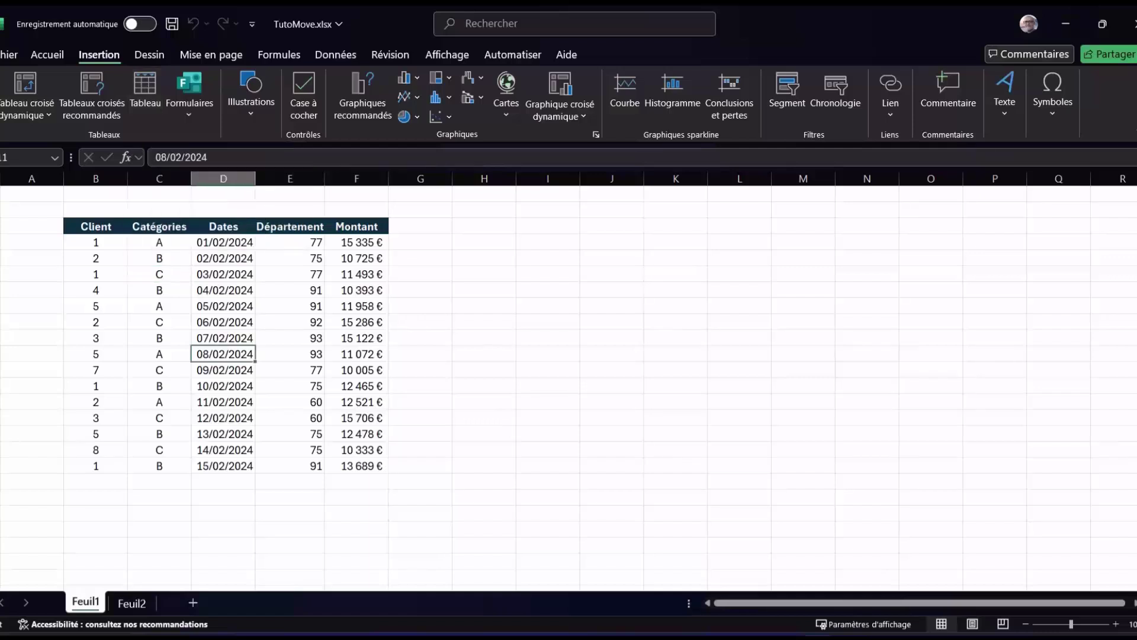
Step: Convert the Feuil1 sales data B3:F18 into table Tableau1 with headers
{"action": "key", "text": "ctrl+l"}
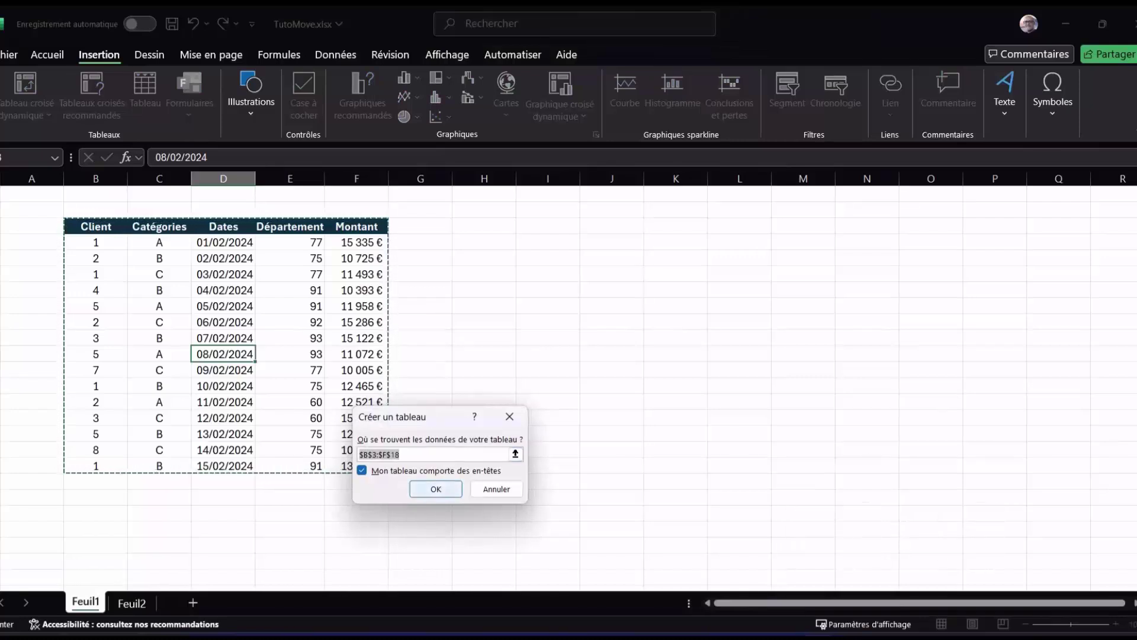
{"action": "key", "text": "Return"}
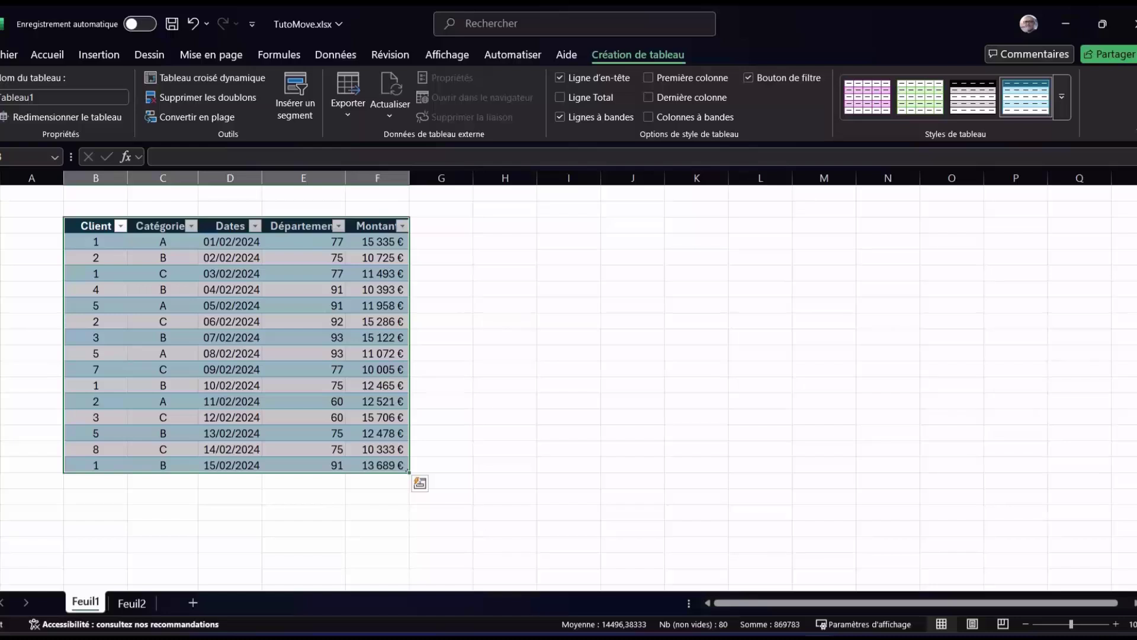
{"action": "left_click", "coordinate": [231, 321]}
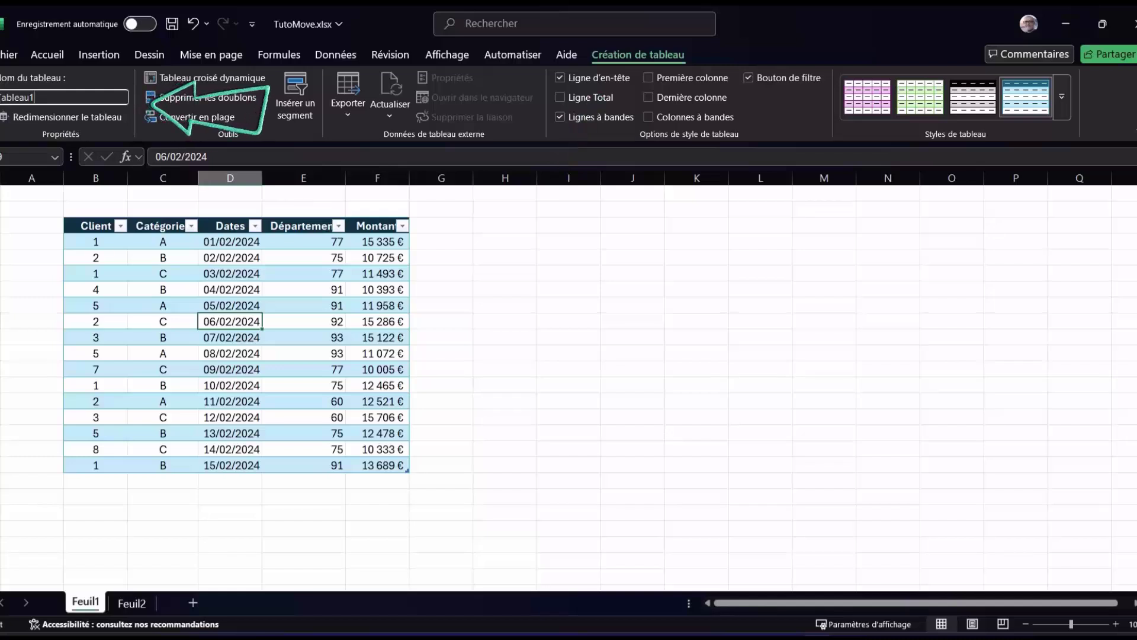
{"action": "left_click", "coordinate": [163, 321]}
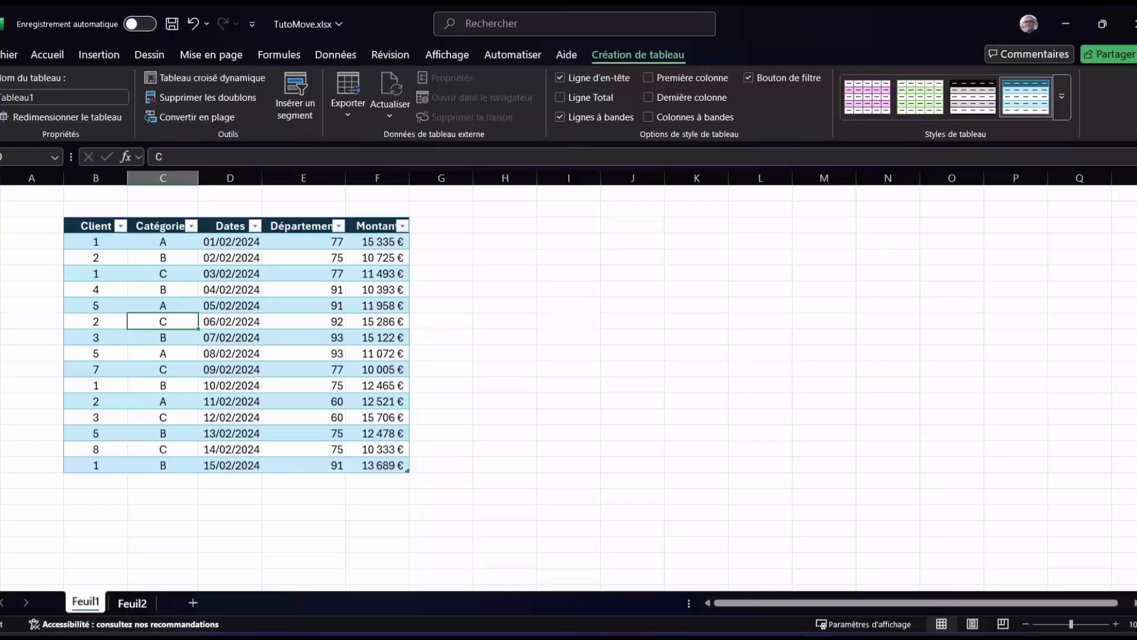
{"action": "key", "text": "ctrl+Page_Down"}
Step: Enter =Tableau1[#Tout] on Feuil2 to spill the whole table including headers
{"action": "left_click", "coordinate": [96, 237]}
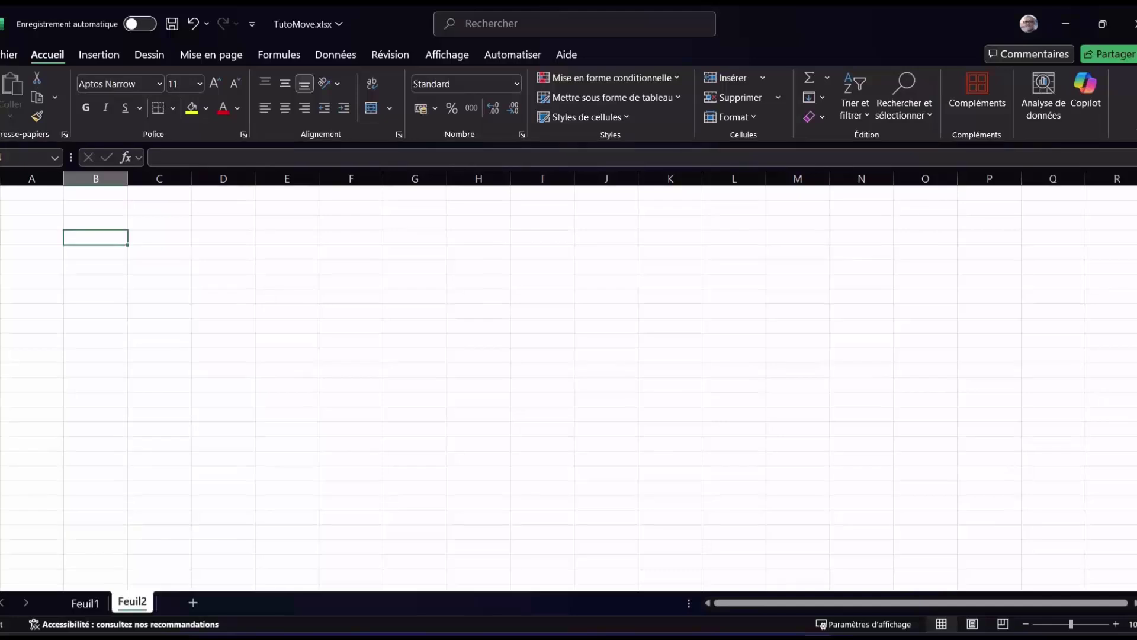
{"action": "type", "text": "=Ta"}
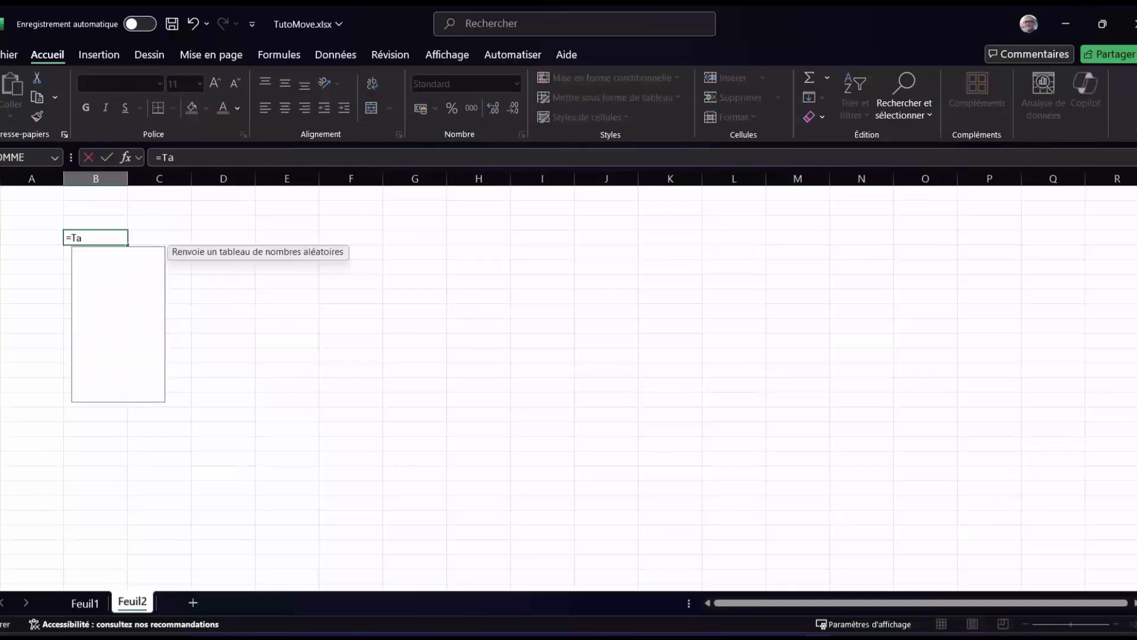
{"action": "type", "text": "bl"}
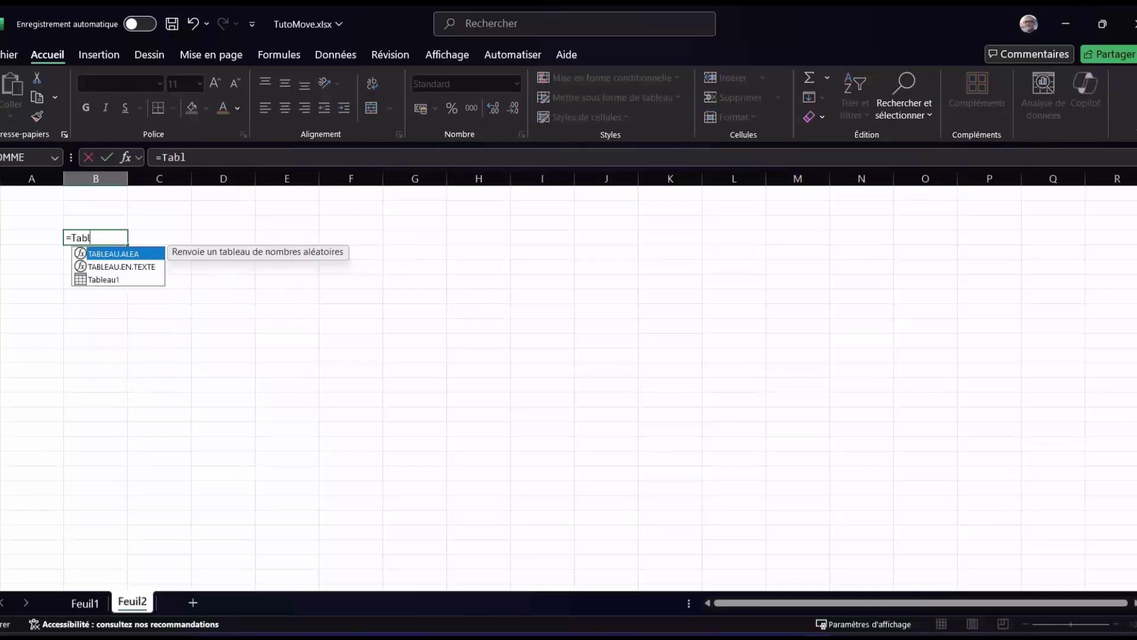
{"action": "key", "text": "Down"}
{"action": "key", "text": "Down"}
{"action": "key", "text": "Tab"}
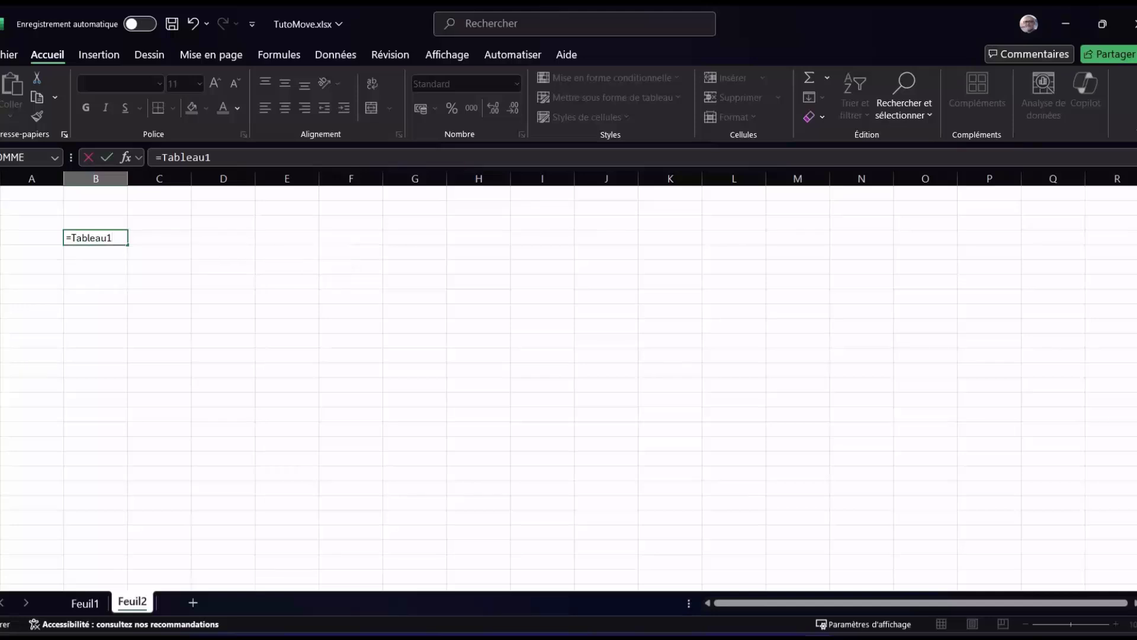
{"action": "type", "text": "["}
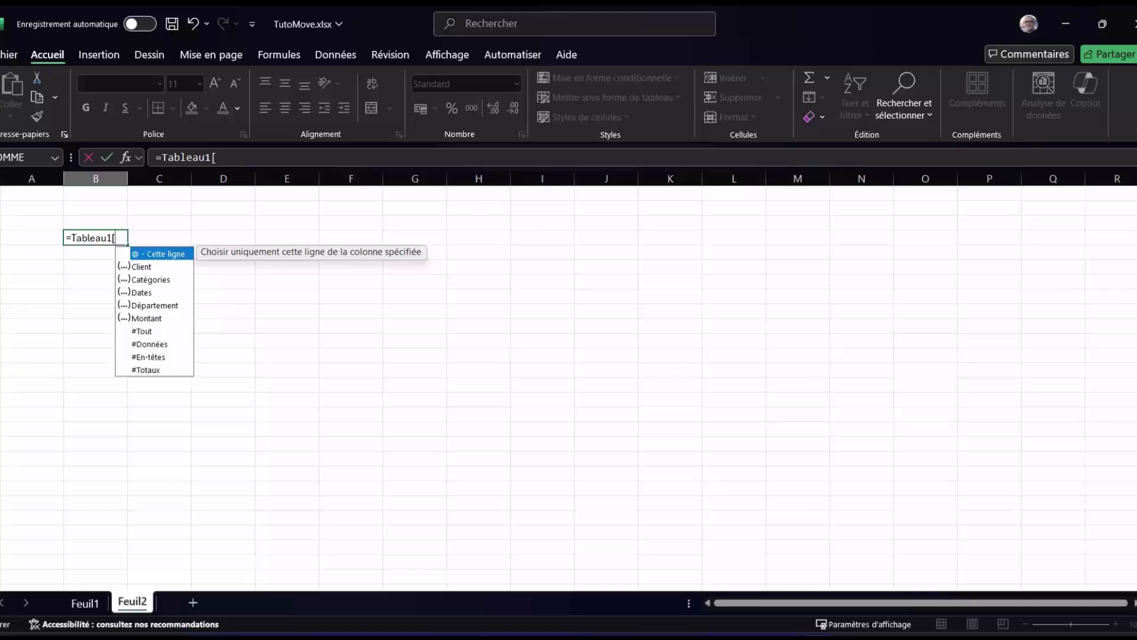
{"action": "key", "text": "Down"}
{"action": "key", "text": "Down"}
{"action": "key", "text": "Down"}
{"action": "key", "text": "Tab"}
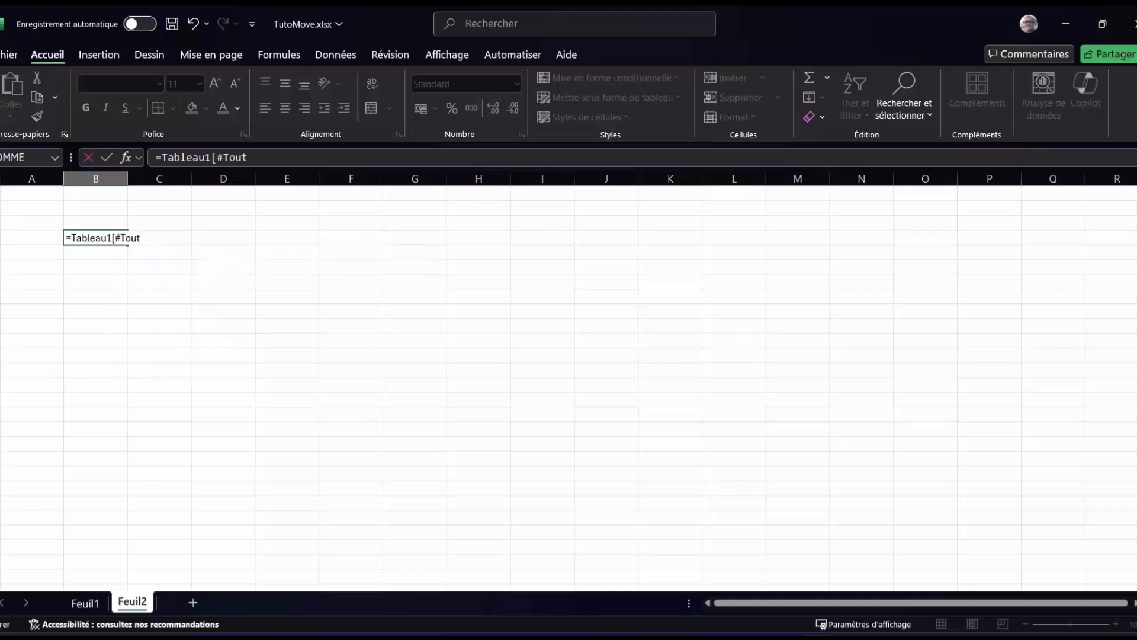
{"action": "type", "text": "]"}
{"action": "key", "text": "Return"}
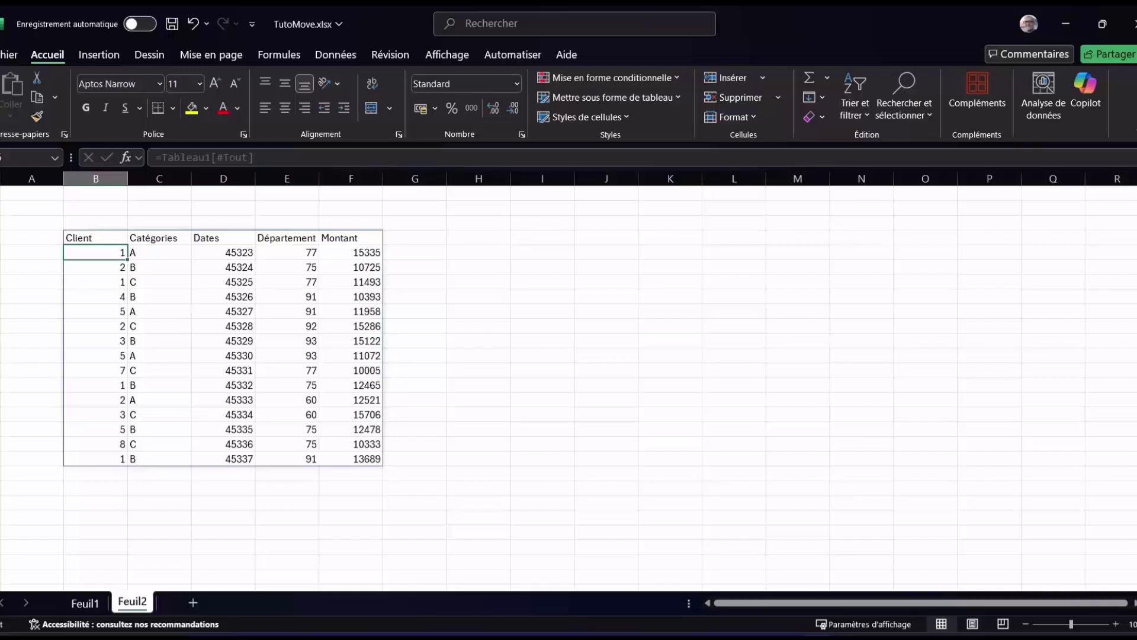
Step: Format Feuil2's column D as Date courte, then go back to Feuil1
{"action": "left_click", "coordinate": [223, 178]}
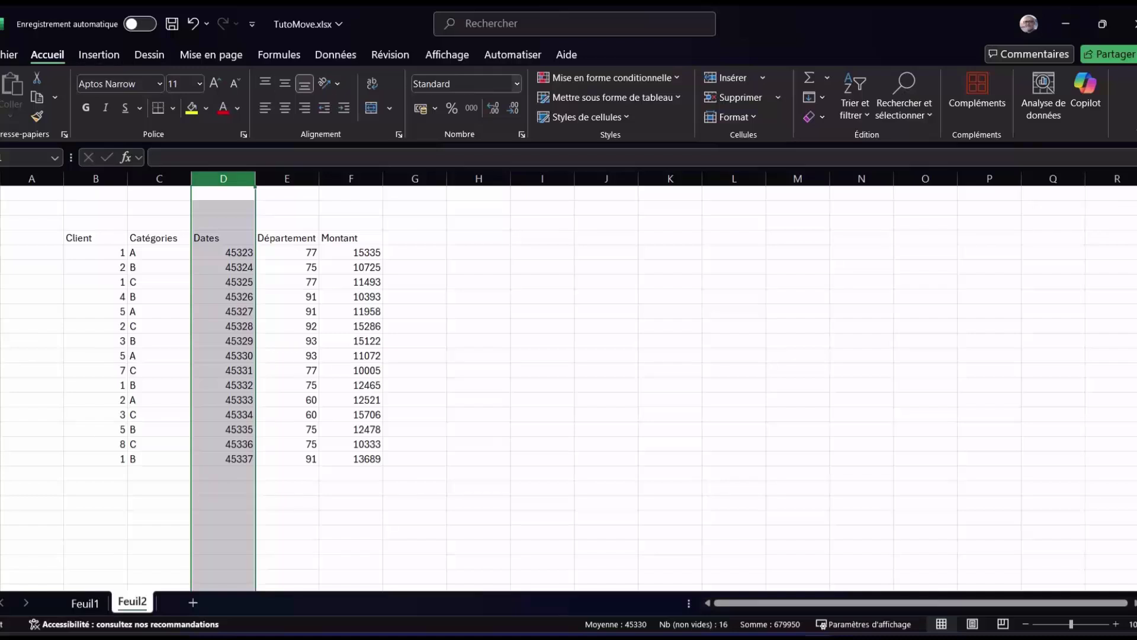
{"action": "left_click", "coordinate": [517, 84]}
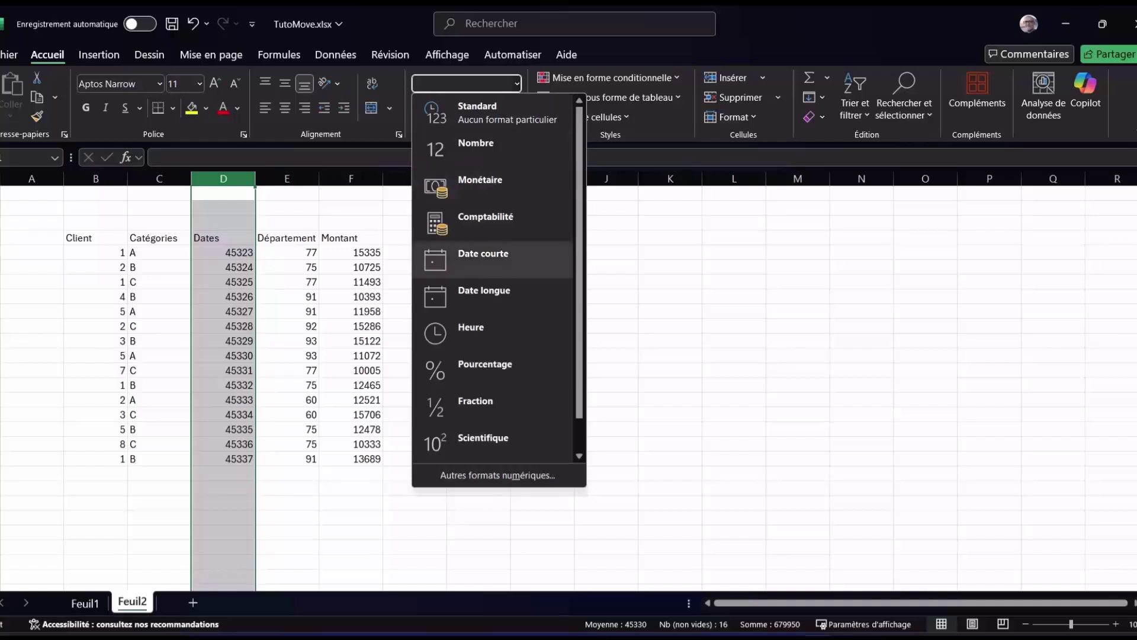
{"action": "left_click", "coordinate": [483, 257]}
{"action": "left_click", "coordinate": [223, 429]}
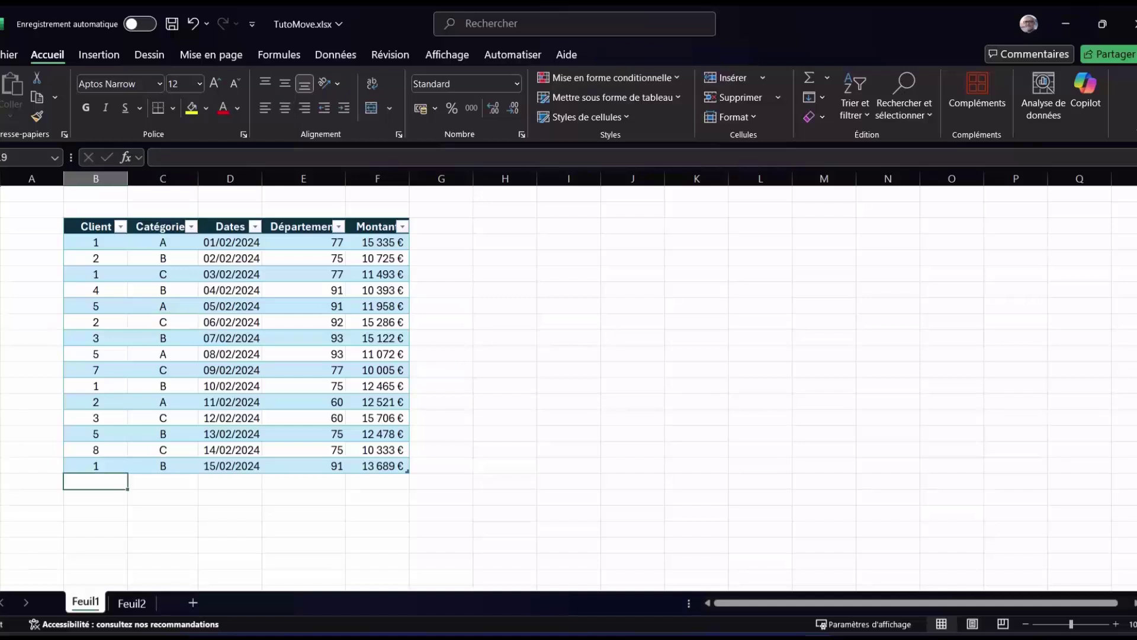
Step: Add a Tableau1 row: client 8, category B, 16/02/2024, département 75, 10 000 €
{"action": "type", "text": "8"}
{"action": "key", "text": "Tab"}
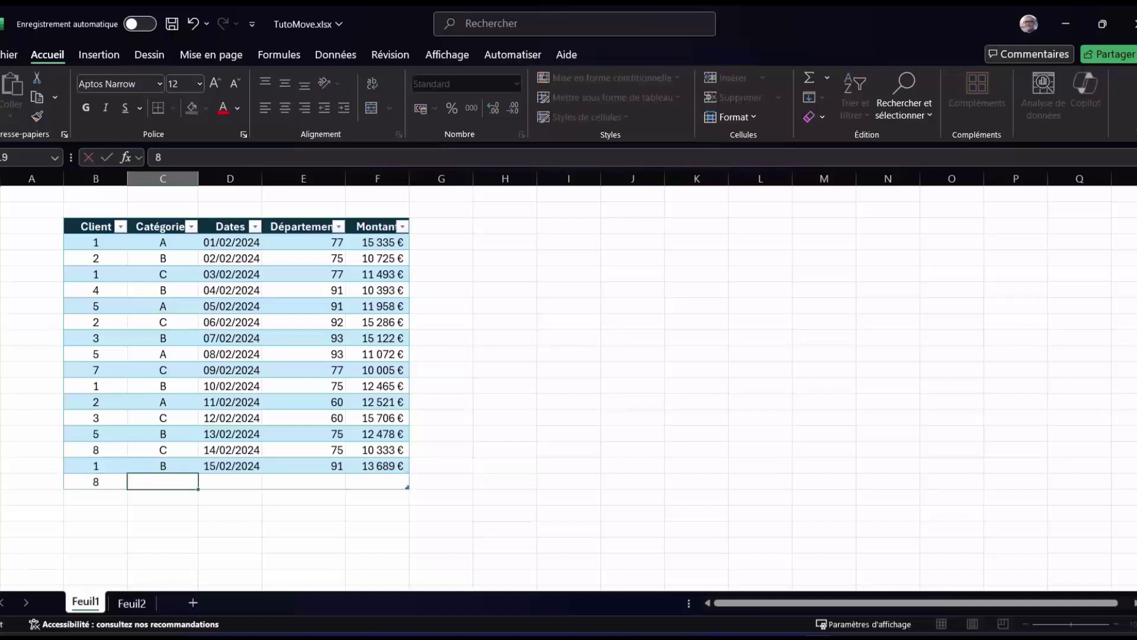
{"action": "type", "text": "B"}
{"action": "key", "text": "Tab"}
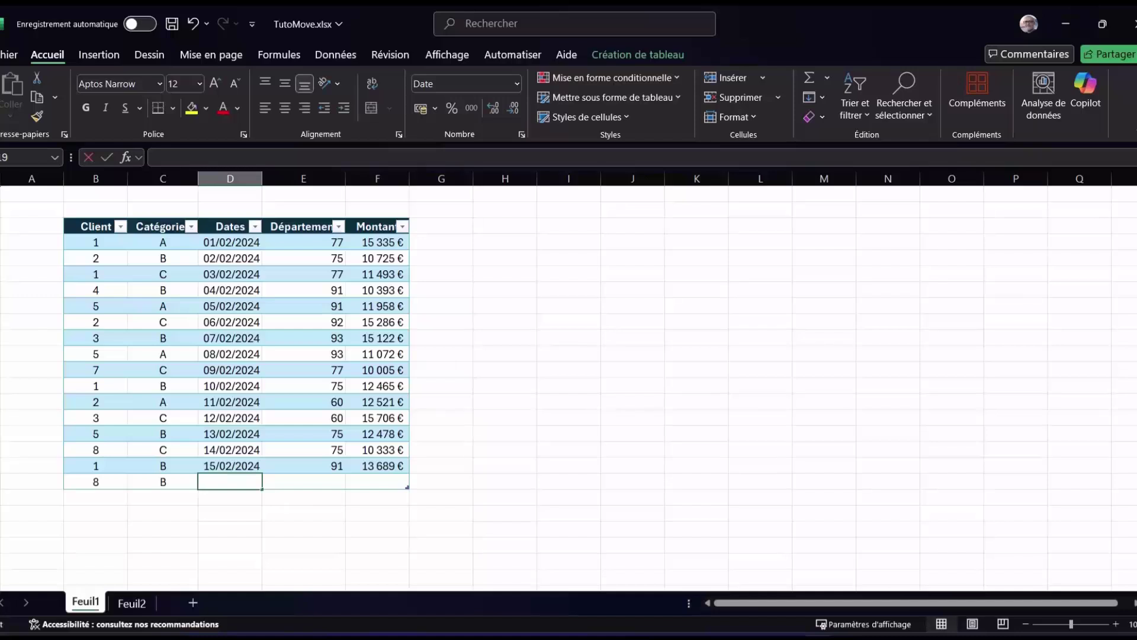
{"action": "type", "text": "16/02/2024"}
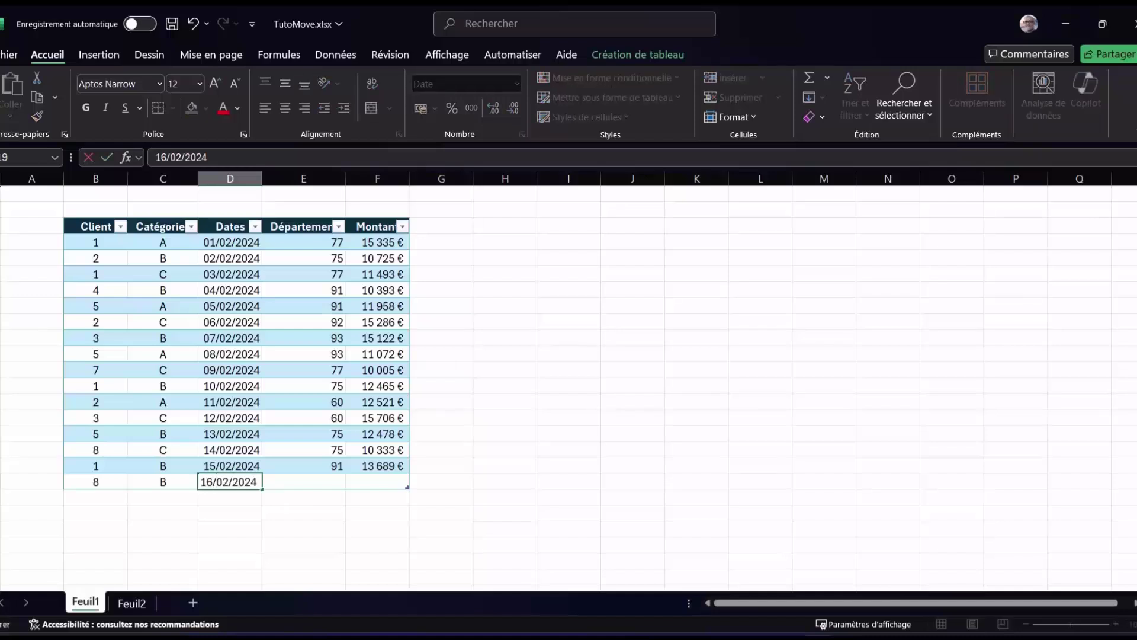
{"action": "key", "text": "Tab"}
{"action": "type", "text": "75"}
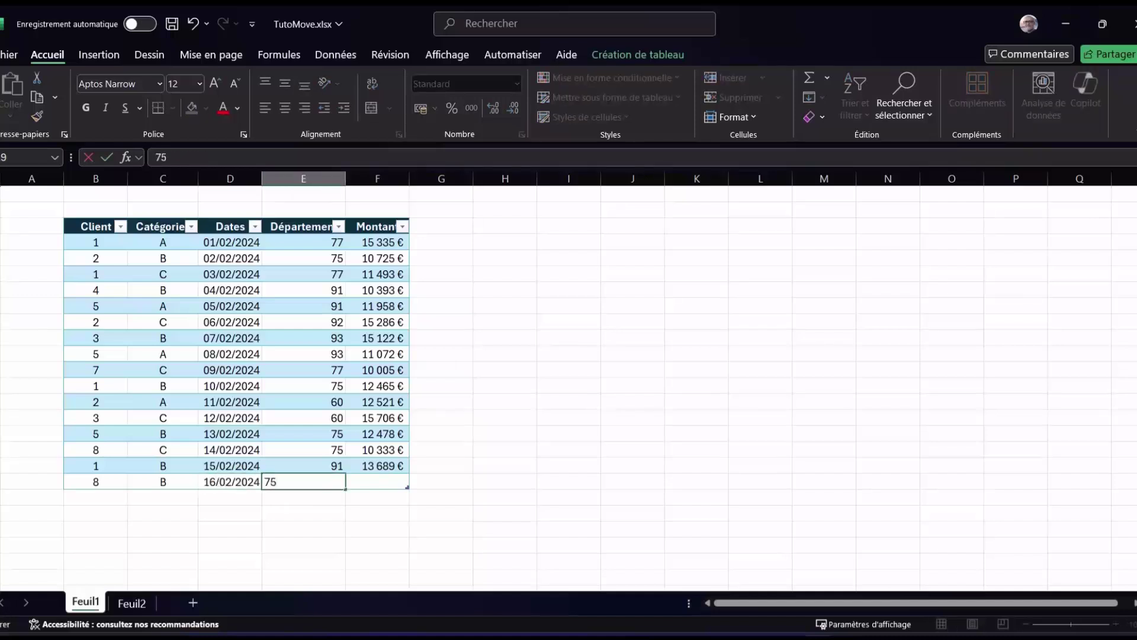
{"action": "key", "text": "Tab"}
{"action": "type", "text": "10 000"}
{"action": "key", "text": "Return"}
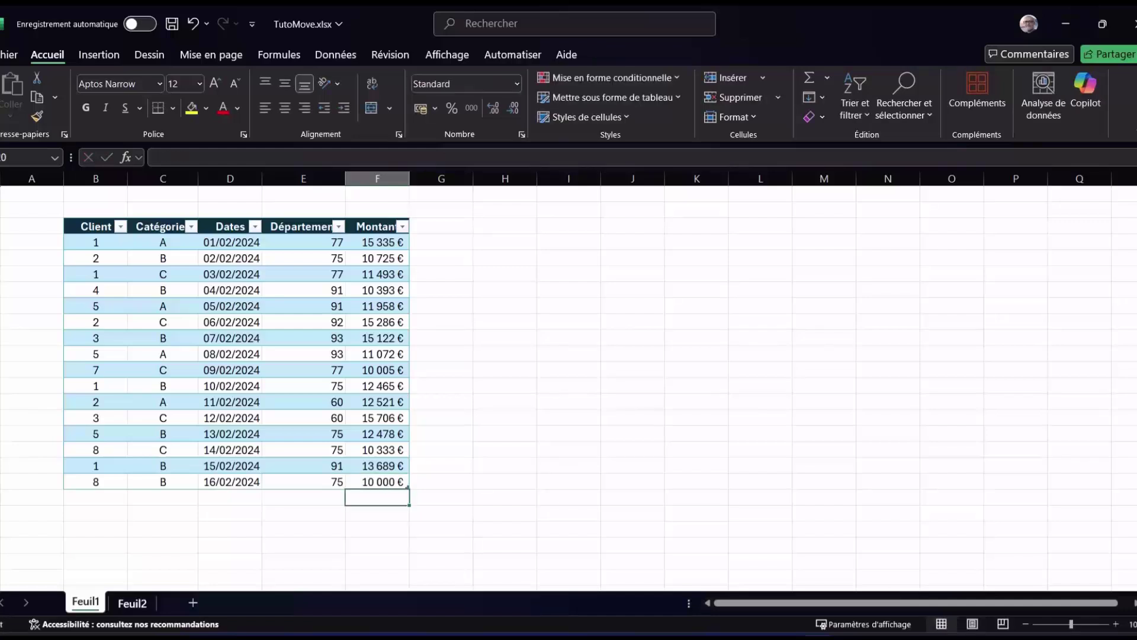
Step: Check the new row on Feuil2's spilled copy and re-enter =Tableau1[#Tout]
{"action": "left_click", "coordinate": [131, 603]}
{"action": "left_click", "coordinate": [94, 473]}
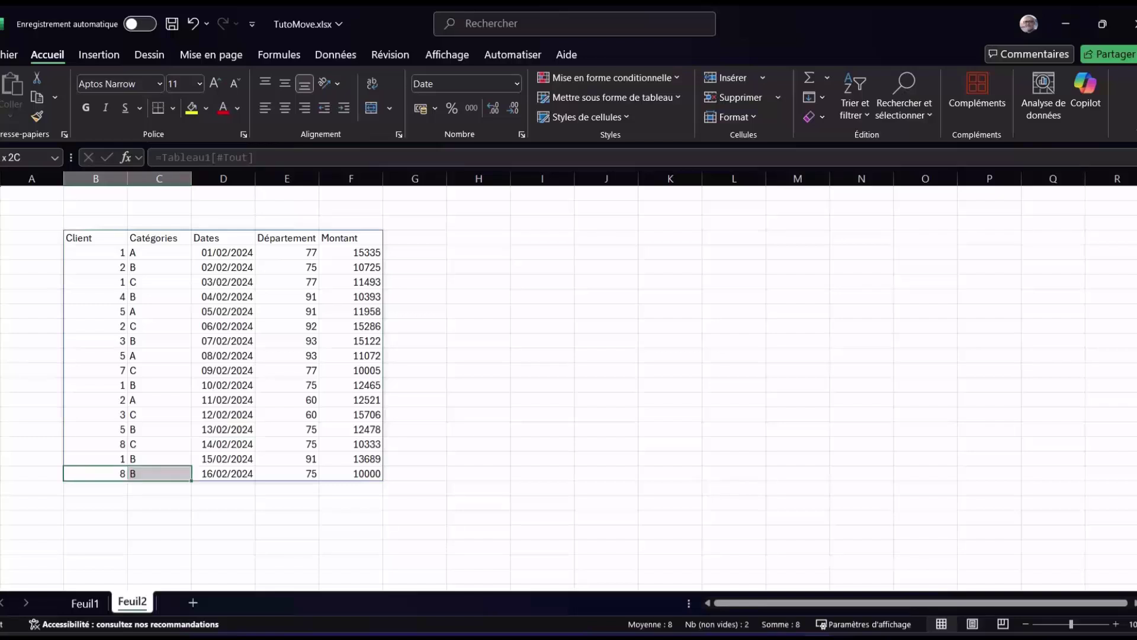
{"action": "left_click_drag", "start_coordinate": [127, 480], "coordinate": [255, 477]}
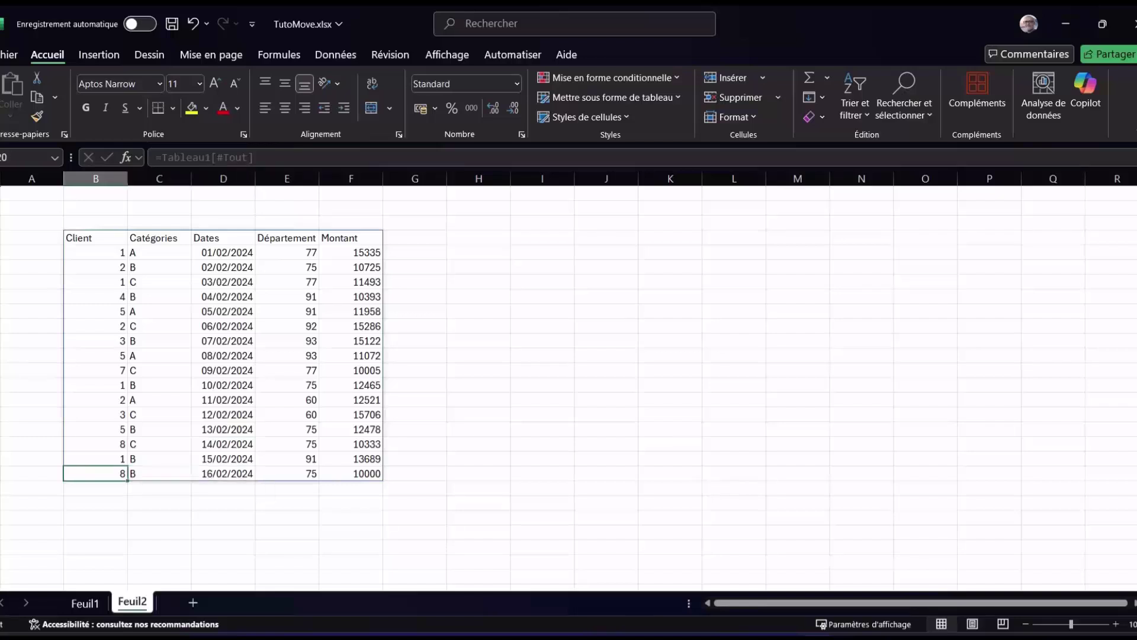
{"action": "left_click", "coordinate": [223, 340]}
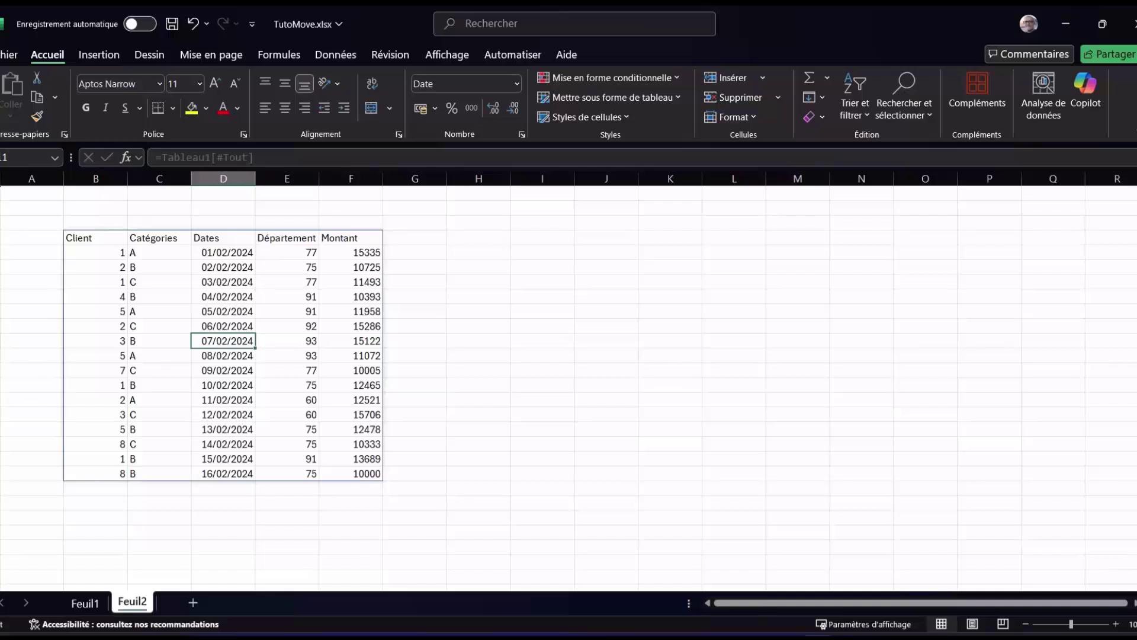
{"action": "left_click", "coordinate": [96, 237]}
{"action": "type", "text": "=Tableau1[#Tout]"}
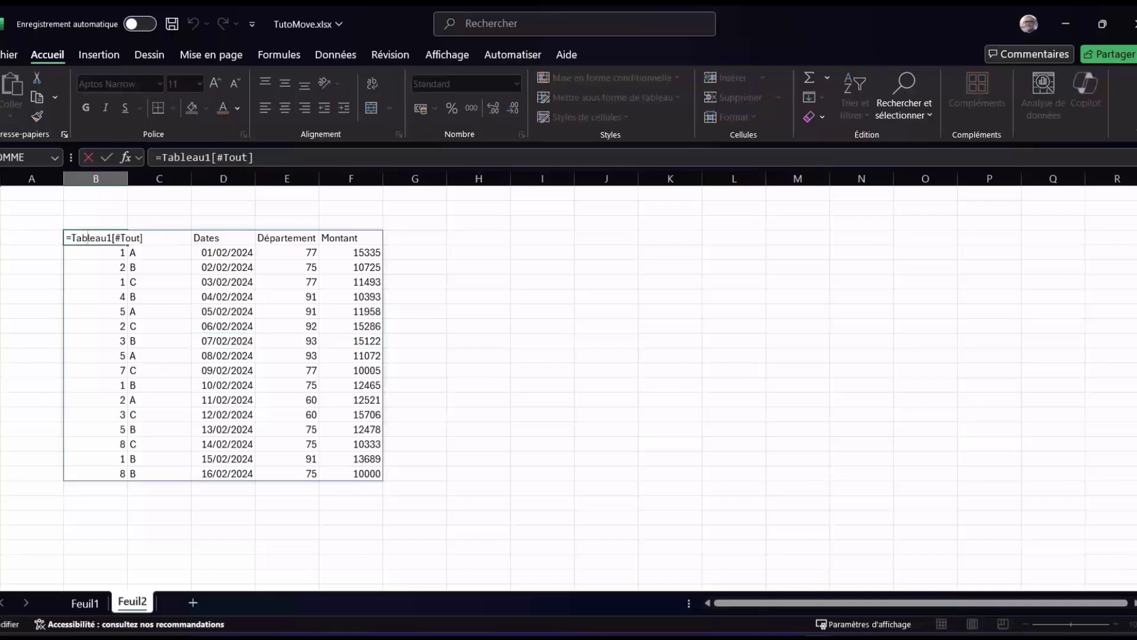
Step: Change Feuil2's formula from =Tableau1[#Tout] to =Tableau1[Client] so only Client values spill
{"action": "left_click", "coordinate": [251, 157]}
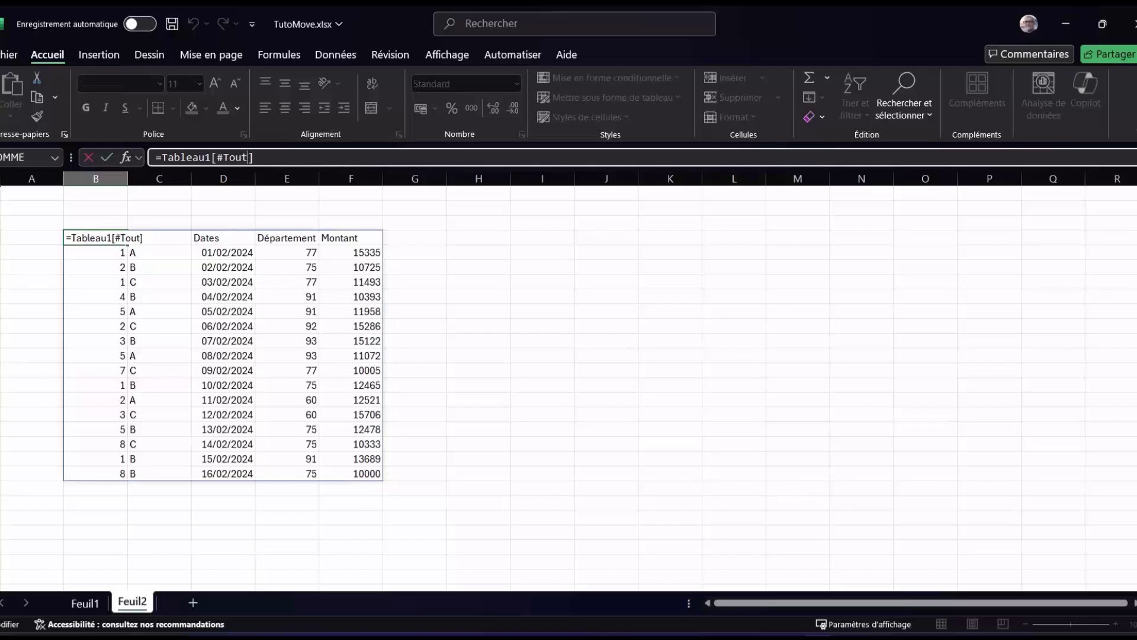
{"action": "key", "text": "BackSpace"}
{"action": "key", "text": "BackSpace"}
{"action": "key", "text": "BackSpace"}
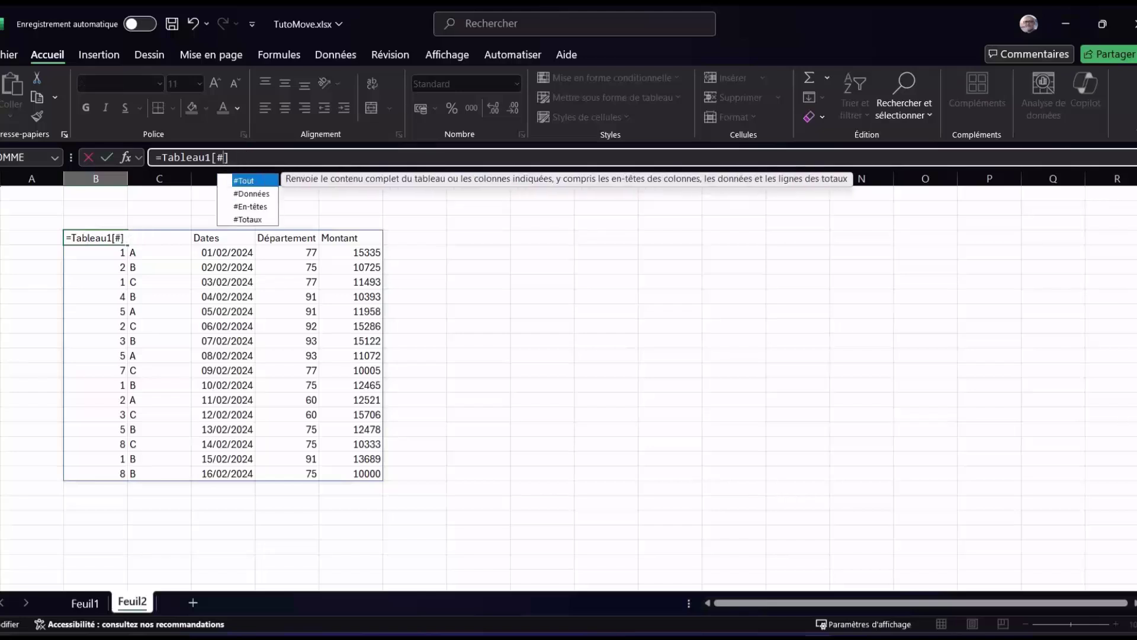
{"action": "key", "text": "BackSpace"}
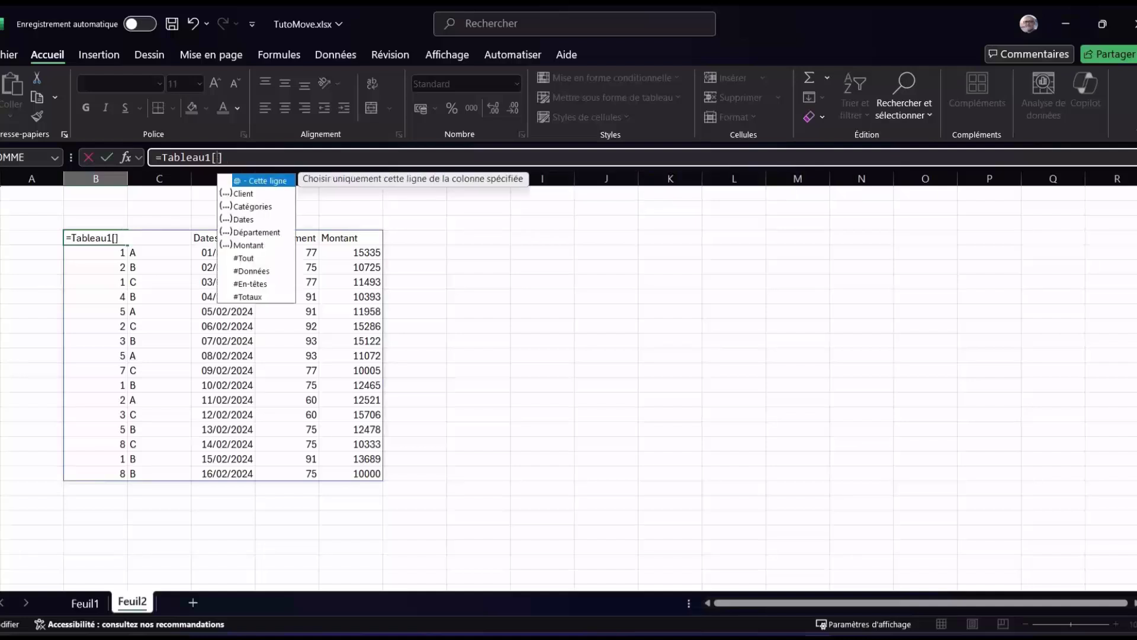
{"action": "key", "text": "Down"}
{"action": "key", "text": "Tab"}
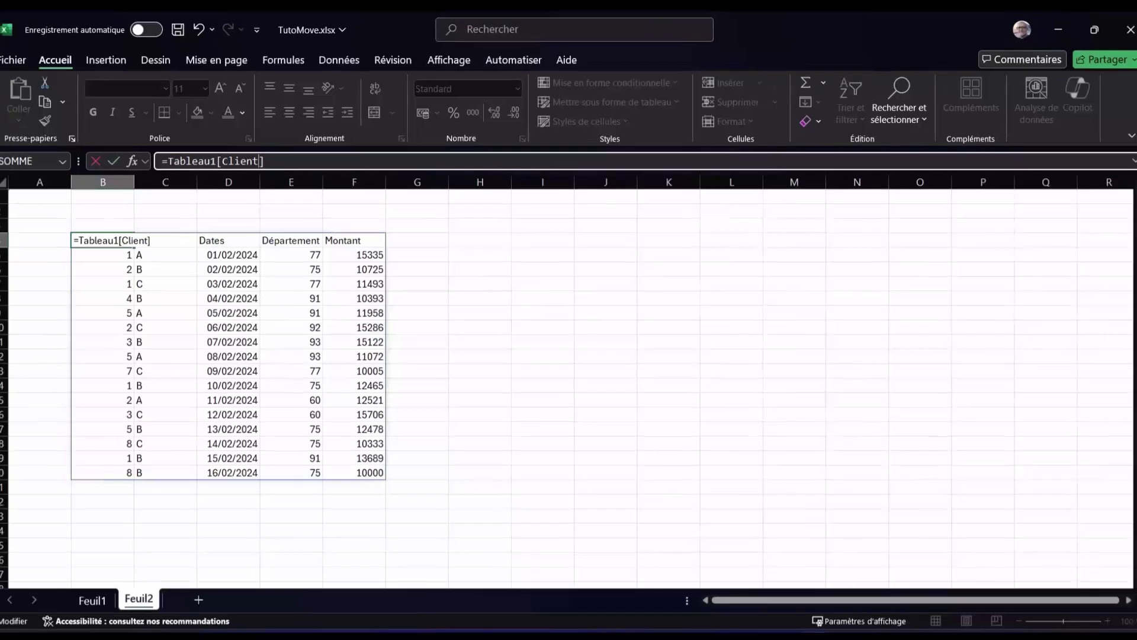
{"action": "key", "text": "Return"}
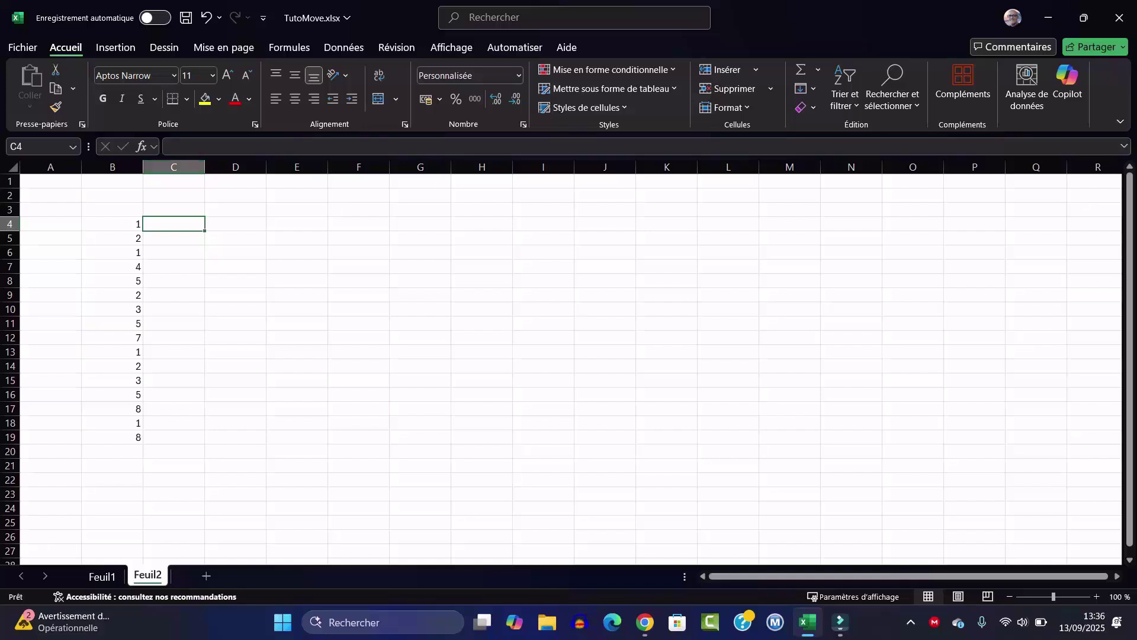
Step: Copy the Client formula into C4 and change it to =Tableau1[Montant]
{"action": "left_click", "coordinate": [112, 224]}
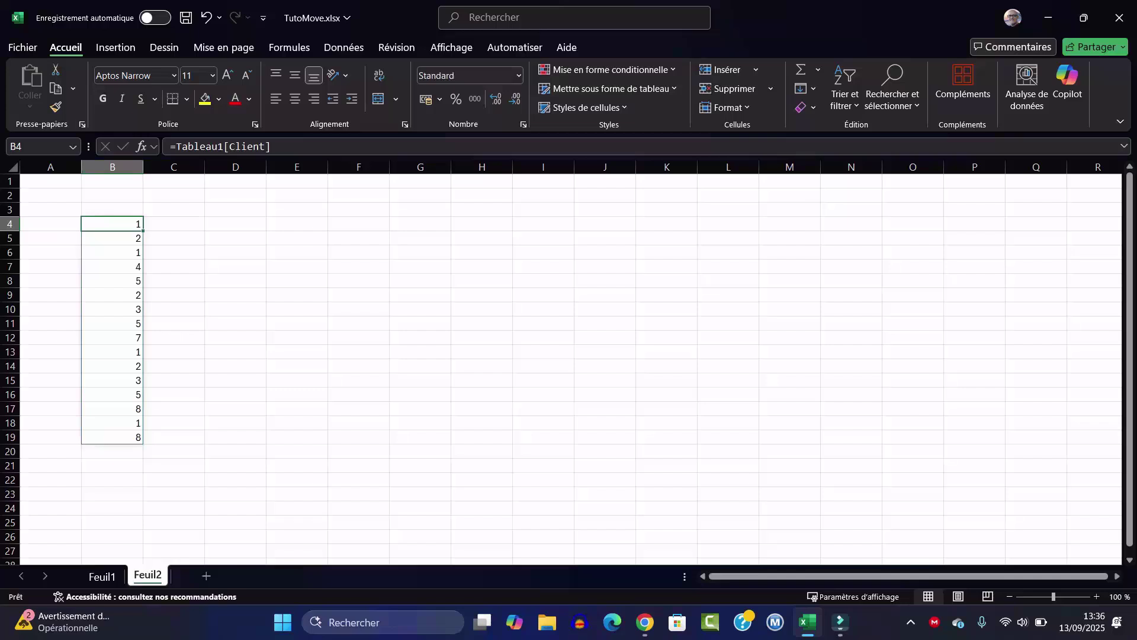
{"action": "key", "text": "ctrl+c"}
{"action": "left_click", "coordinate": [174, 224]}
{"action": "key", "text": "ctrl+v"}
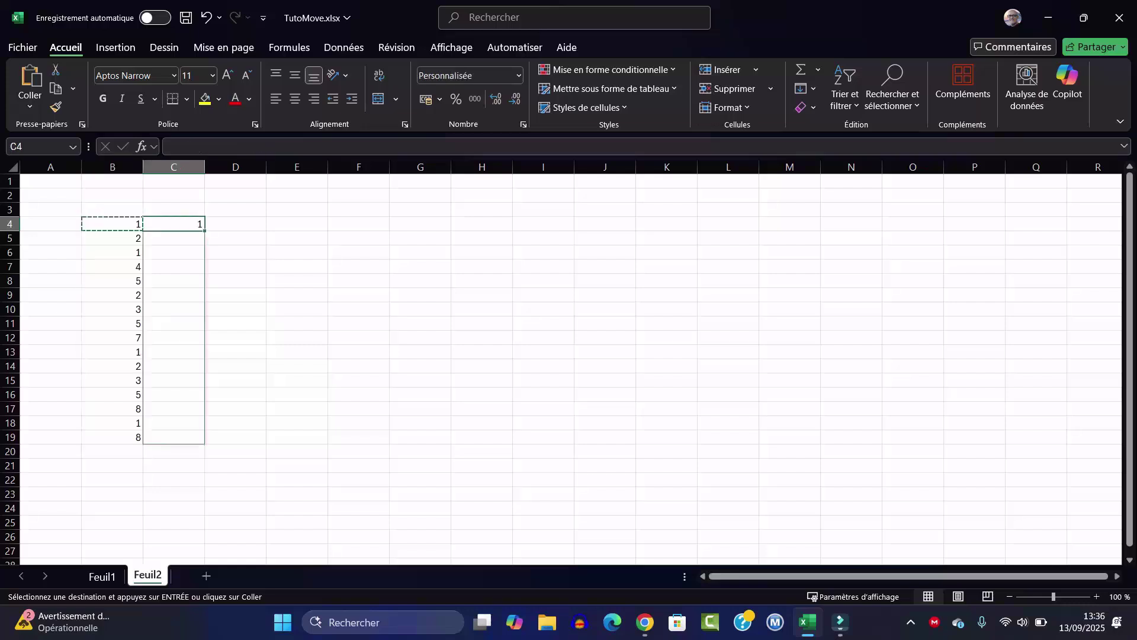
{"action": "double_click", "coordinate": [179, 223]}
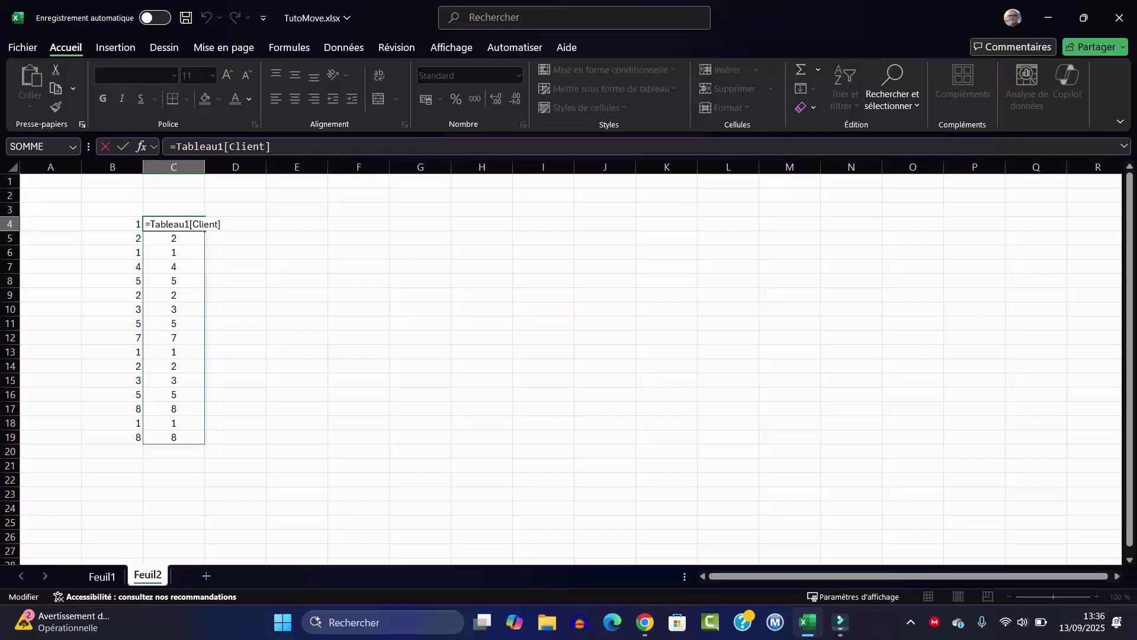
{"action": "key", "text": "BackSpace"}
{"action": "key", "text": "BackSpace"}
{"action": "key", "text": "BackSpace"}
{"action": "key", "text": "BackSpace"}
{"action": "key", "text": "BackSpace"}
{"action": "key", "text": "BackSpace"}
{"action": "key", "text": "BackSpace"}
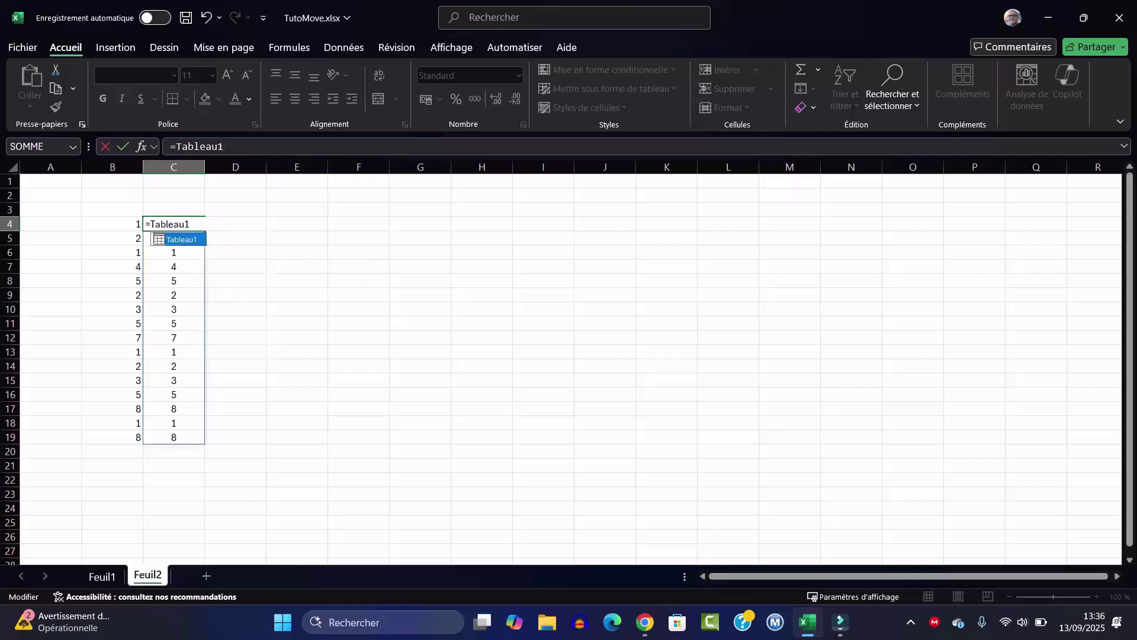
{"action": "type", "text": "["}
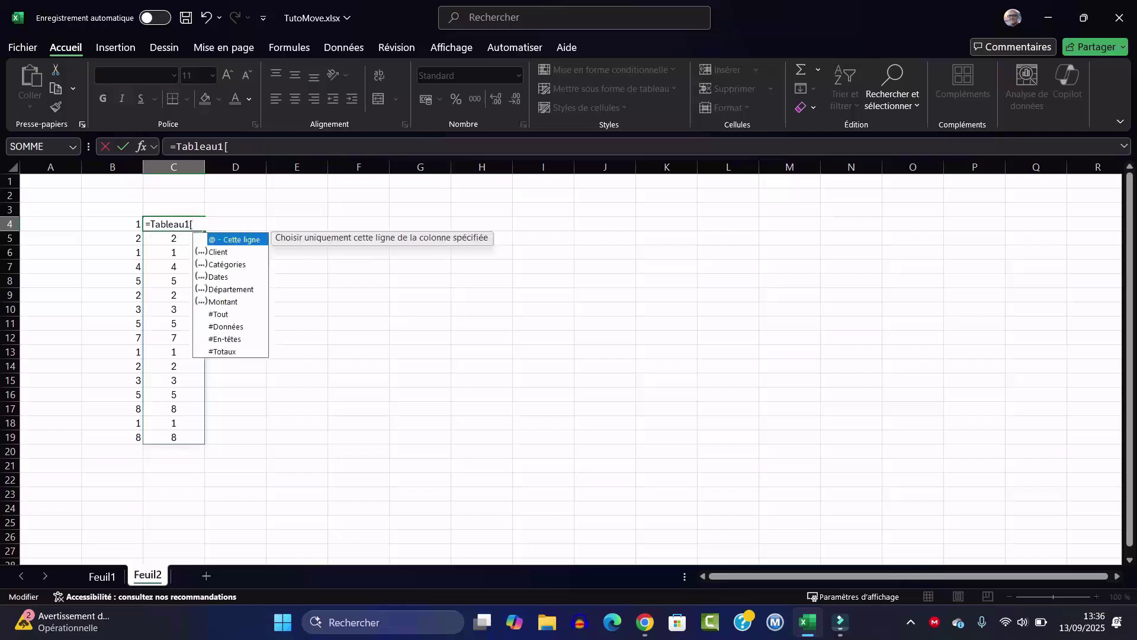
{"action": "key", "text": "Down"}
{"action": "key", "text": "Down"}
{"action": "key", "text": "Down"}
{"action": "key", "text": "Tab"}
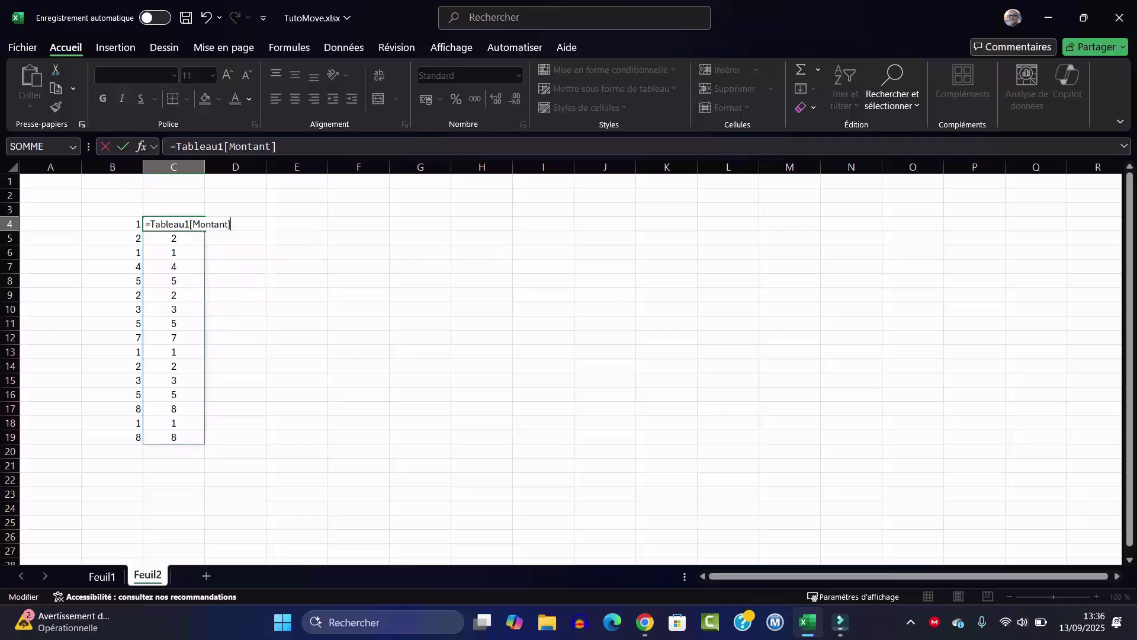
{"action": "key", "text": "Return"}
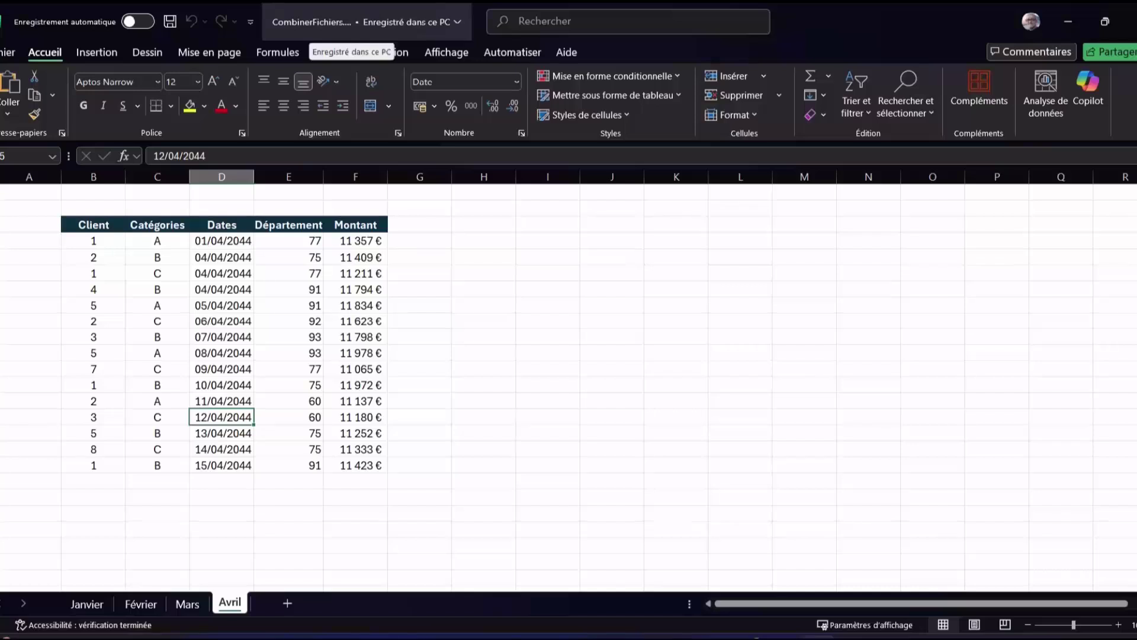
Step: Browse the Janvier to Avril monthly sheets, then create the new blank workbook Classeur1
{"action": "left_click", "coordinate": [86, 604]}
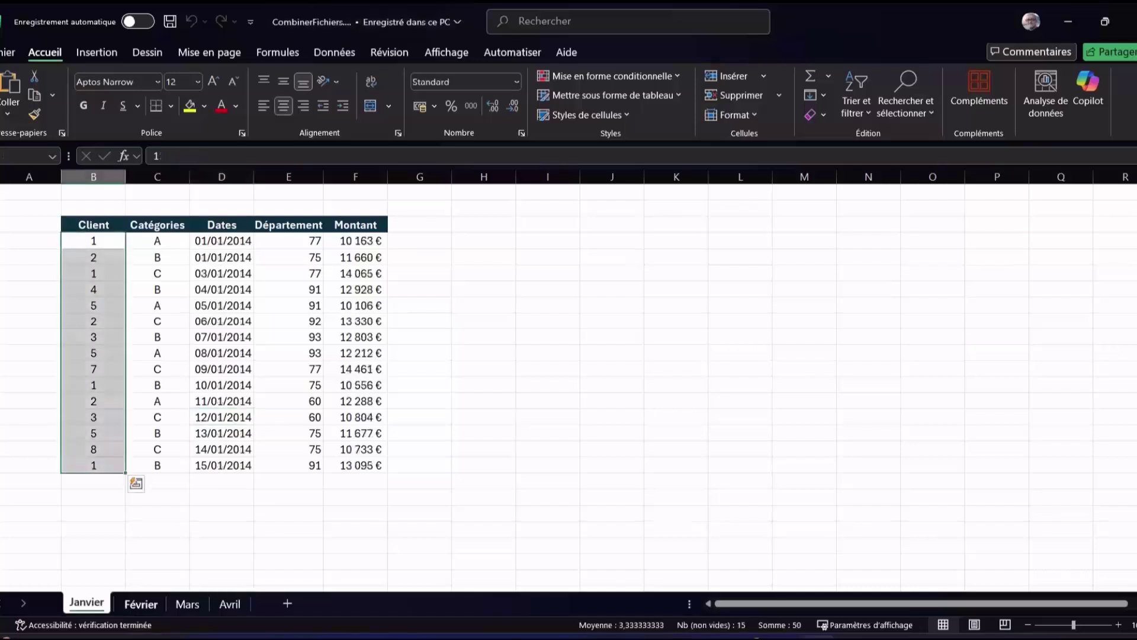
{"action": "key", "text": "ctrl+Page_Down"}
{"action": "key", "text": "ctrl+Page_Down"}
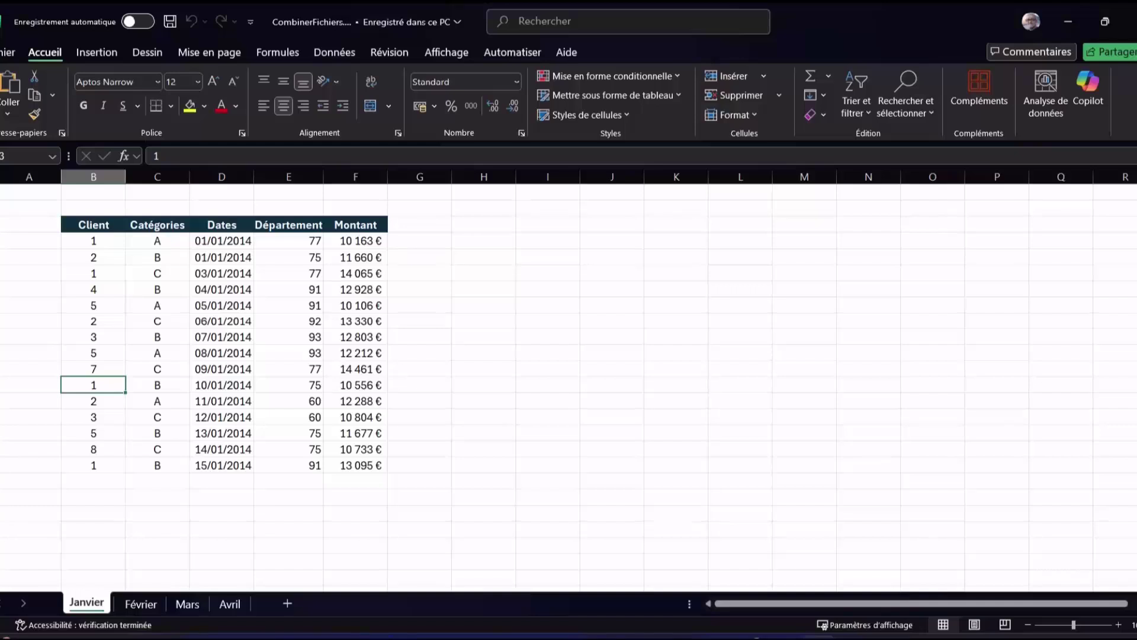
{"action": "key", "text": "ctrl+n"}
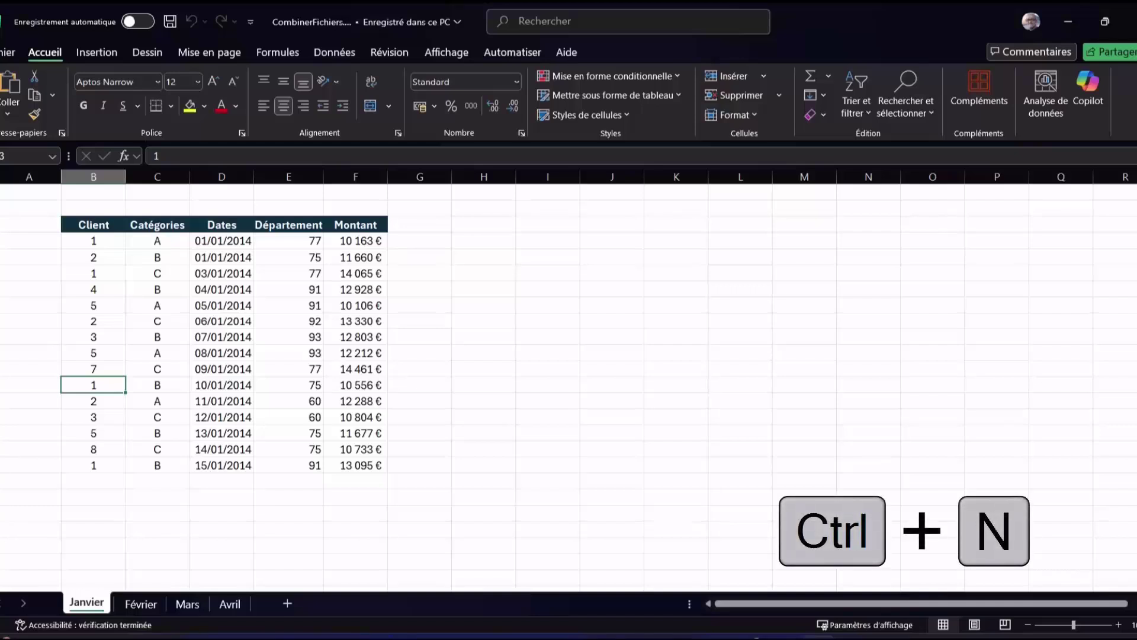
{"action": "left_click", "coordinate": [157, 266]}
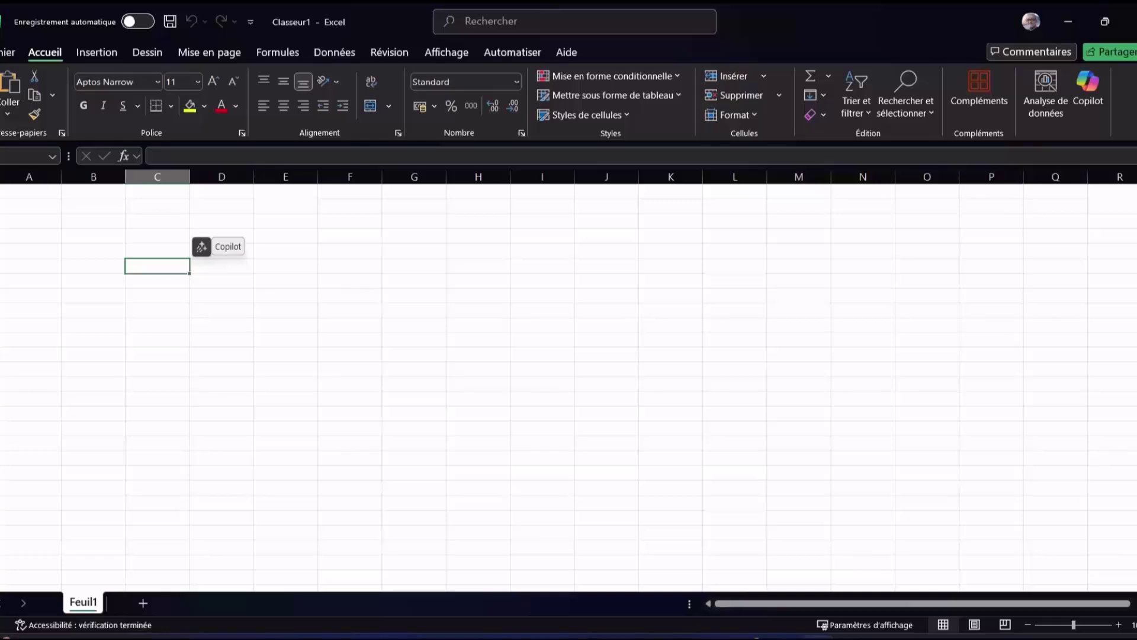
Step: Hide the Copilot prompt and open Données > Obtenir des données to pick an import source
{"action": "left_click", "coordinate": [201, 246]}
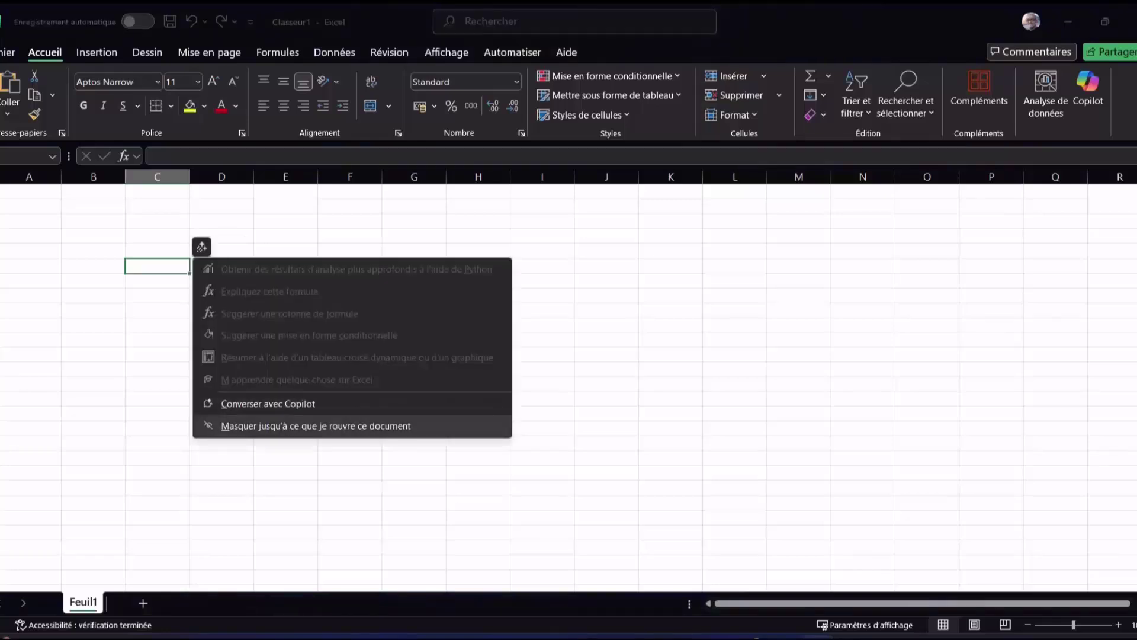
{"action": "key", "text": "Return"}
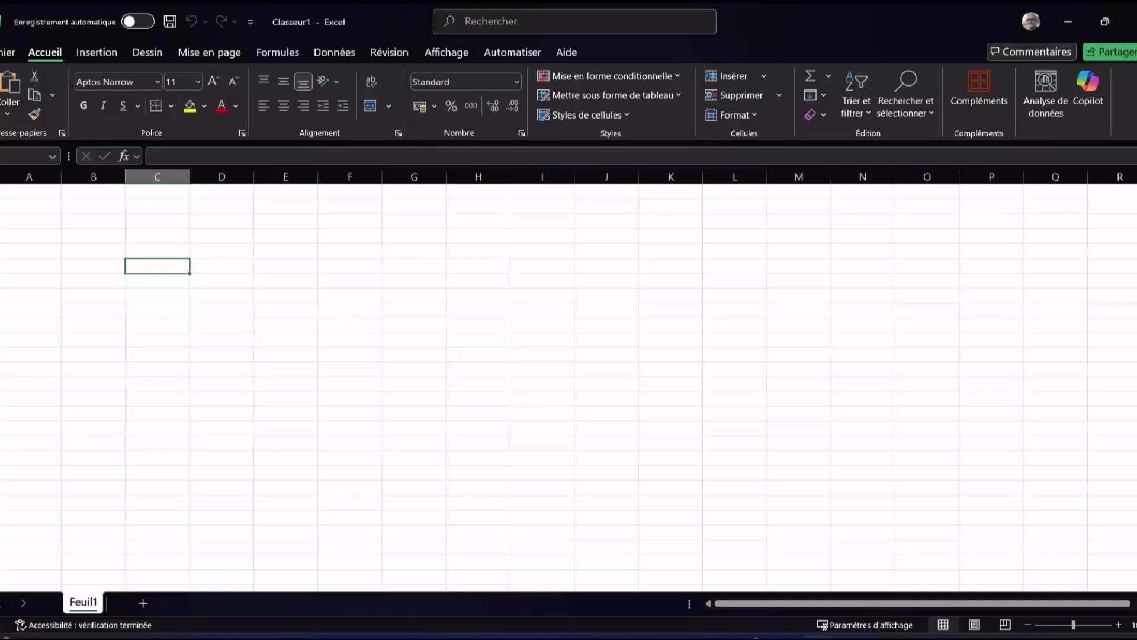
{"action": "left_click", "coordinate": [334, 52]}
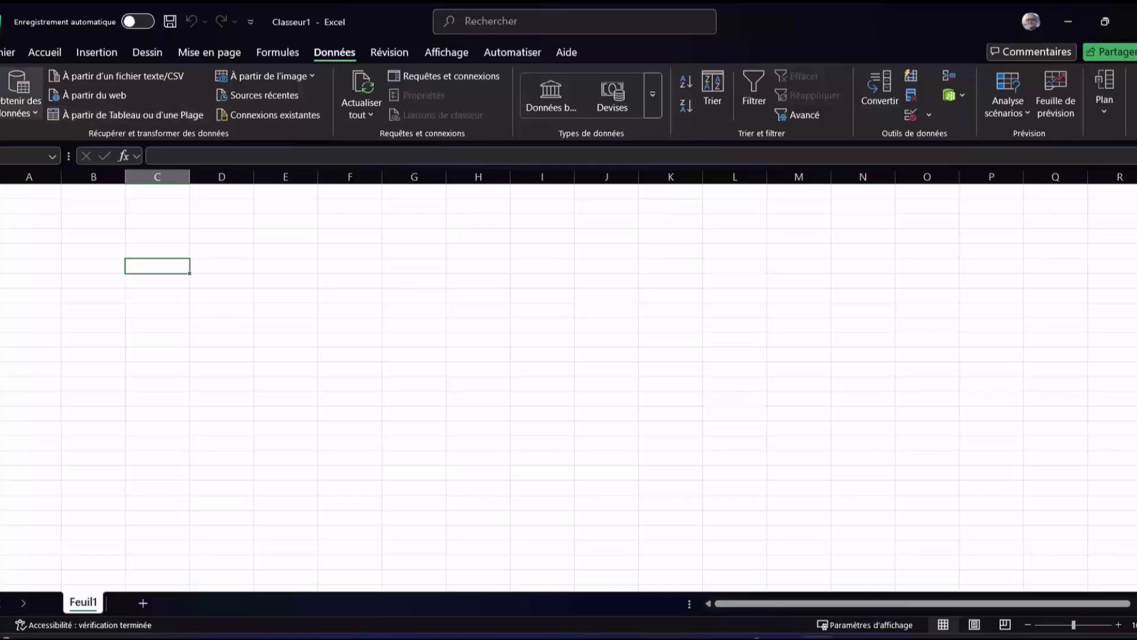
{"action": "left_click", "coordinate": [21, 101]}
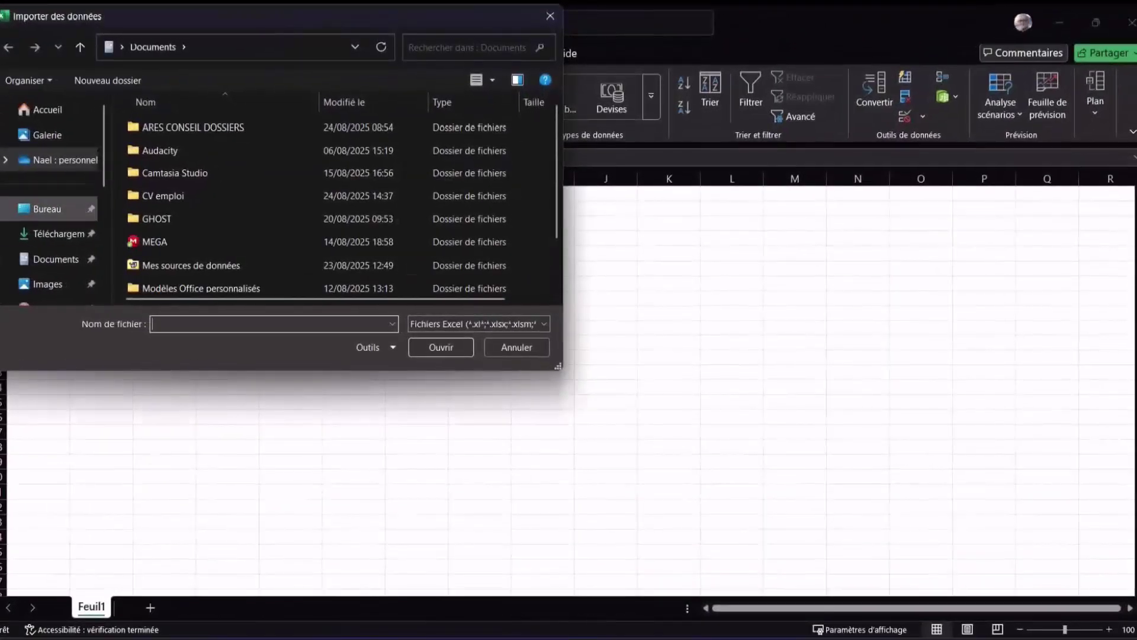
Step: Import the Janvier sheet of Bureau's CombinerFichiers.xlsx into the Power Query Editor
{"action": "left_click", "coordinate": [48, 209]}
{"action": "left_click", "coordinate": [425, 149]}
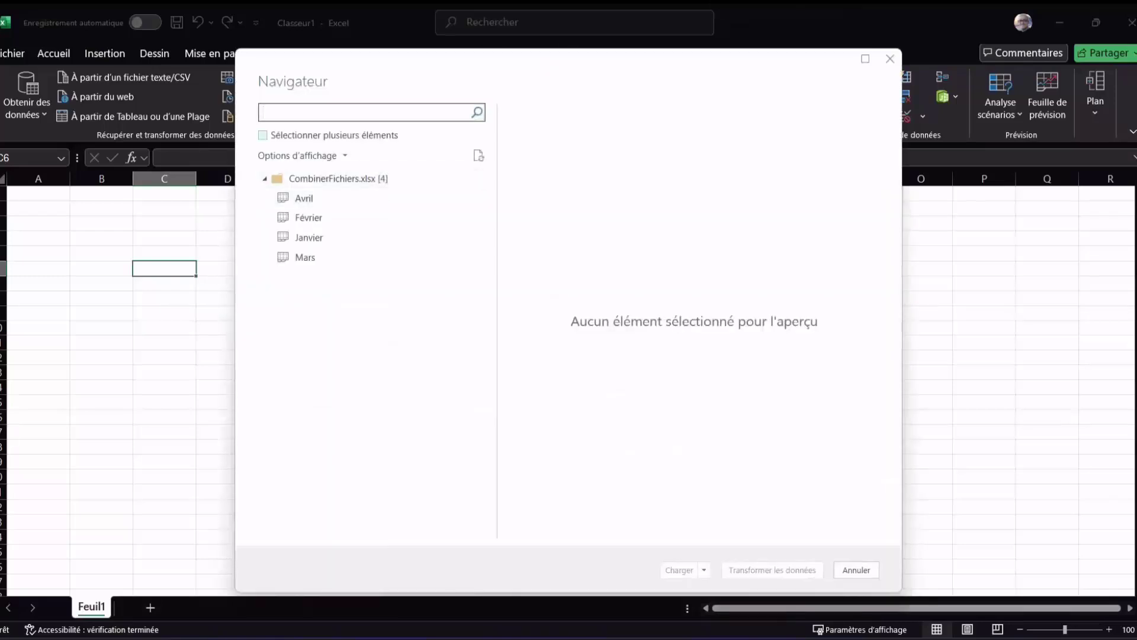
{"action": "left_click", "coordinate": [263, 135]}
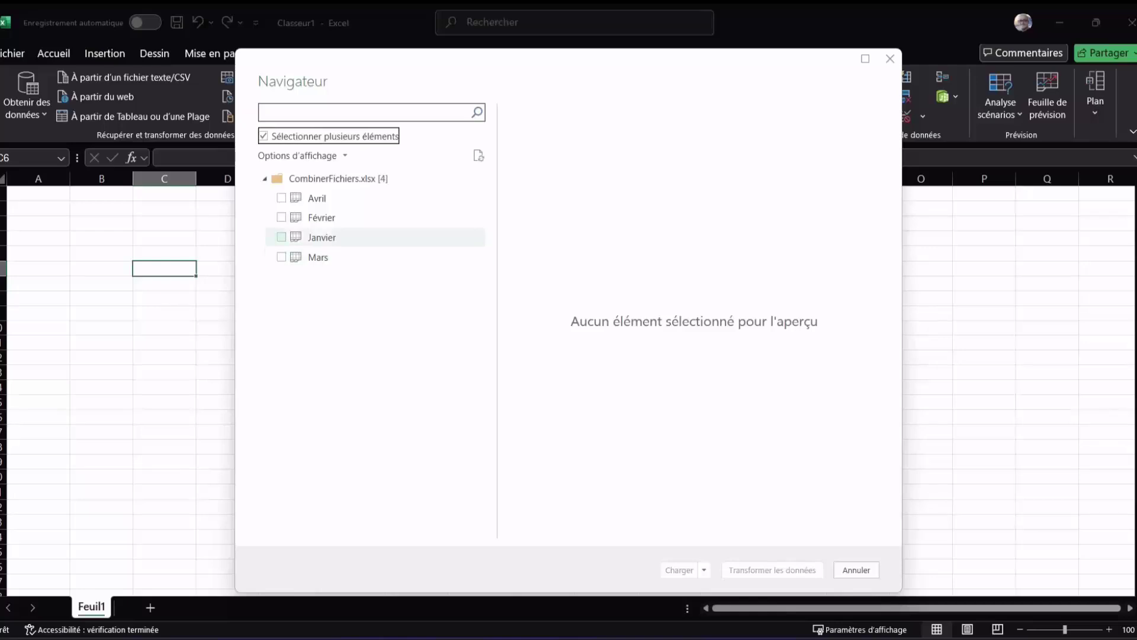
{"action": "left_click", "coordinate": [280, 237]}
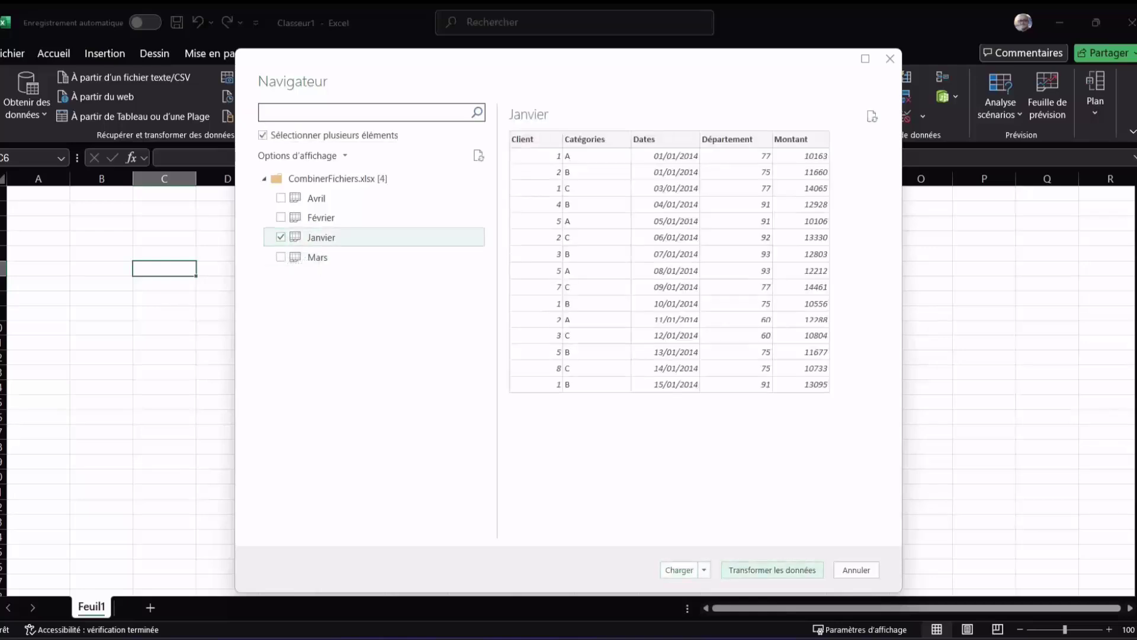
{"action": "left_click", "coordinate": [772, 570]}
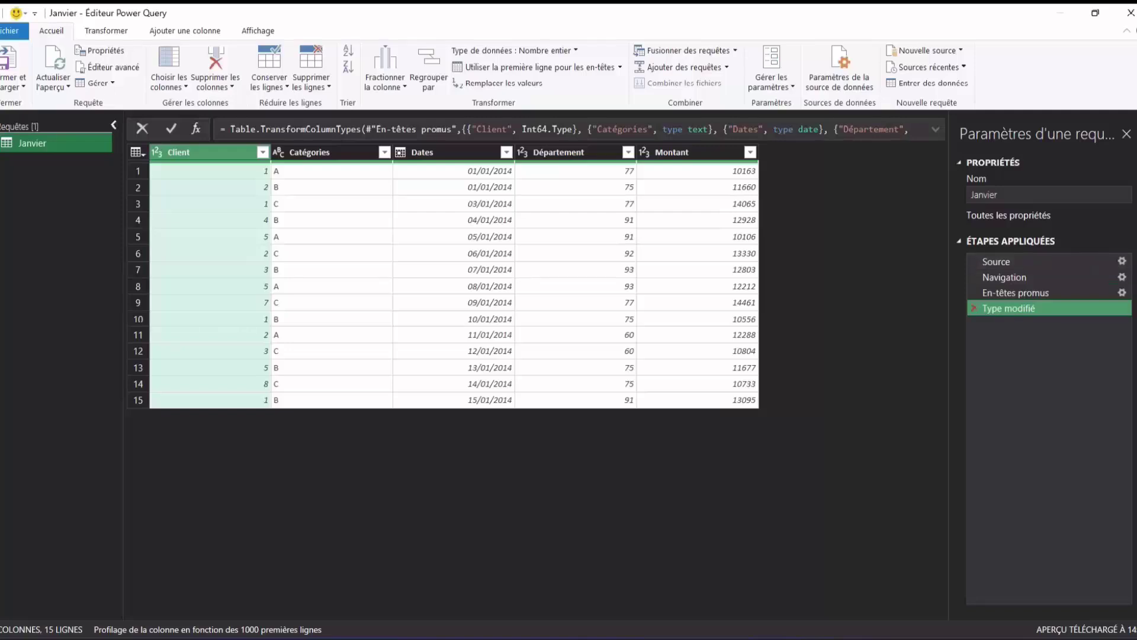
Step: Delete the Type modifié, En-têtes promus and Navigation steps to list all four month sheets
{"action": "left_click", "coordinate": [974, 308]}
{"action": "left_click", "coordinate": [974, 292]}
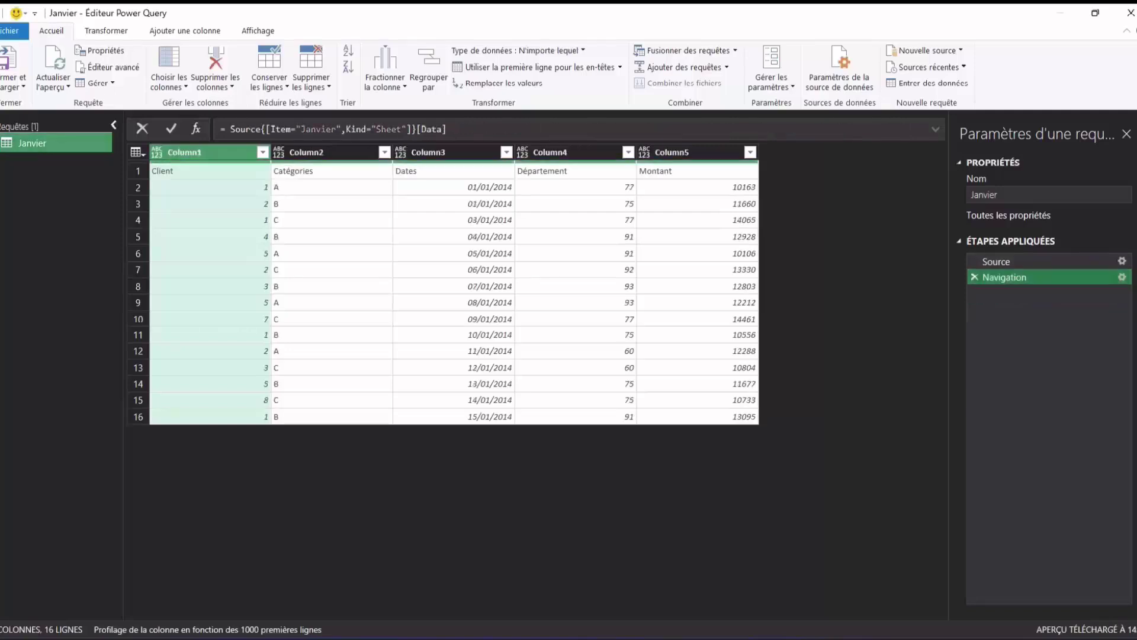
{"action": "left_click", "coordinate": [974, 277]}
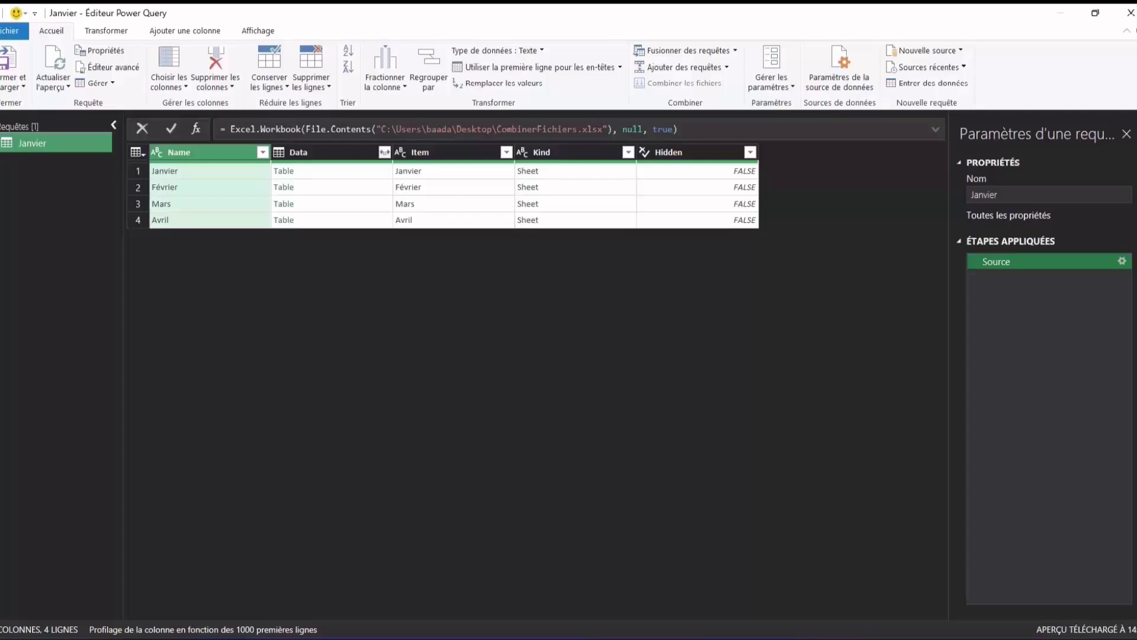
{"action": "left_click", "coordinate": [332, 170]}
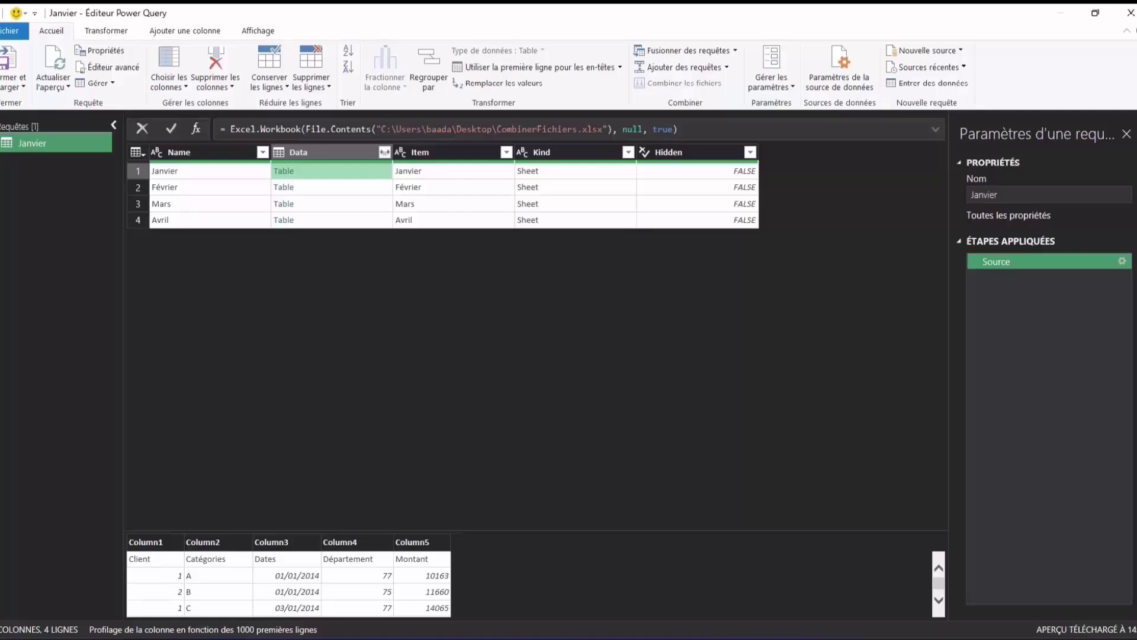
Step: Select the Item, Kind and Hidden columns together
{"action": "left_click", "coordinate": [438, 152]}
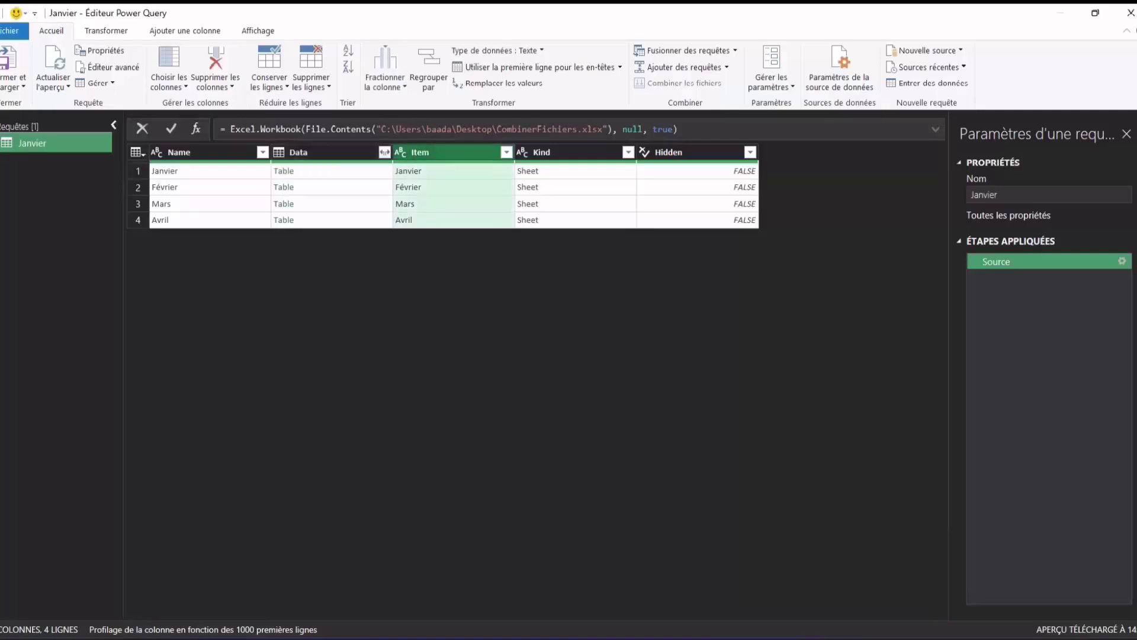
{"action": "key", "text": "shift+Right"}
{"action": "key", "text": "shift+Right"}
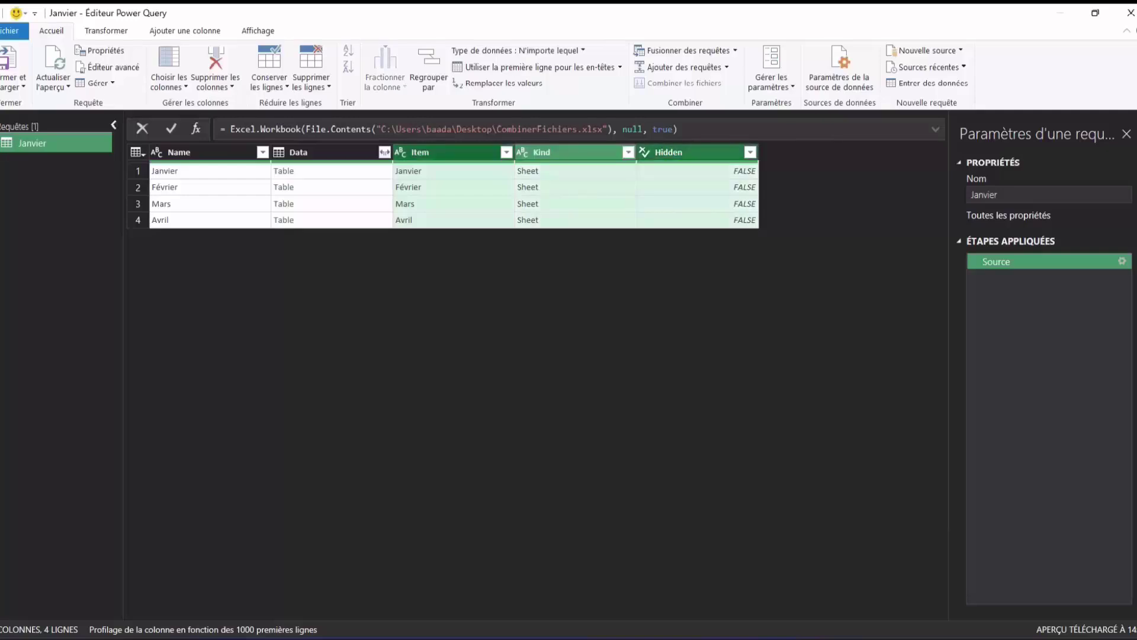
{"action": "key", "text": "shift+Left"}
{"action": "key", "text": "shift+Left"}
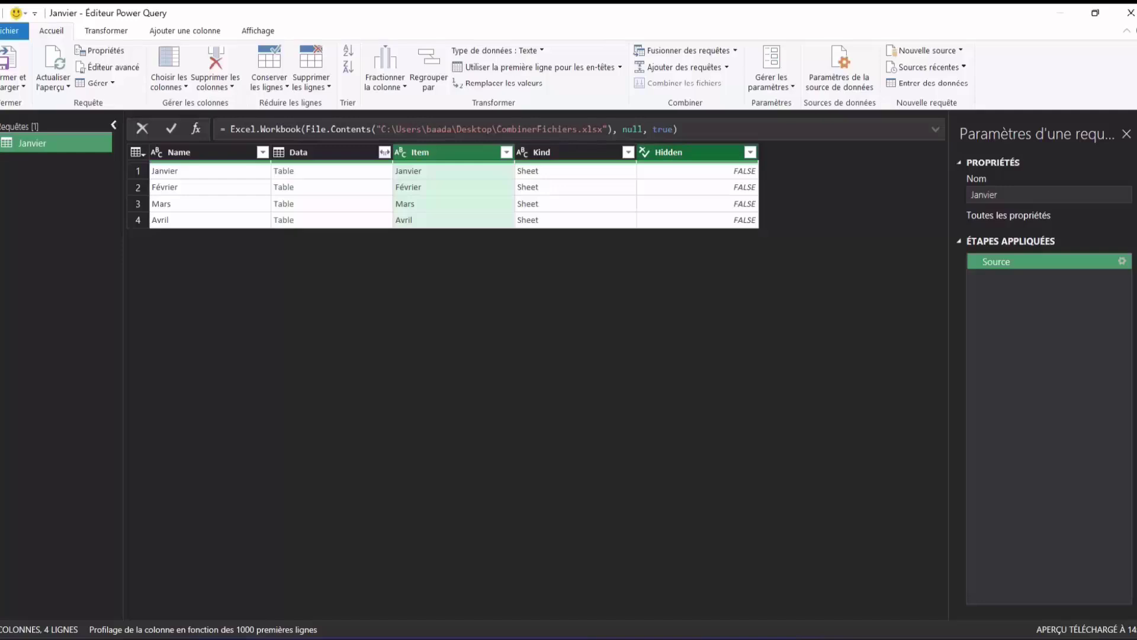
{"action": "left_click", "coordinate": [681, 153], "text": "shift"}
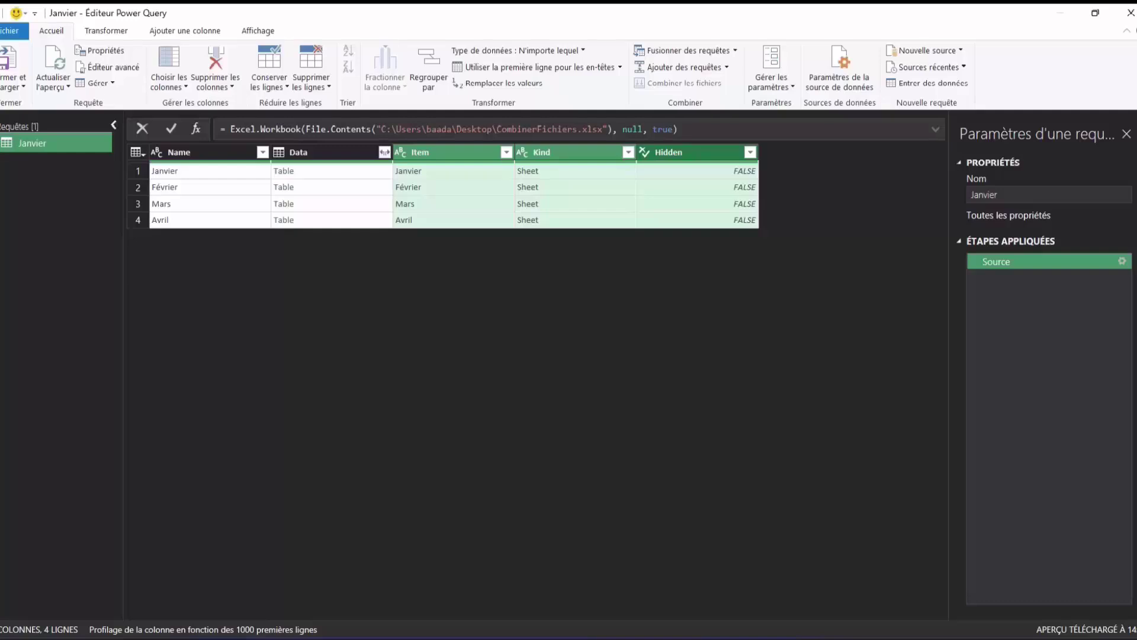
Step: Remove the Item, Kind and Hidden columns, then bring up the Data column's expand options
{"action": "right_click", "coordinate": [695, 152]}
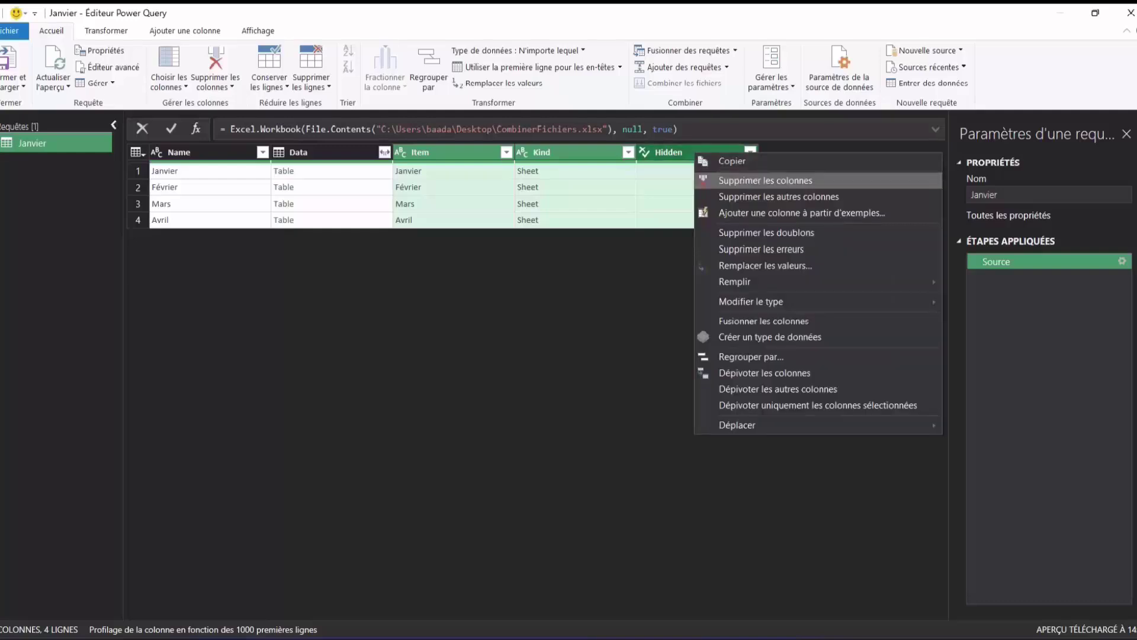
{"action": "left_click", "coordinate": [765, 180]}
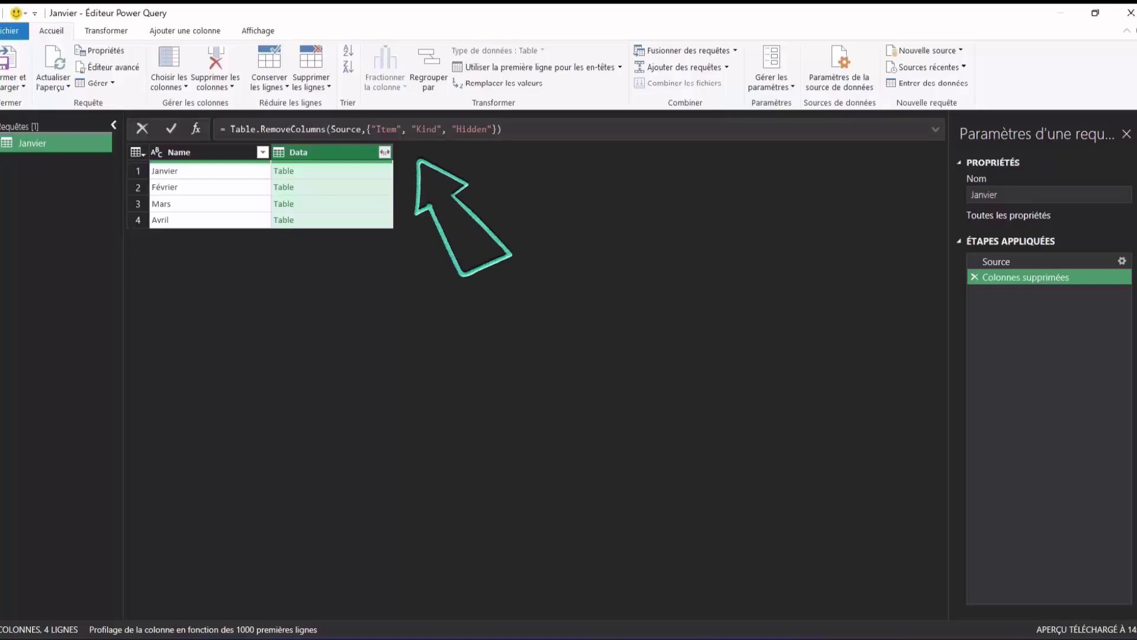
{"action": "left_click", "coordinate": [384, 153]}
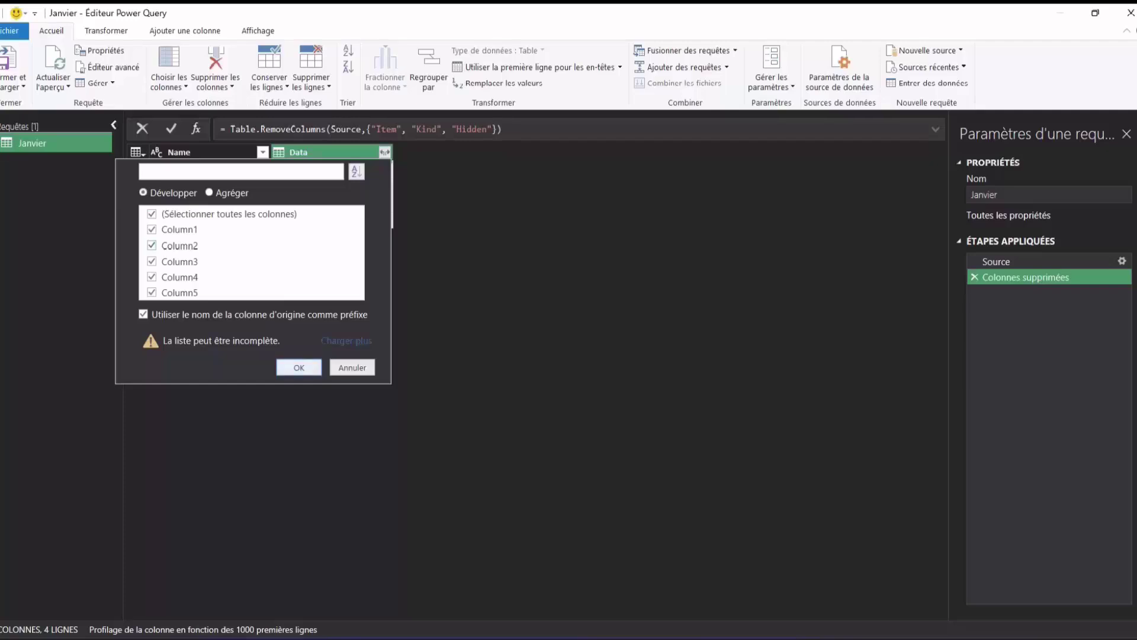
Step: Expand Data into five columns and promote the first row to headers, giving 63 rows
{"action": "left_click", "coordinate": [299, 367]}
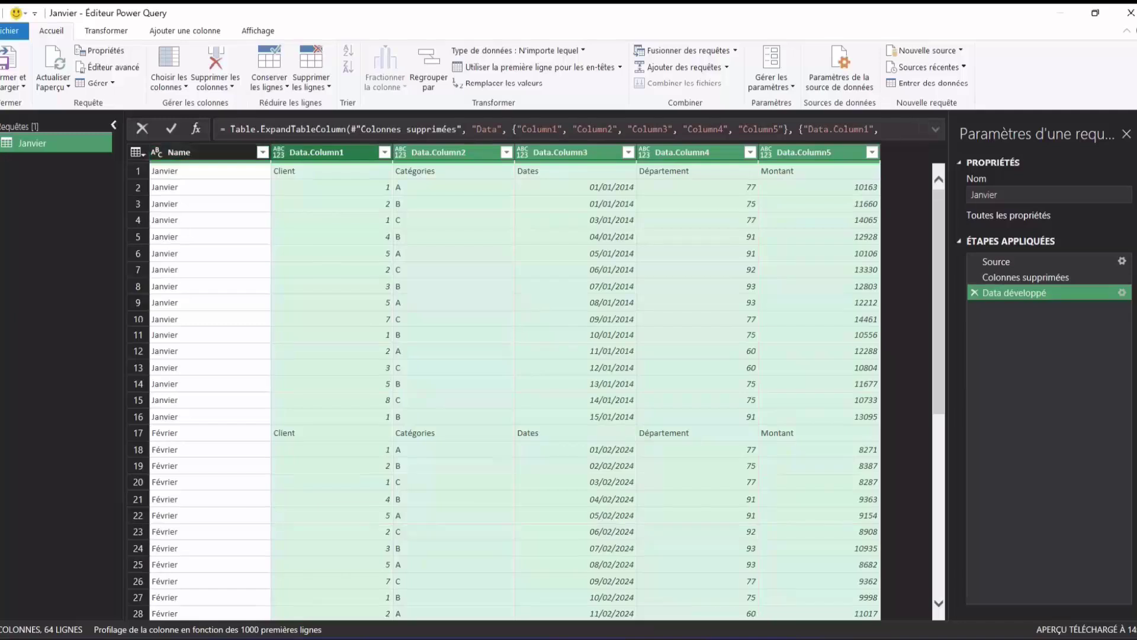
{"action": "left_click", "coordinate": [331, 170]}
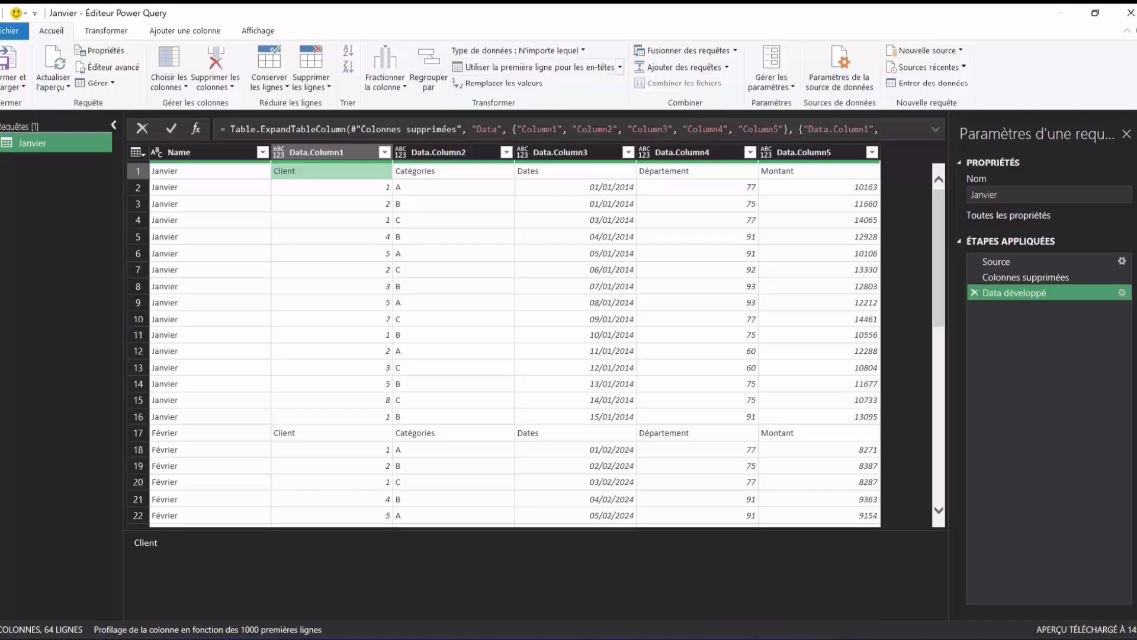
{"action": "left_click", "coordinate": [533, 67]}
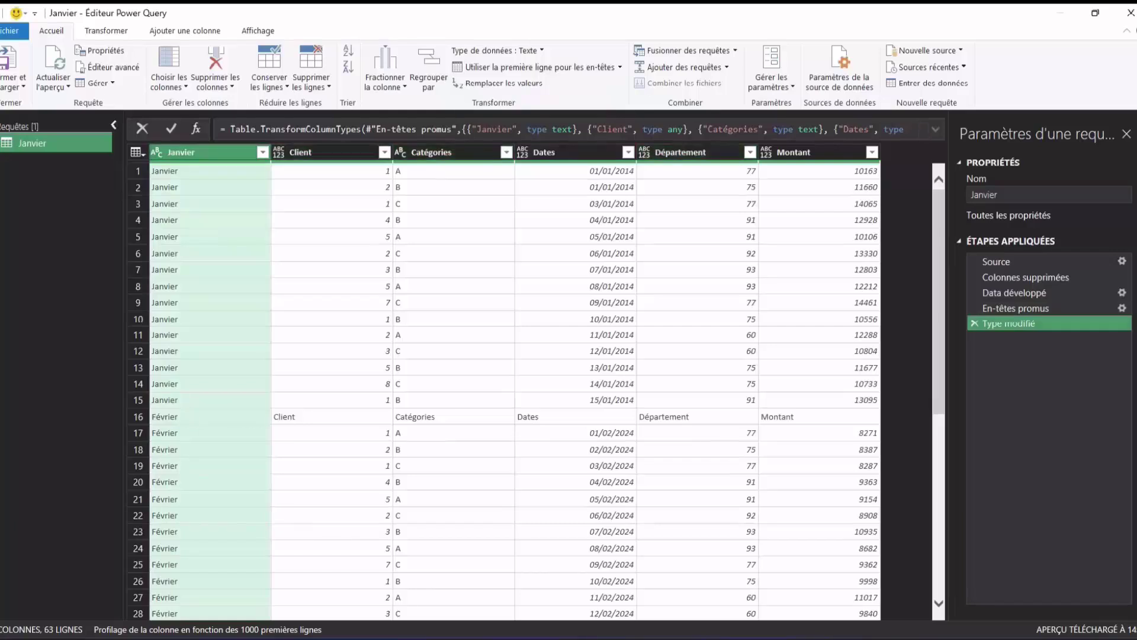
{"action": "left_click", "coordinate": [332, 416]}
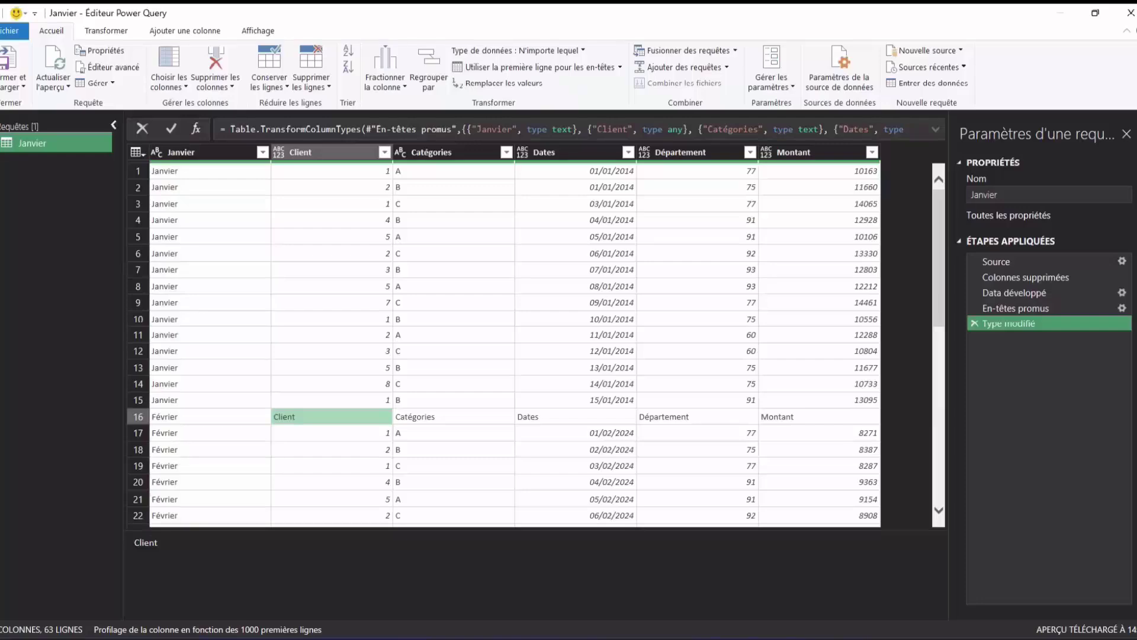
{"action": "scroll", "coordinate": [503, 343], "scroll_direction": "down", "scroll_amount": 4}
{"action": "scroll", "coordinate": [503, 343], "scroll_direction": "down", "scroll_amount": 5}
{"action": "scroll", "coordinate": [503, 343], "scroll_direction": "up", "scroll_amount": 5}
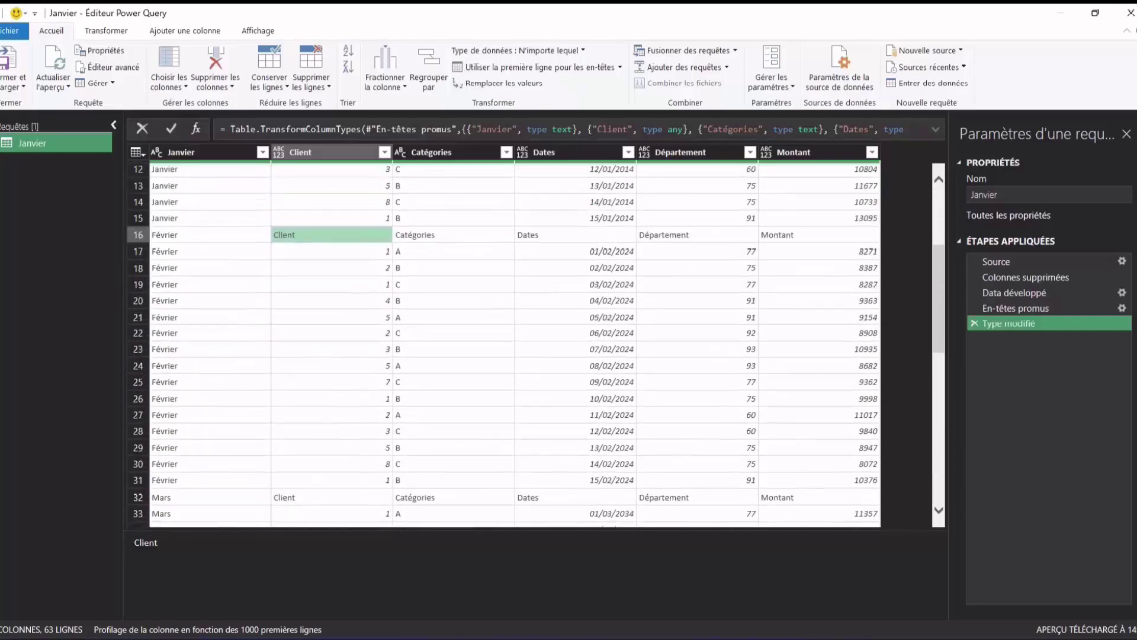
{"action": "scroll", "coordinate": [503, 343], "scroll_direction": "up", "scroll_amount": 1}
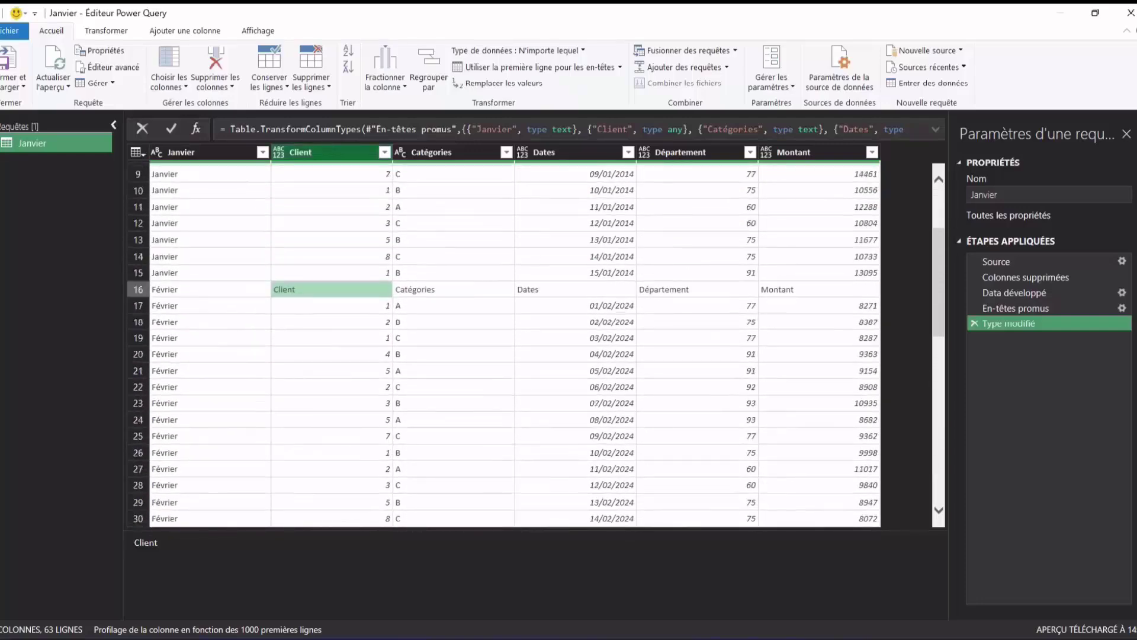
Step: Filter the Client column to exclude the value 'Client', leaving 60 data rows
{"action": "left_click", "coordinate": [385, 152]}
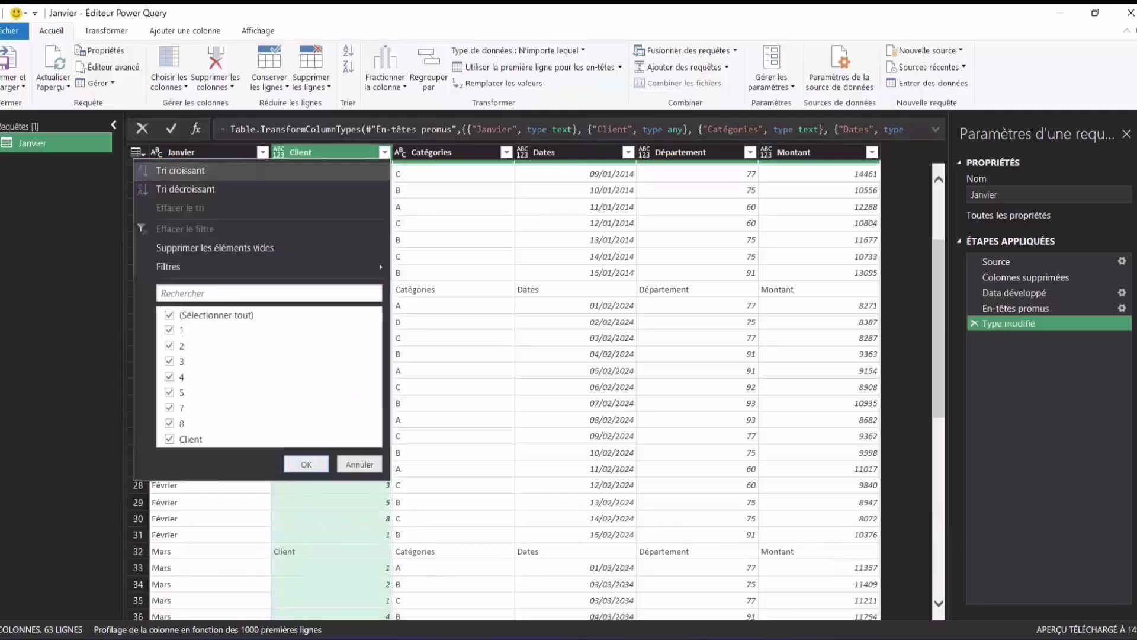
{"action": "left_click", "coordinate": [170, 440]}
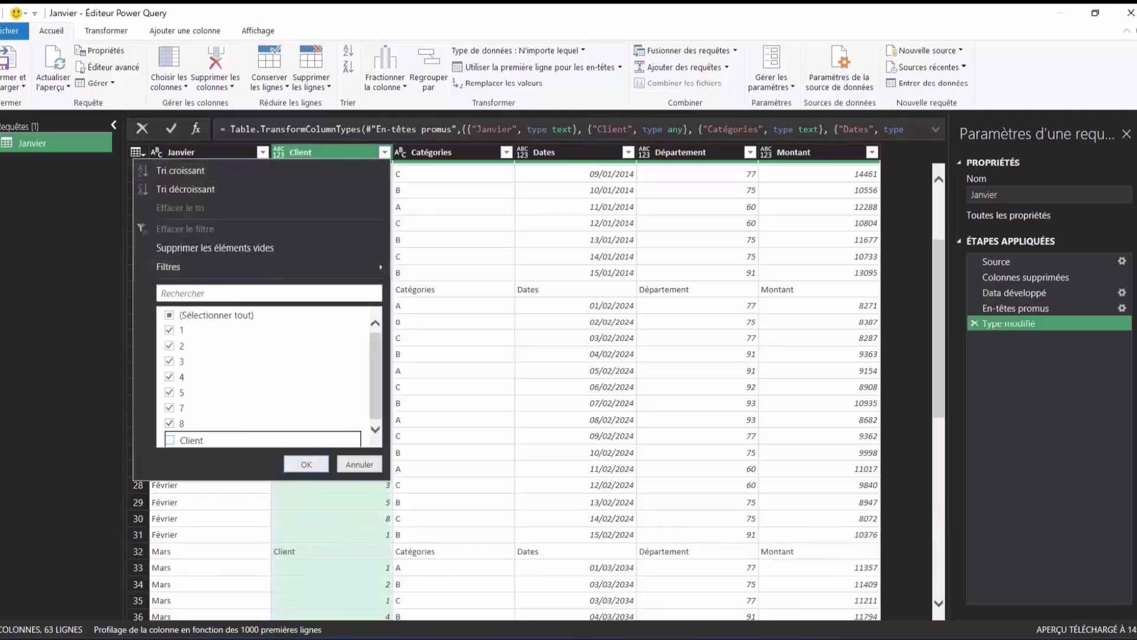
{"action": "key", "text": "Return"}
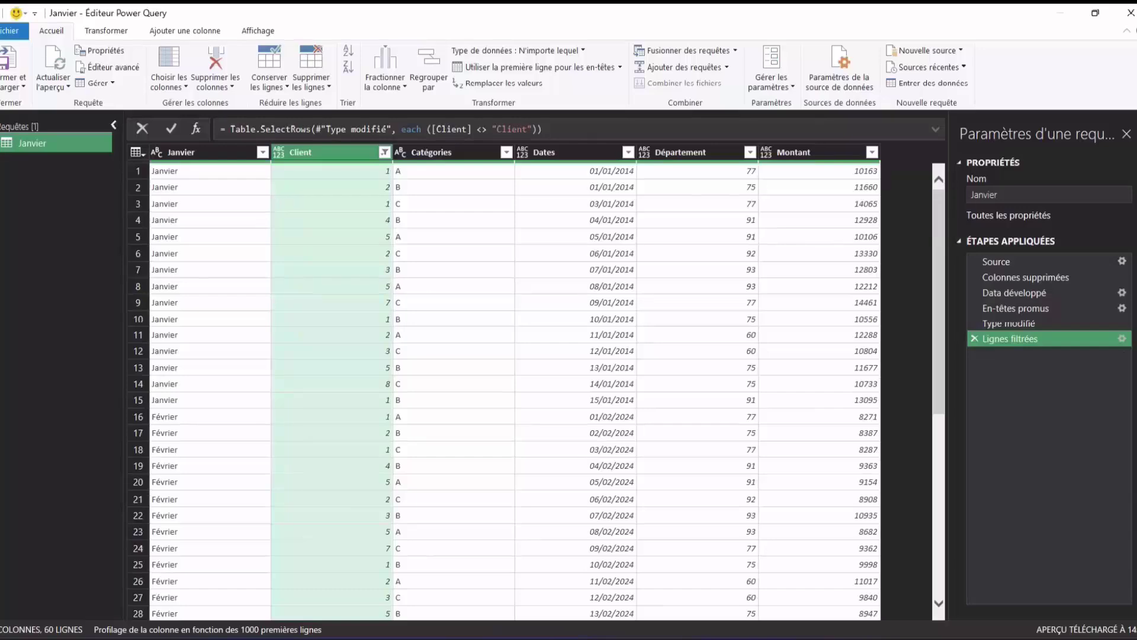
{"action": "scroll", "coordinate": [504, 391], "scroll_direction": "down", "scroll_amount": 10}
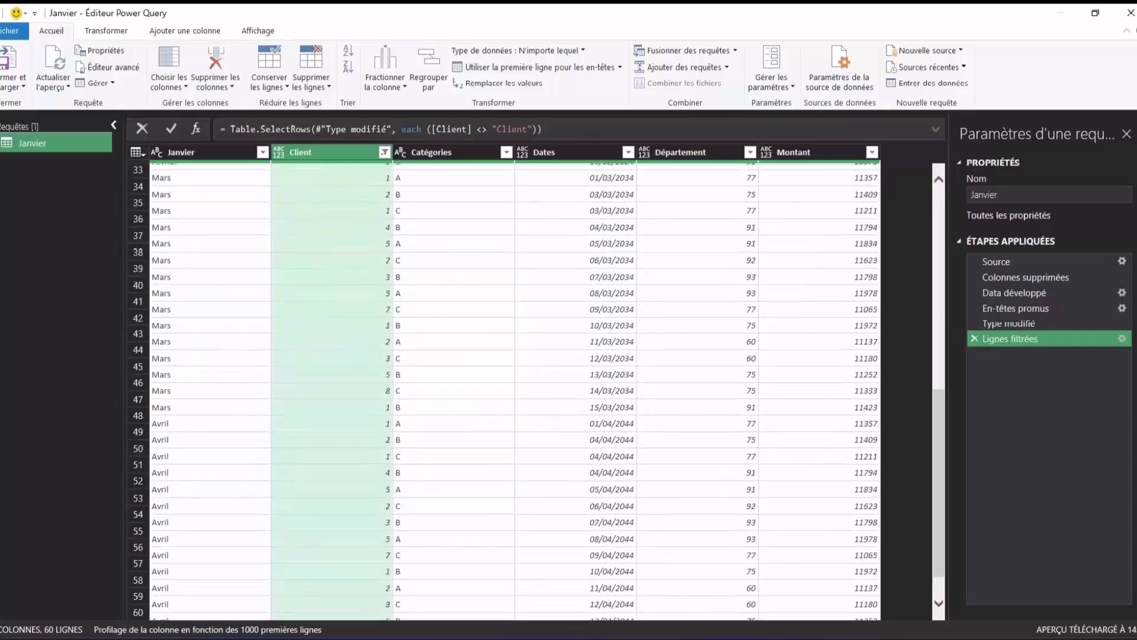
{"action": "scroll", "coordinate": [504, 391], "scroll_direction": "up", "scroll_amount": 10}
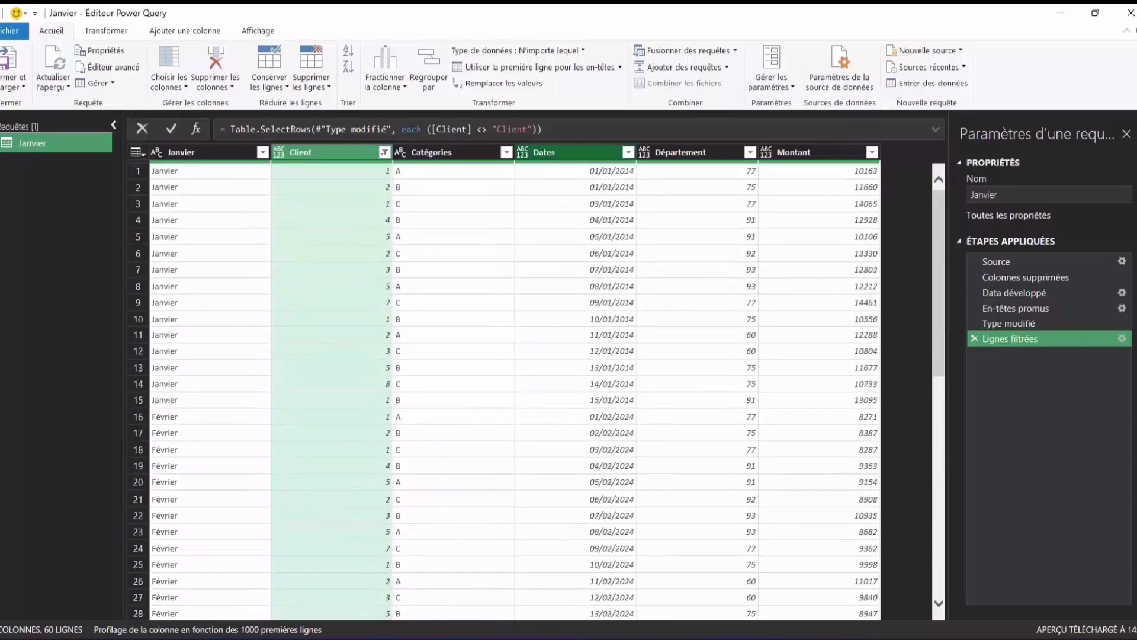
{"action": "left_click", "coordinate": [544, 153]}
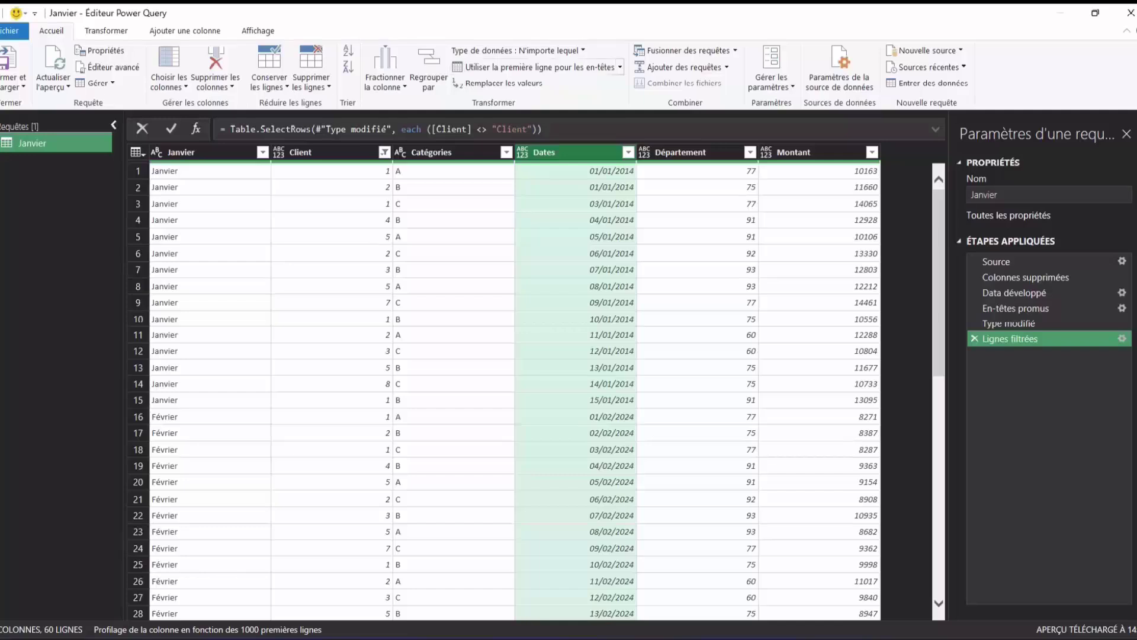
Step: Set the Dates column to Date type and close and load the query into Classeur1
{"action": "left_click", "coordinate": [519, 50]}
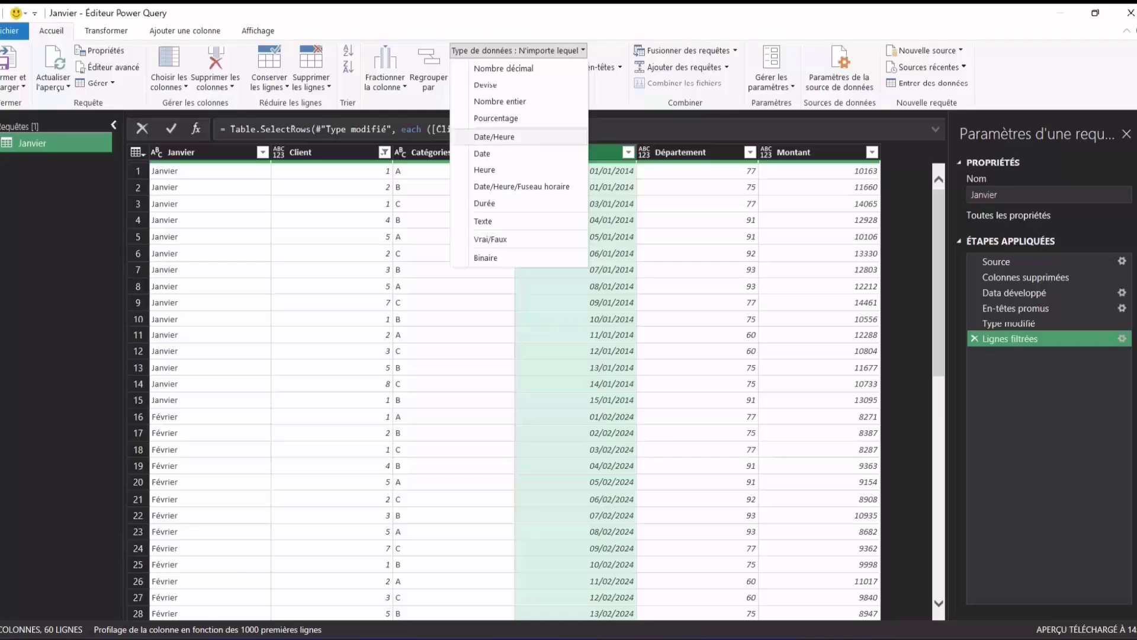
{"action": "left_click", "coordinate": [482, 153]}
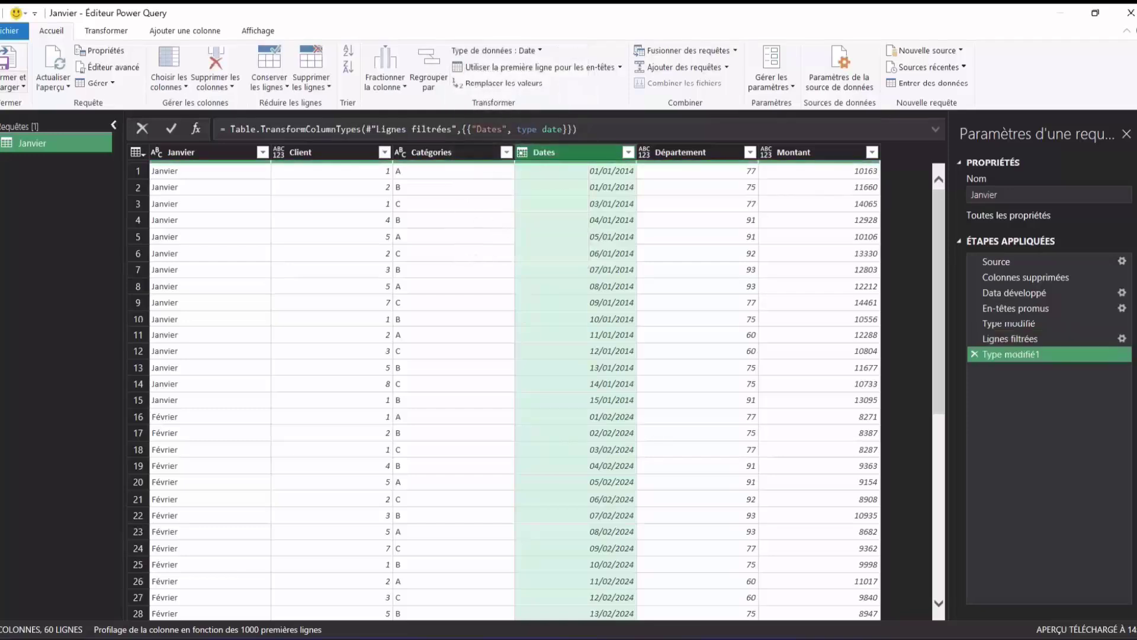
{"action": "left_click", "coordinate": [15, 86]}
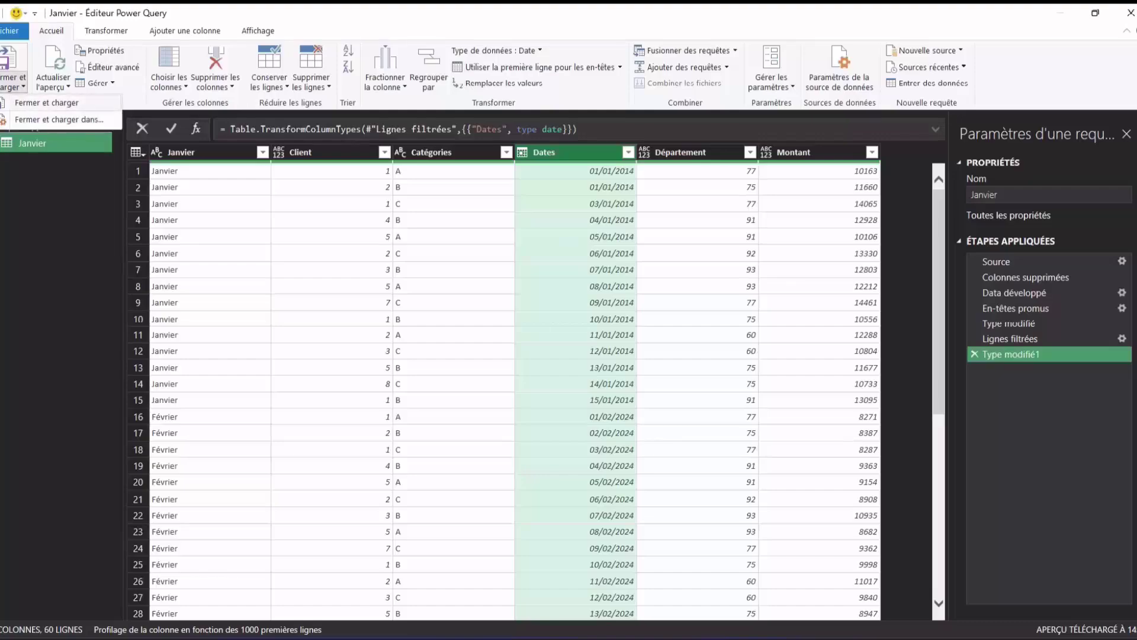
{"action": "left_click", "coordinate": [47, 102]}
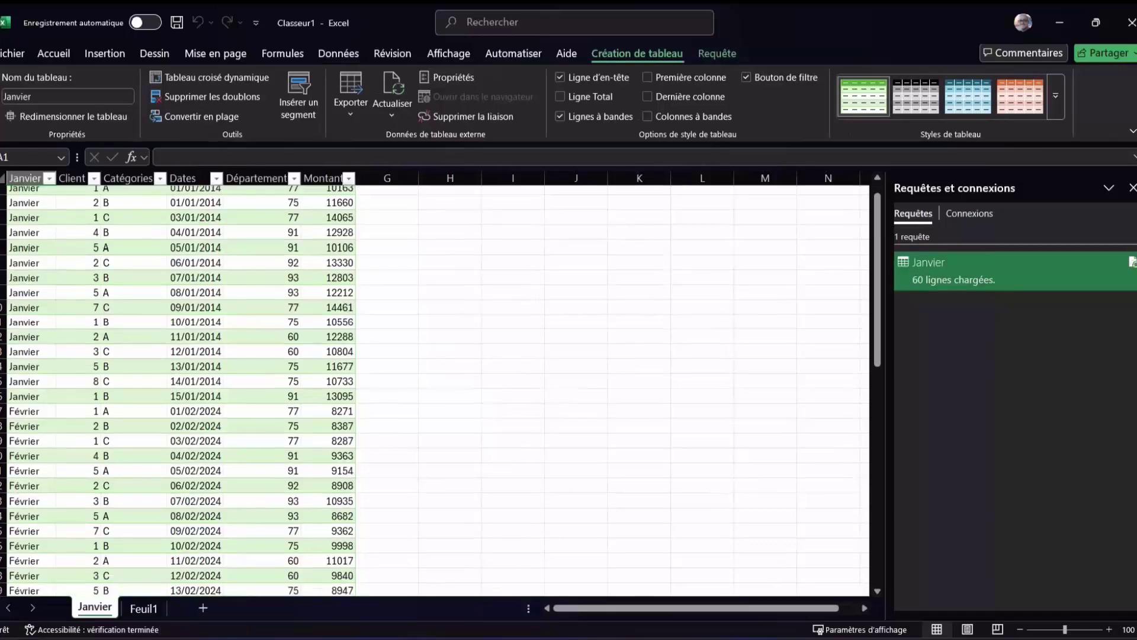
Step: Review the loaded 60-row Janvier table, then switch to the CombinerFichiers workbook
{"action": "scroll", "coordinate": [439, 391], "scroll_direction": "down", "scroll_amount": 4}
{"action": "scroll", "coordinate": [439, 390], "scroll_direction": "down", "scroll_amount": 8}
{"action": "scroll", "coordinate": [438, 390], "scroll_direction": "up", "scroll_amount": 6}
{"action": "scroll", "coordinate": [439, 391], "scroll_direction": "up", "scroll_amount": 6}
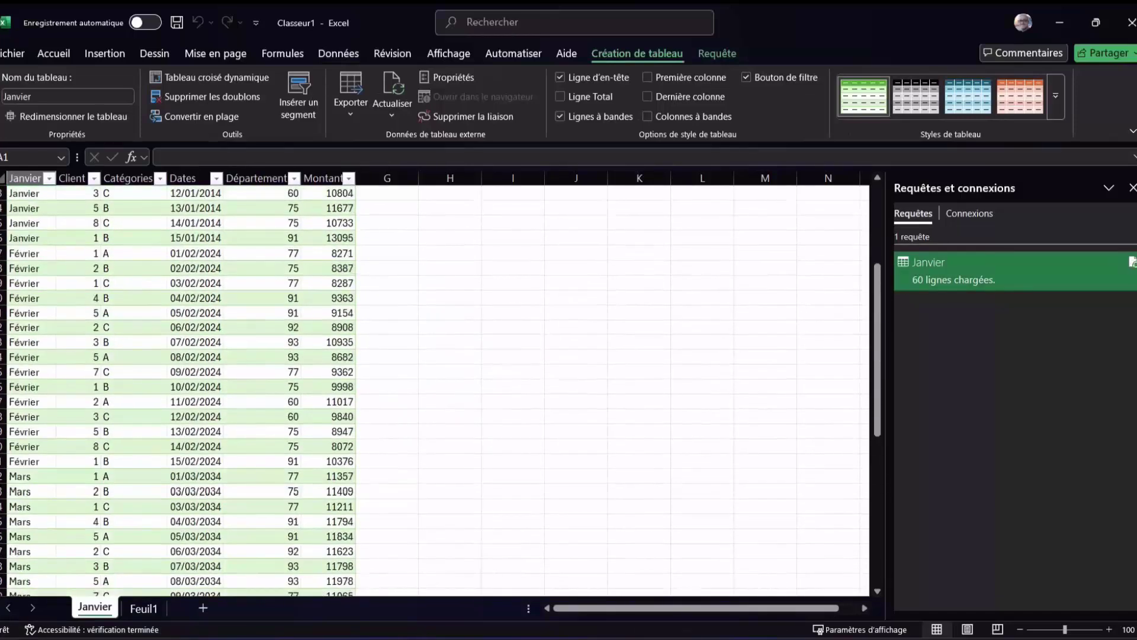
{"action": "scroll", "coordinate": [438, 391], "scroll_direction": "up", "scroll_amount": 4}
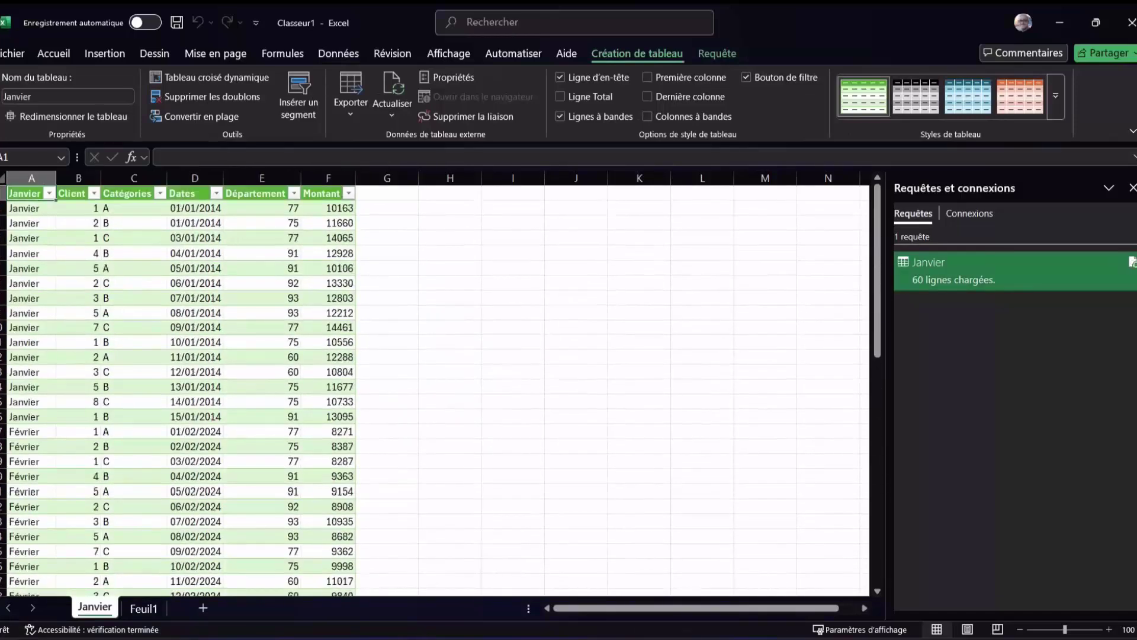
{"action": "left_click", "coordinate": [262, 386]}
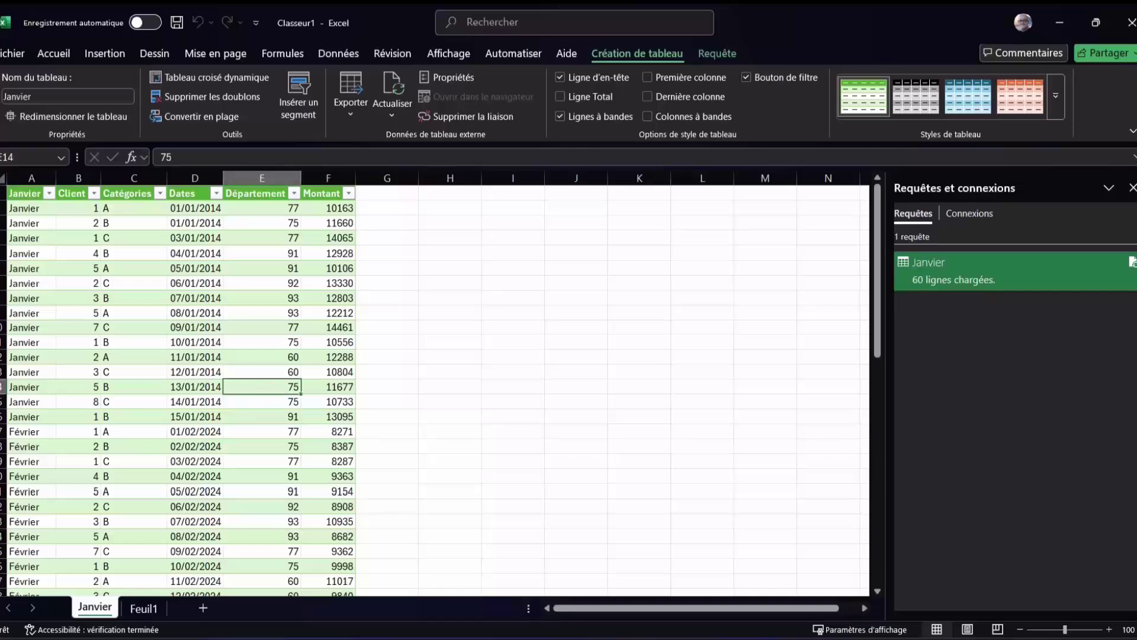
{"action": "left_click", "coordinate": [1059, 22]}
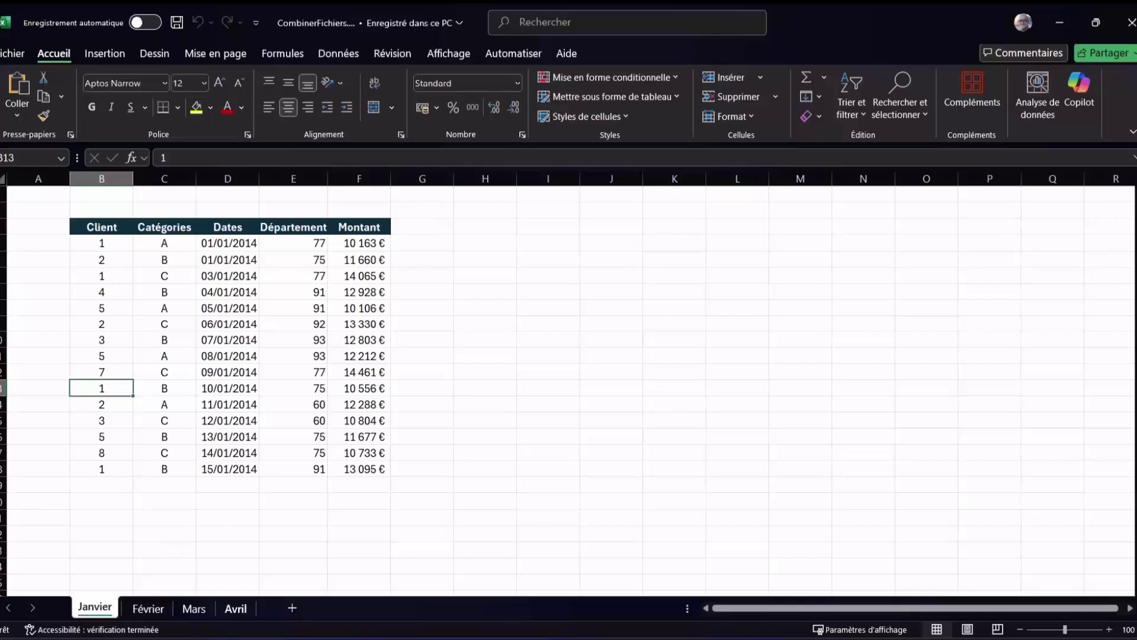
Step: Copy the Avril sheet and name the copy Mai
{"action": "left_click", "coordinate": [235, 608]}
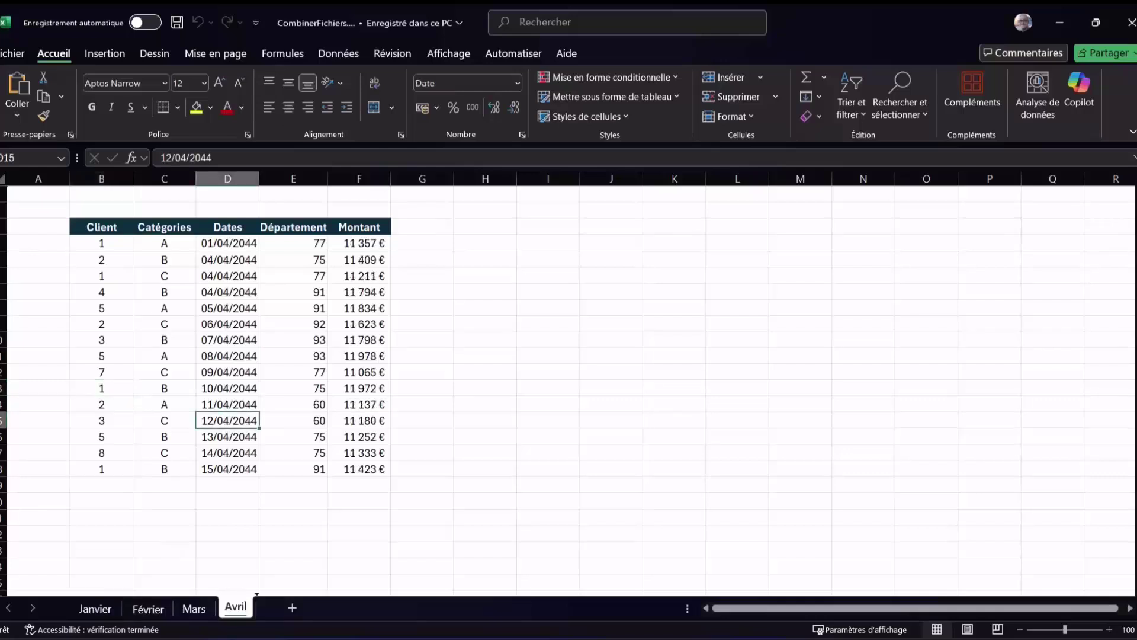
{"action": "left_click_drag", "start_coordinate": [256, 595], "coordinate": [266, 598]}
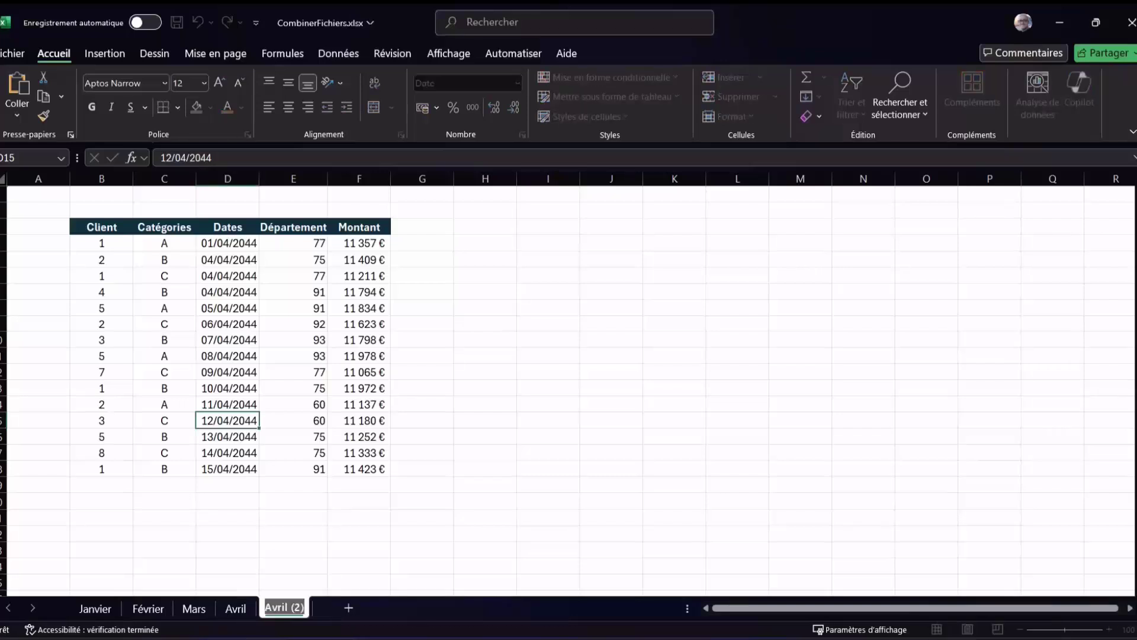
{"action": "type", "text": "Mai"}
{"action": "key", "text": "Return"}
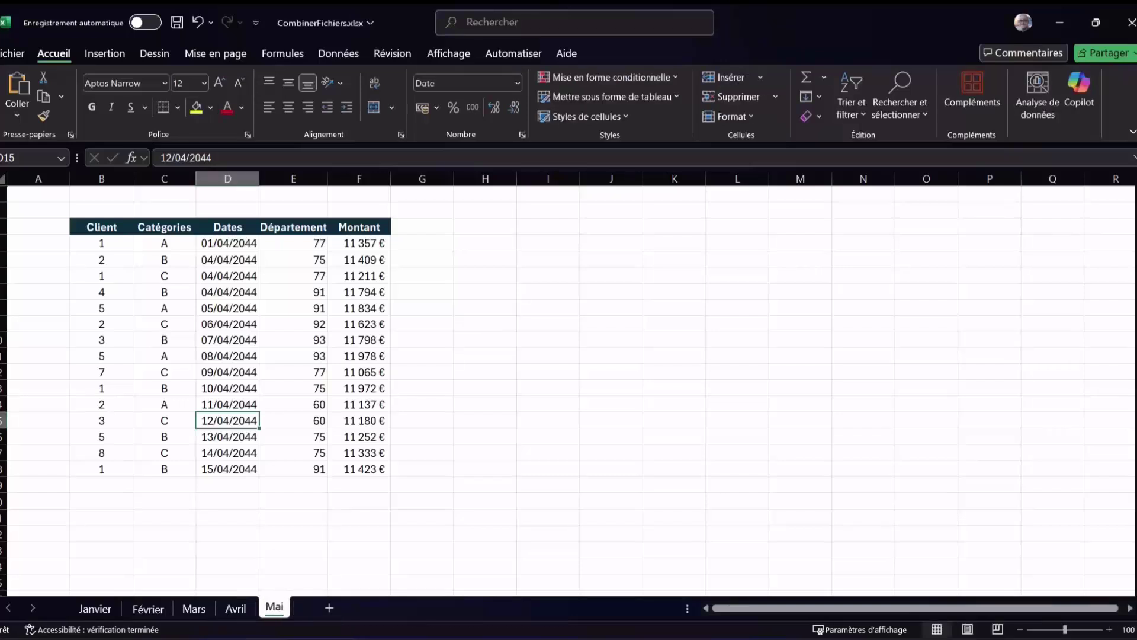
Step: Replace 04 with 05 on the Mai sheet so its dates become 01/05/2054–15/05/2054
{"action": "left_click", "coordinate": [227, 243]}
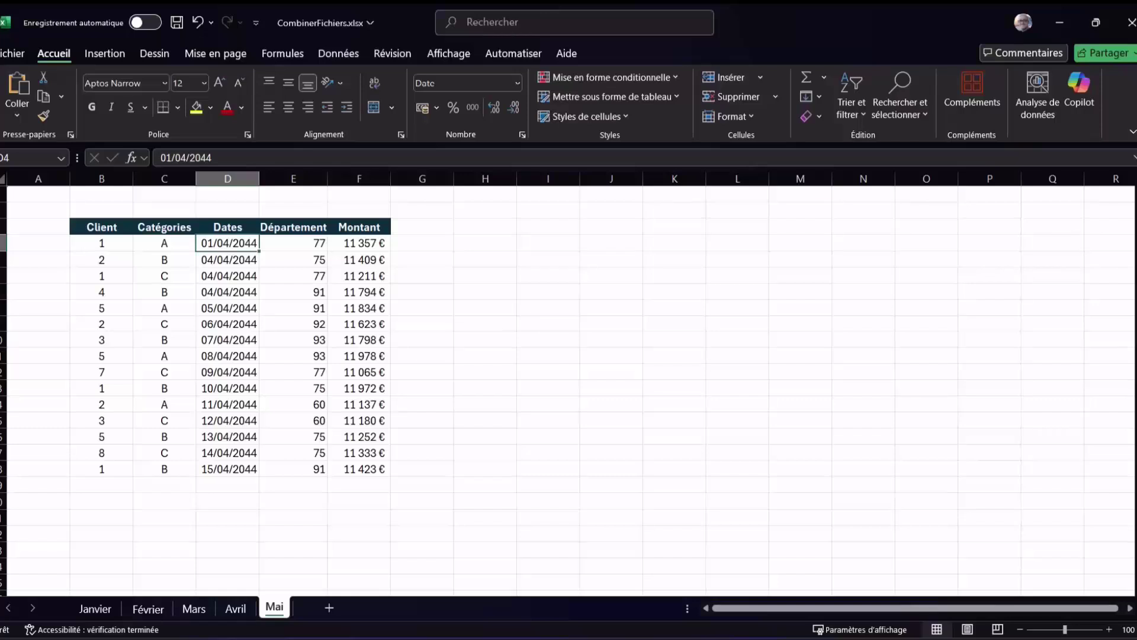
{"action": "key", "text": "ctrl+h"}
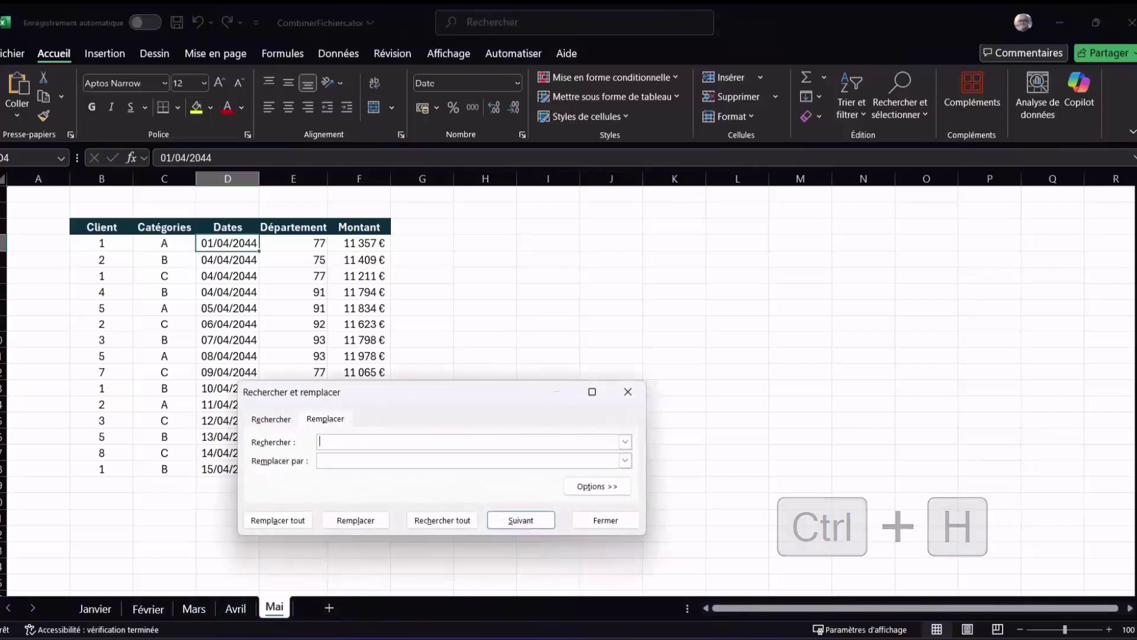
{"action": "type", "text": "0"}
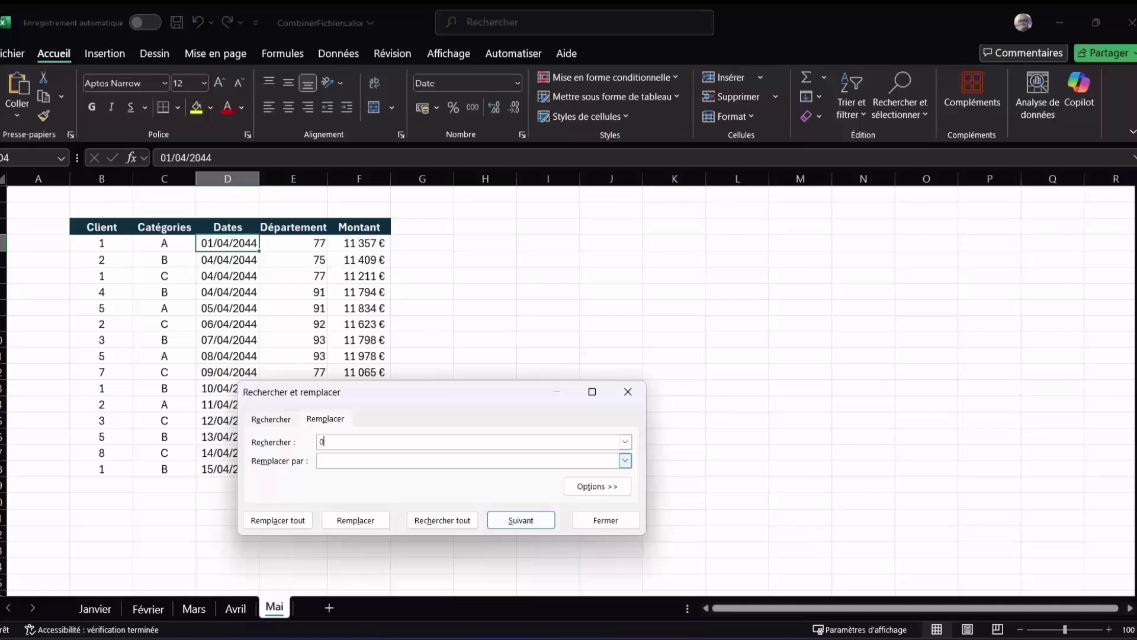
{"action": "type", "text": "4"}
{"action": "left_click", "coordinate": [356, 460]}
{"action": "type", "text": "05"}
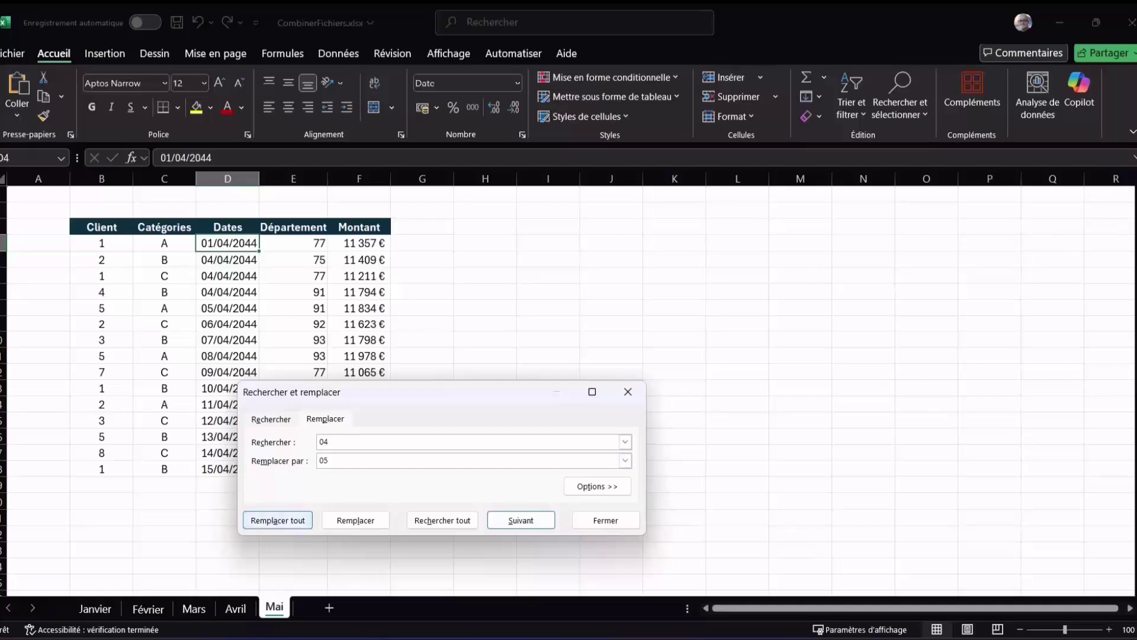
{"action": "left_click", "coordinate": [277, 520]}
{"action": "left_click", "coordinate": [573, 370]}
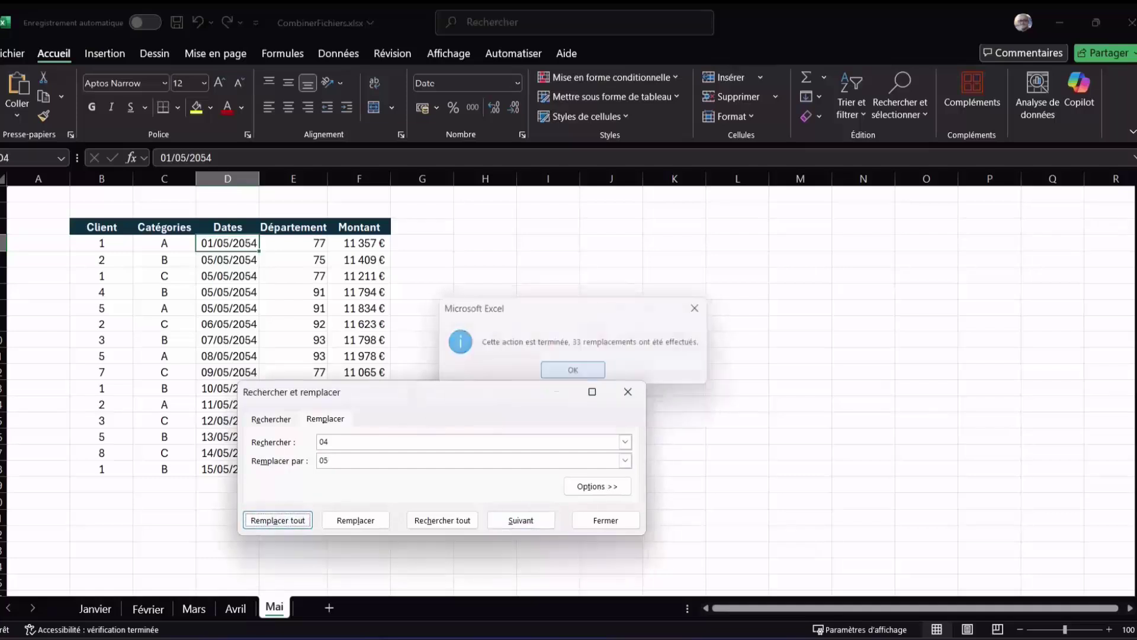
{"action": "left_click", "coordinate": [606, 520]}
{"action": "left_click", "coordinate": [294, 372]}
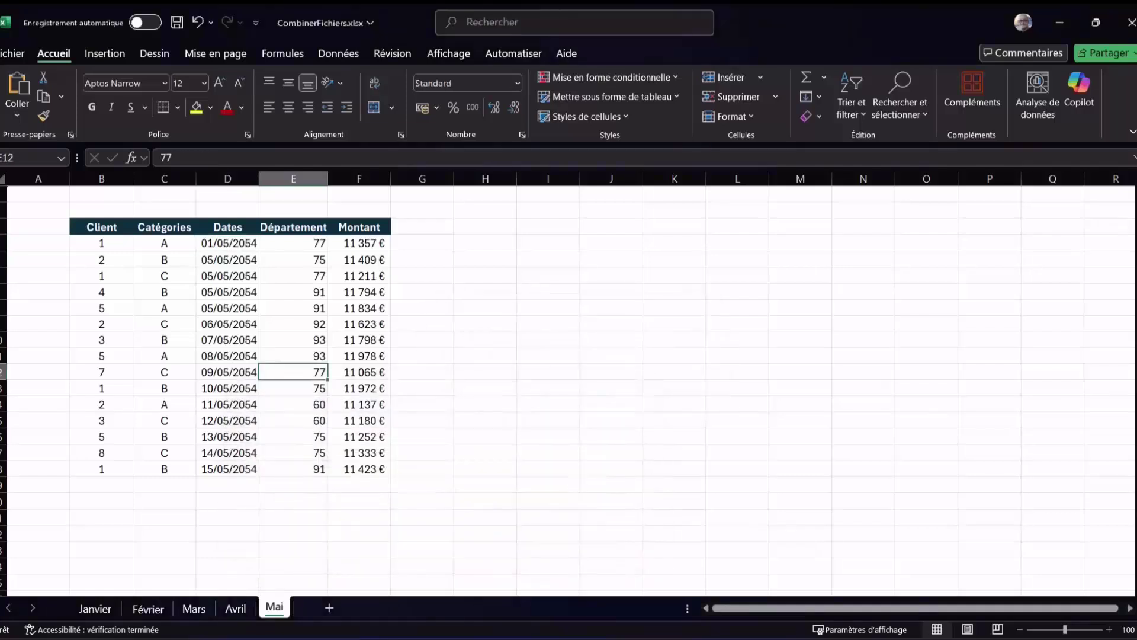
Step: Close the source workbook, saving its changes, and return to the combined table in Classeur1
{"action": "left_click", "coordinate": [1131, 23]}
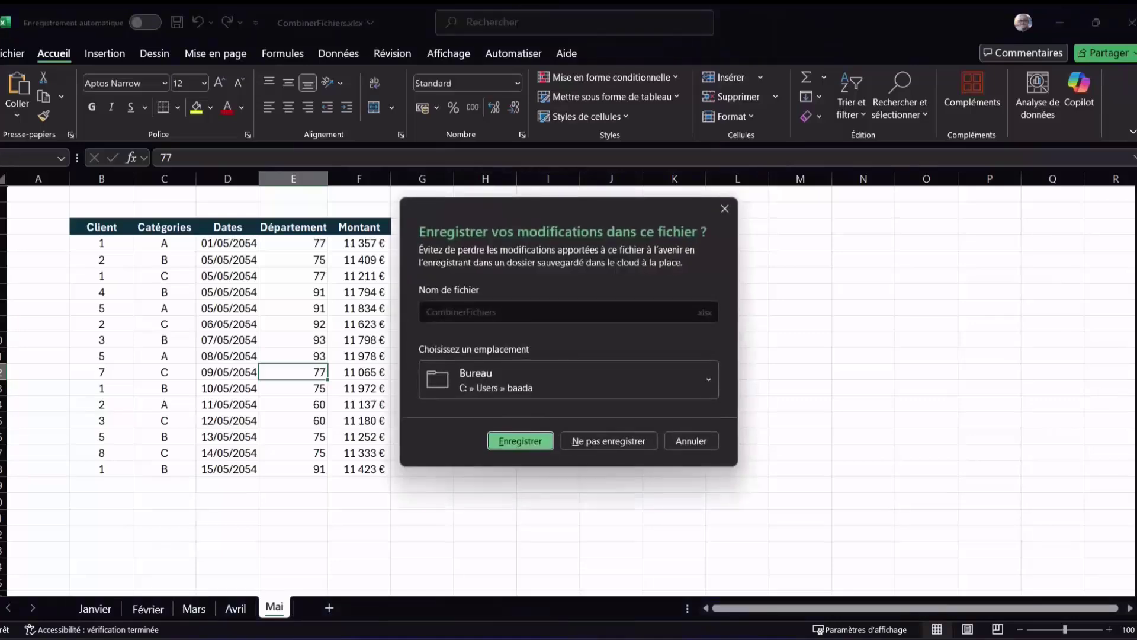
{"action": "left_click", "coordinate": [520, 440]}
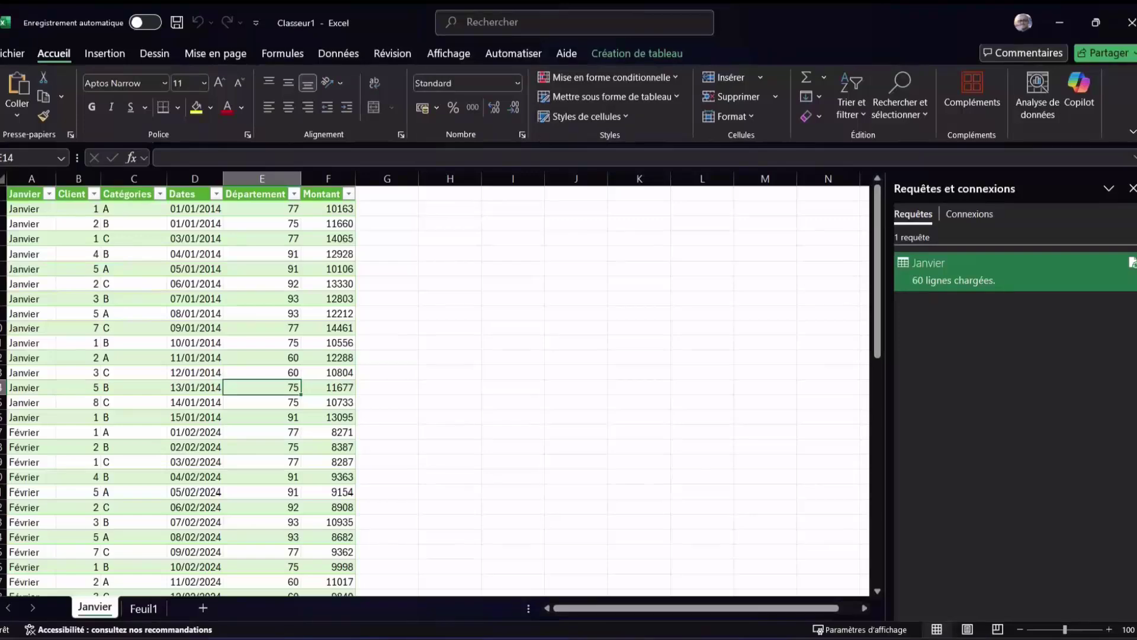
{"action": "left_click", "coordinate": [195, 313]}
{"action": "scroll", "coordinate": [178, 385], "scroll_direction": "down", "scroll_amount": 7}
{"action": "scroll", "coordinate": [178, 385], "scroll_direction": "down", "scroll_amount": 8}
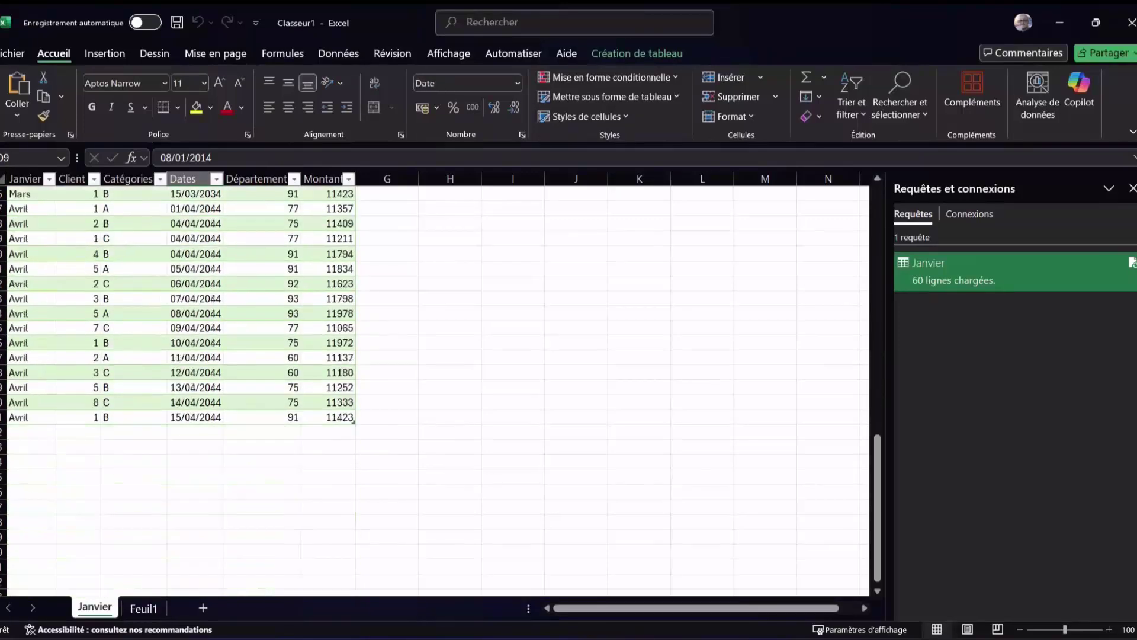
{"action": "scroll", "coordinate": [178, 385], "scroll_direction": "up", "scroll_amount": 4}
{"action": "scroll", "coordinate": [178, 385], "scroll_direction": "up", "scroll_amount": 11}
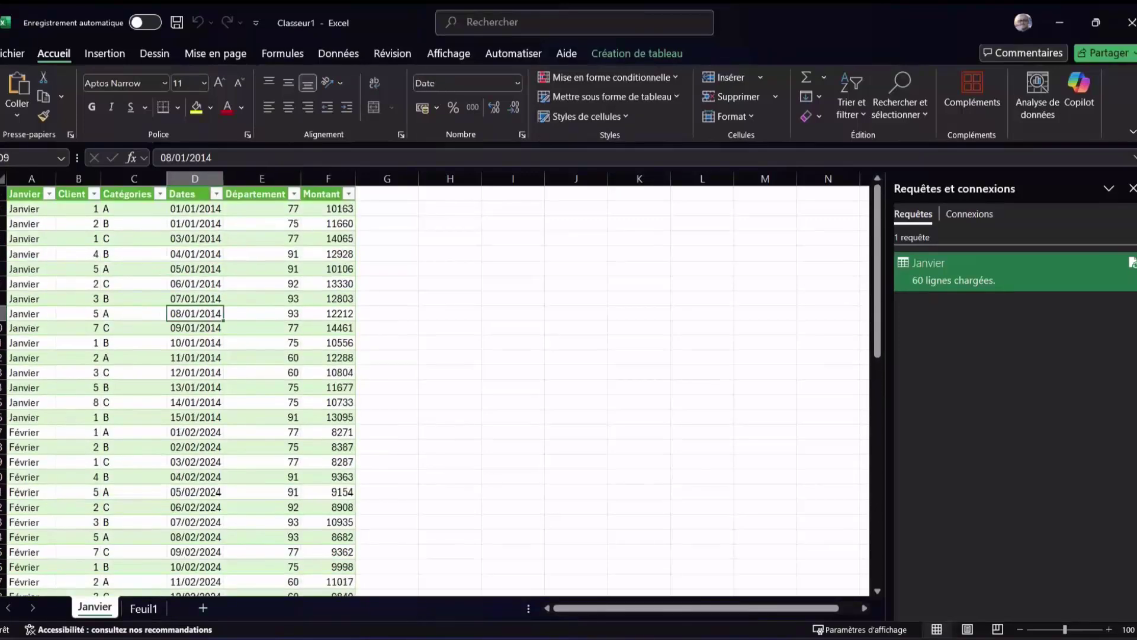
Step: Refresh all queries and confirm the table now ends with the Mai rows, 75 in total
{"action": "key", "text": "alt+s"}
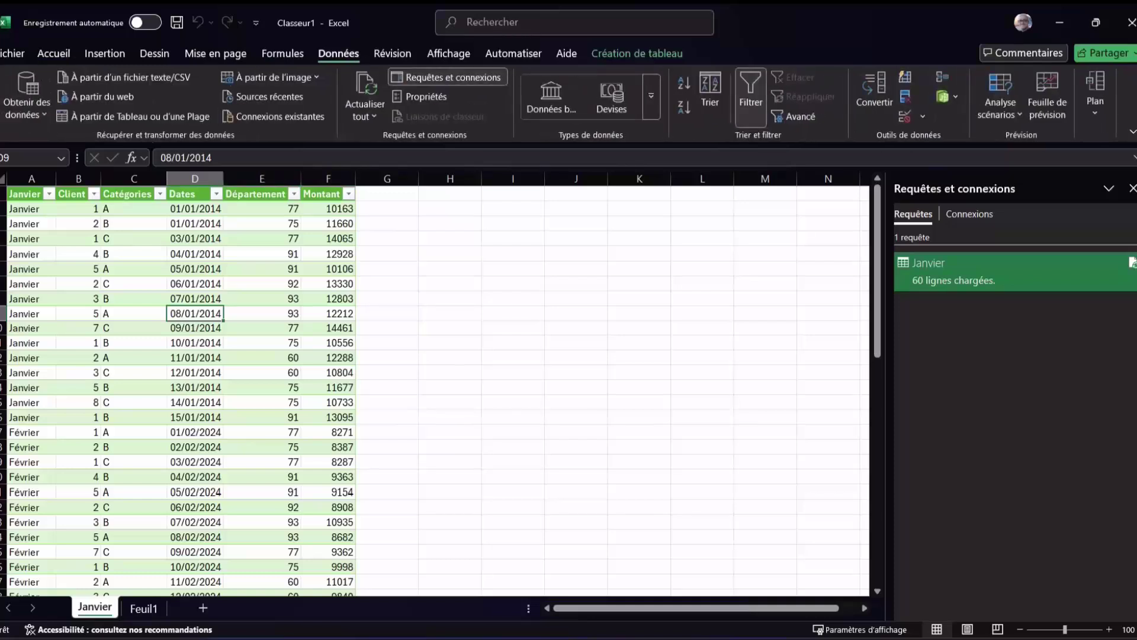
{"action": "left_click", "coordinate": [365, 116]}
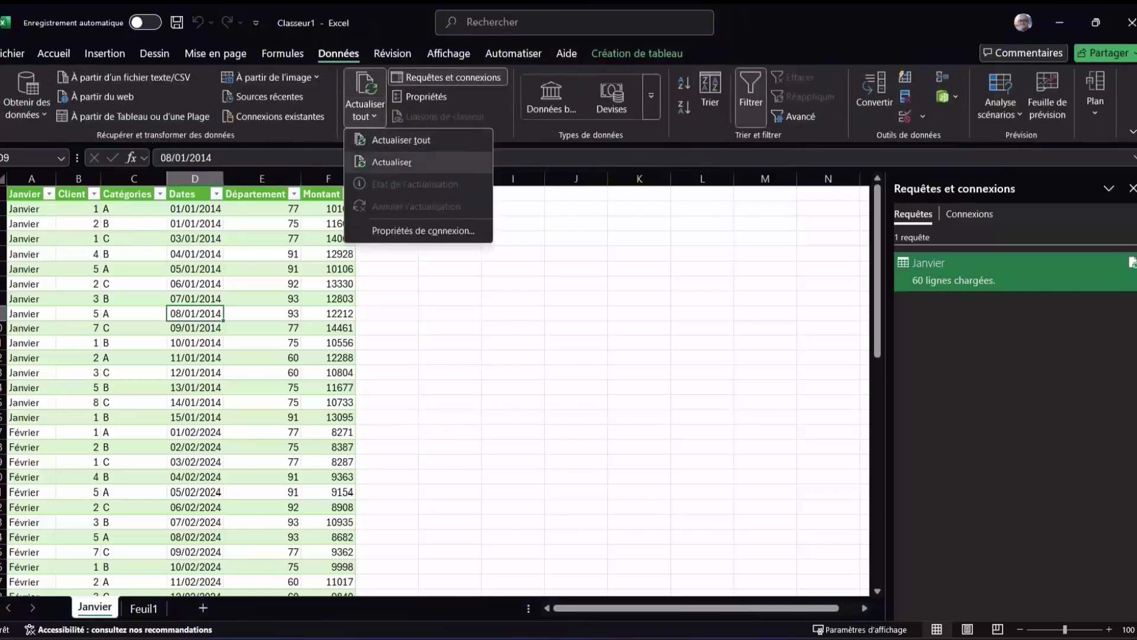
{"action": "key", "text": "Return"}
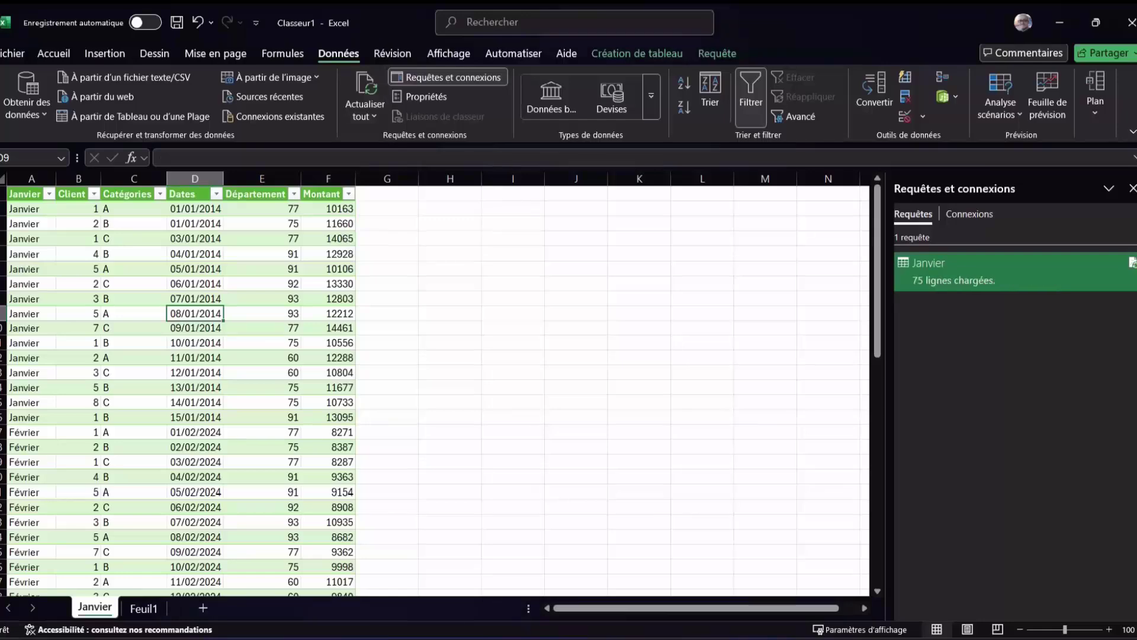
{"action": "scroll", "coordinate": [178, 391], "scroll_direction": "down", "scroll_amount": 6}
{"action": "scroll", "coordinate": [178, 391], "scroll_direction": "down", "scroll_amount": 4}
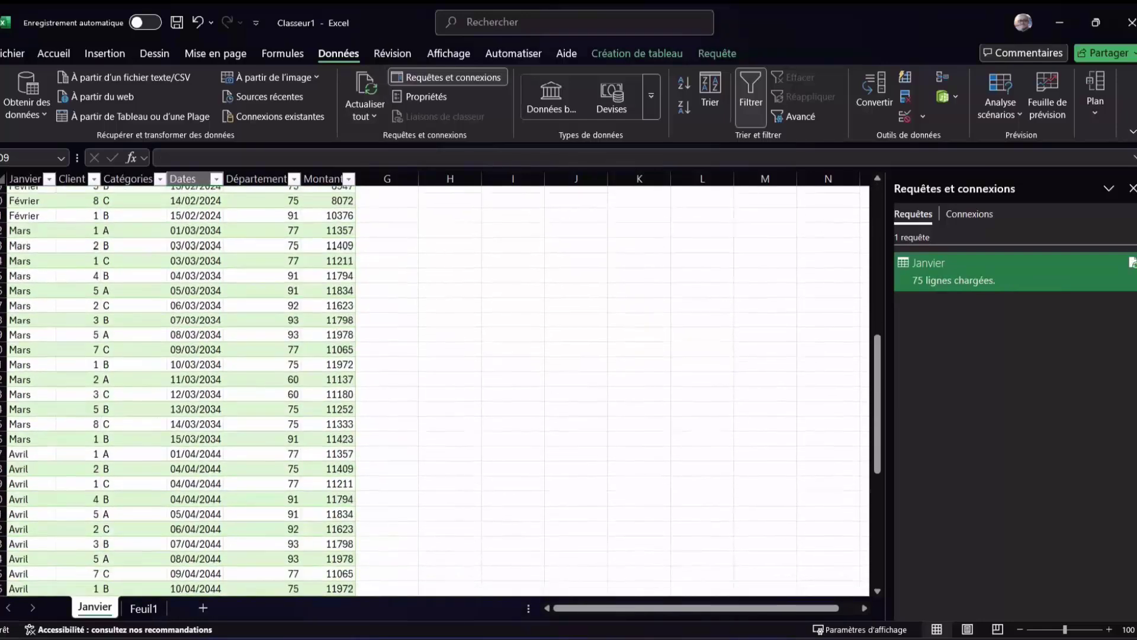
{"action": "scroll", "coordinate": [178, 391], "scroll_direction": "down", "scroll_amount": 4}
{"action": "scroll", "coordinate": [178, 391], "scroll_direction": "down", "scroll_amount": 2}
{"action": "scroll", "coordinate": [178, 391], "scroll_direction": "down", "scroll_amount": 2}
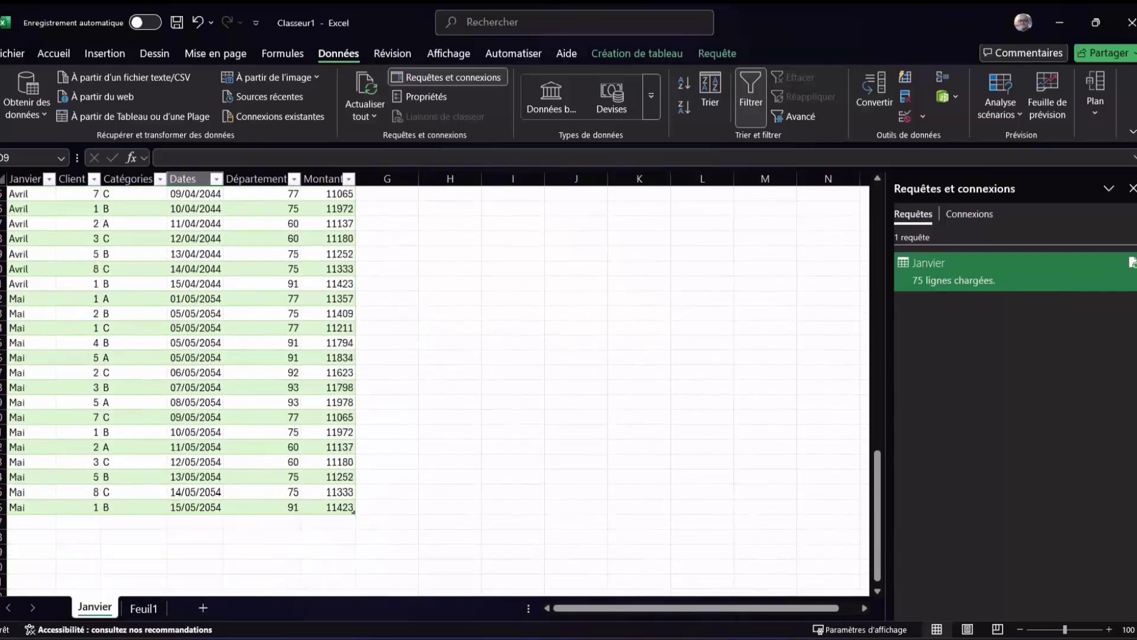
{"action": "scroll", "coordinate": [178, 391], "scroll_direction": "down", "scroll_amount": 2}
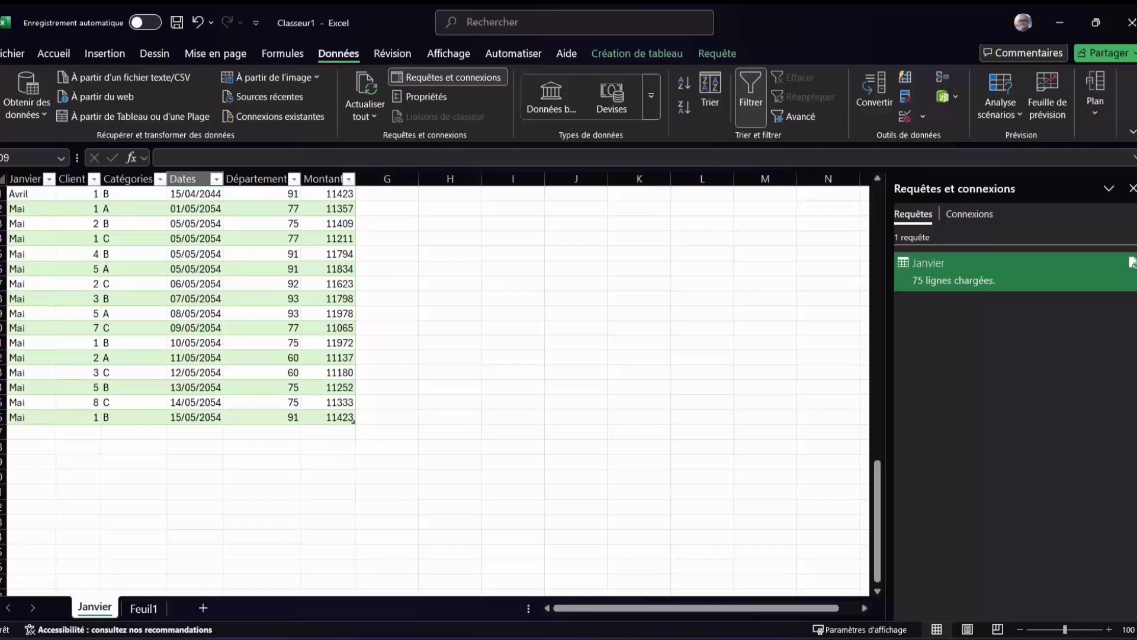
{"action": "left_click", "coordinate": [195, 387]}
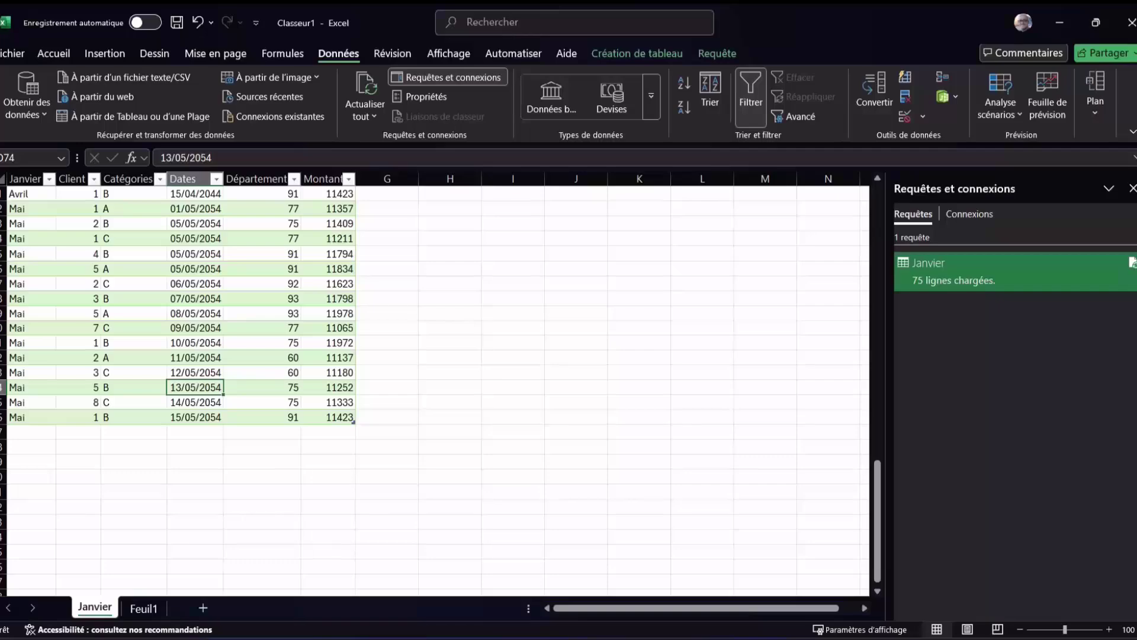
{"action": "left_click", "coordinate": [196, 342]}
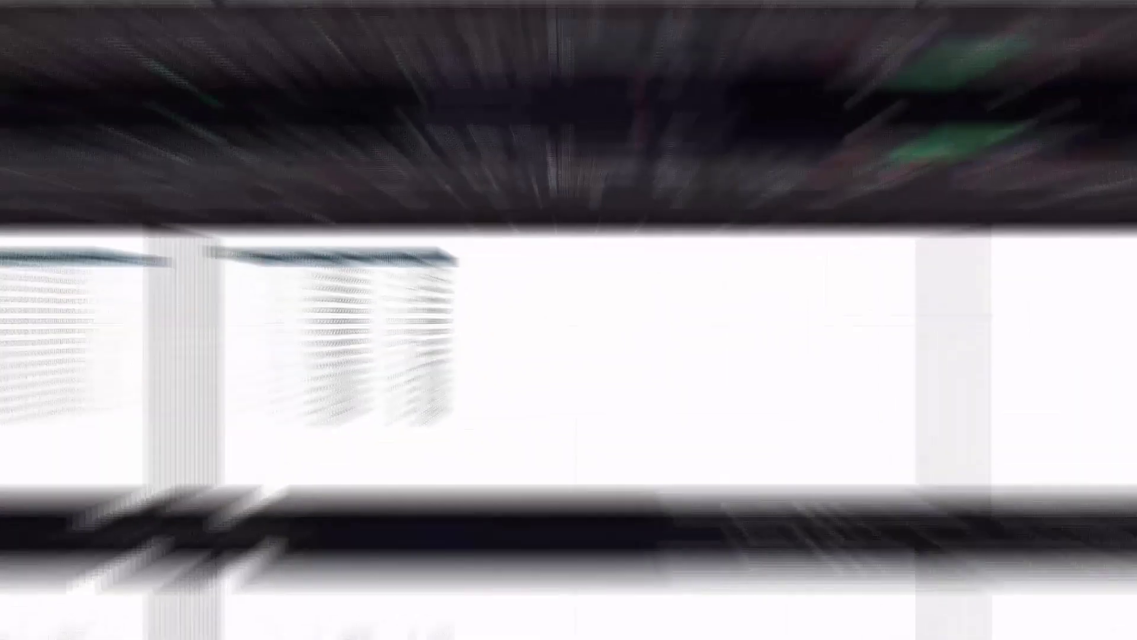